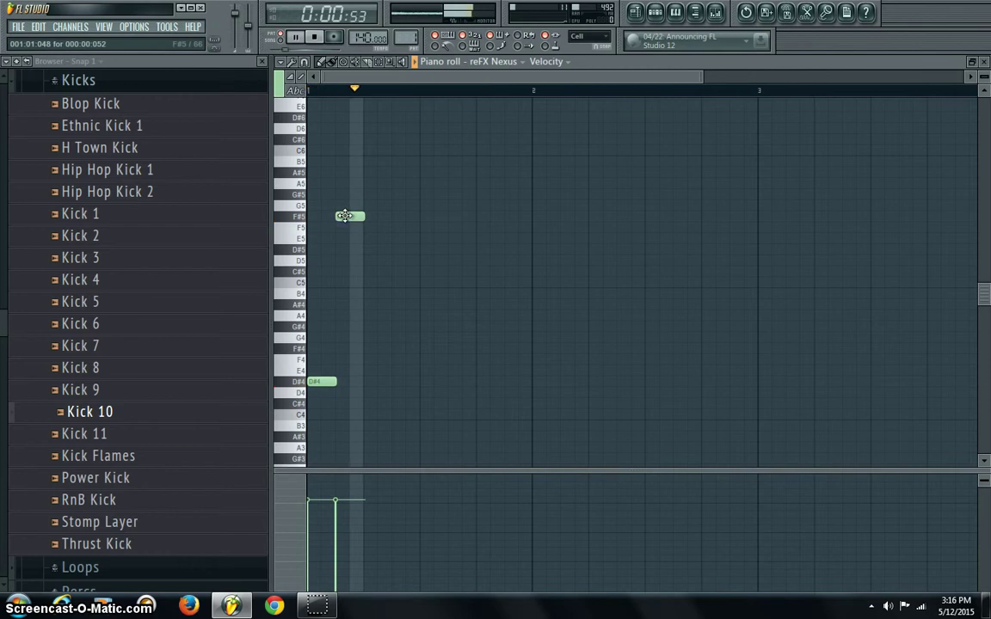
Step: Move the F#5 note to beat 2 of bar 1 and add G#5 on beat 3 and C#5 on beat 4
key(space)
drag(343, 214, 370, 216)
click(424, 195)
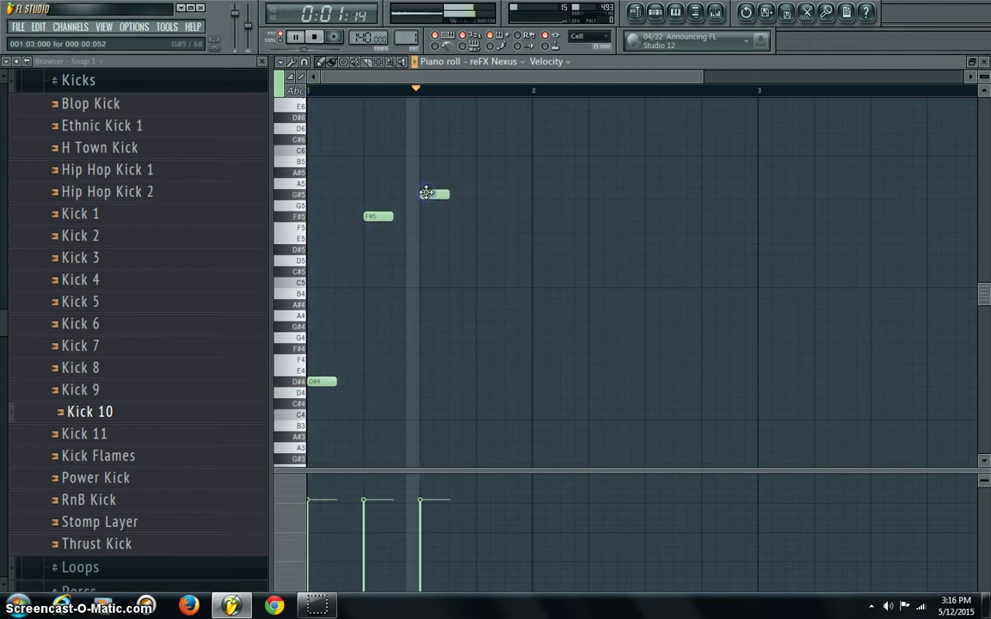
click(479, 260)
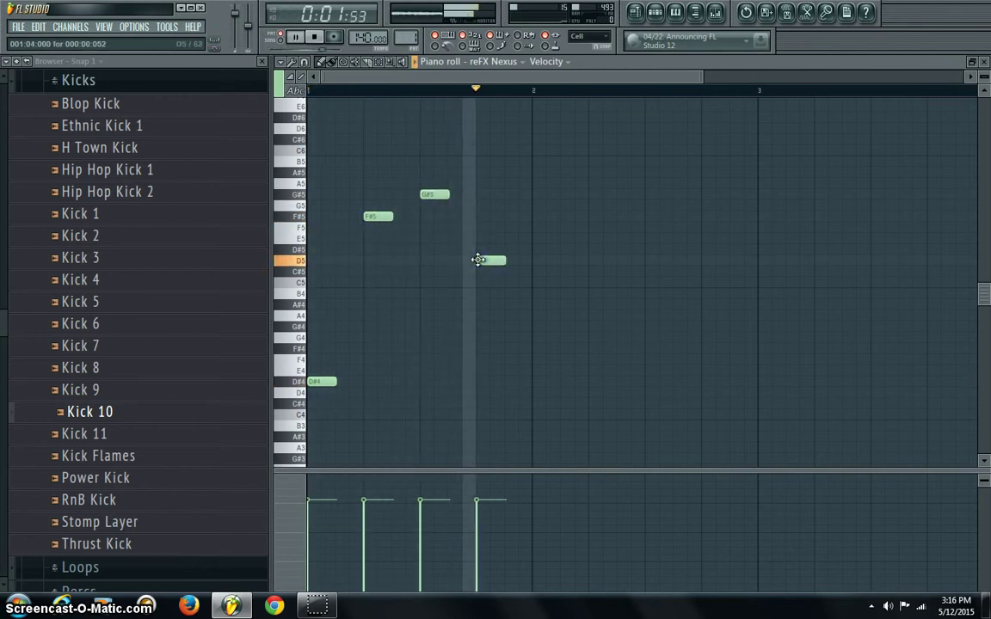
key(space)
key(space)
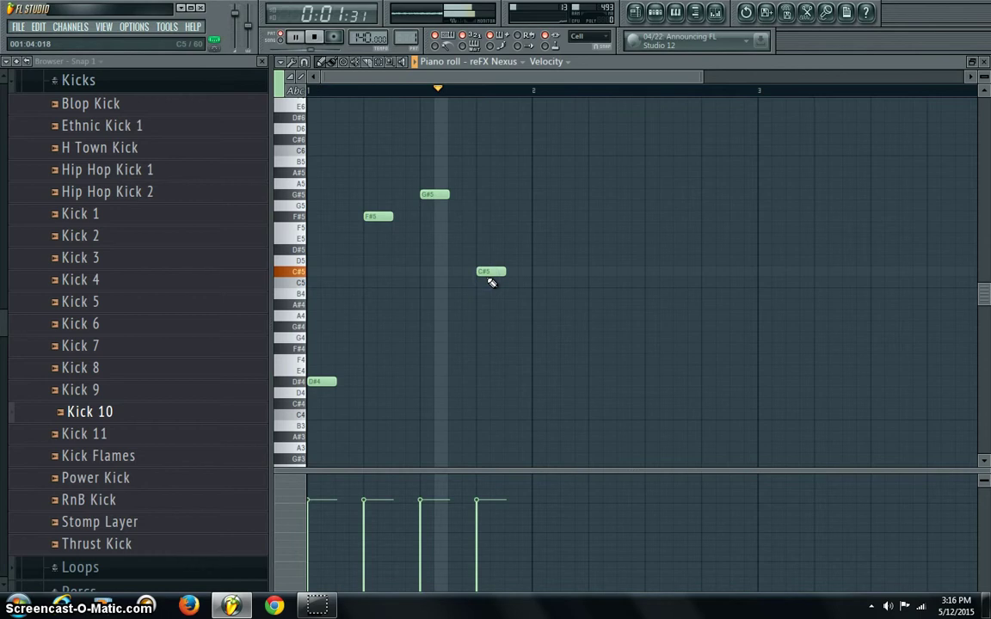
Step: Raise the beat 4 note to F5, add an F#5 half a beat before it, and audition bar 1
drag(487, 270, 485, 224)
key(space)
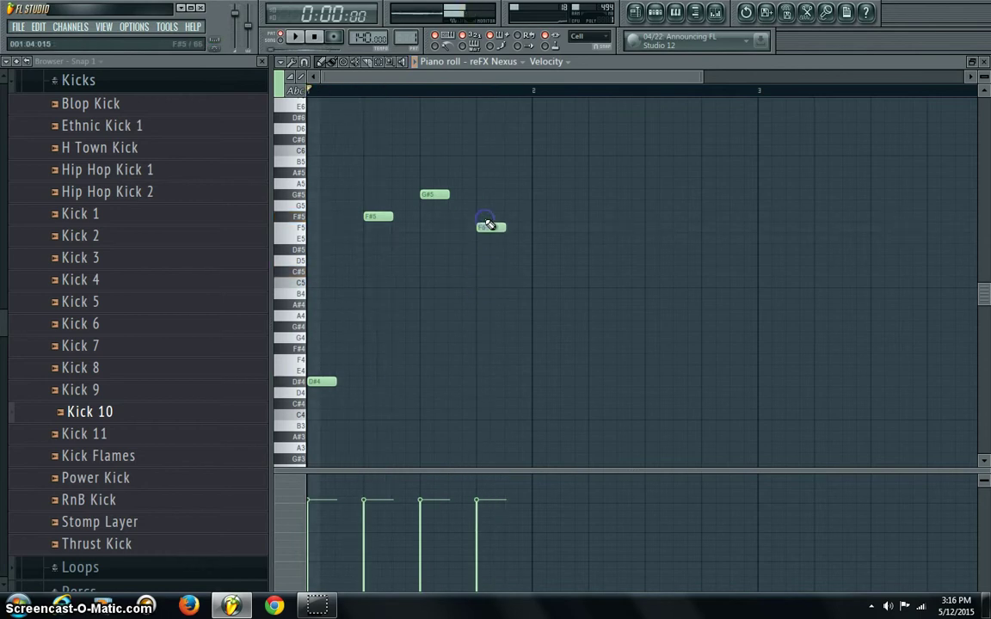
key(space)
click(449, 215)
key(space)
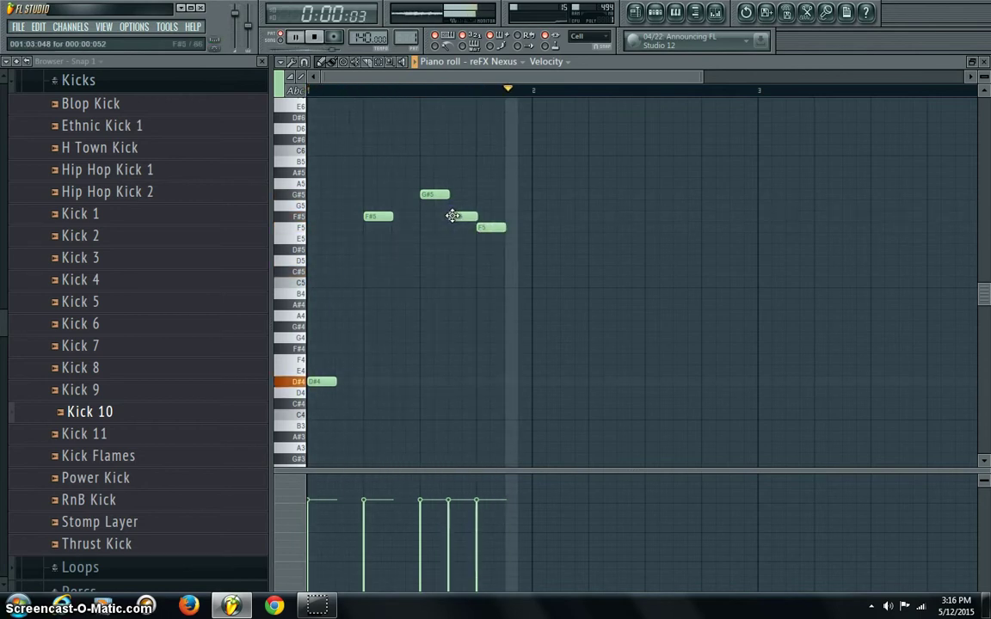
Step: Add C#5, G#5, F5 and G#5 notes on beats 1 to 4 of bar 2 and play the melody
key(space)
key(space)
click(542, 270)
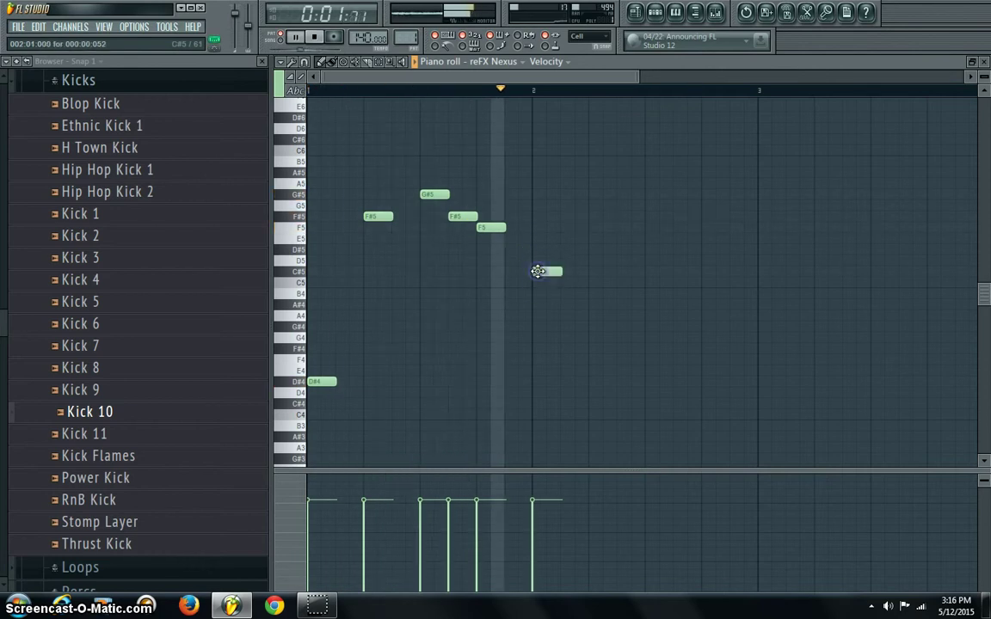
click(591, 195)
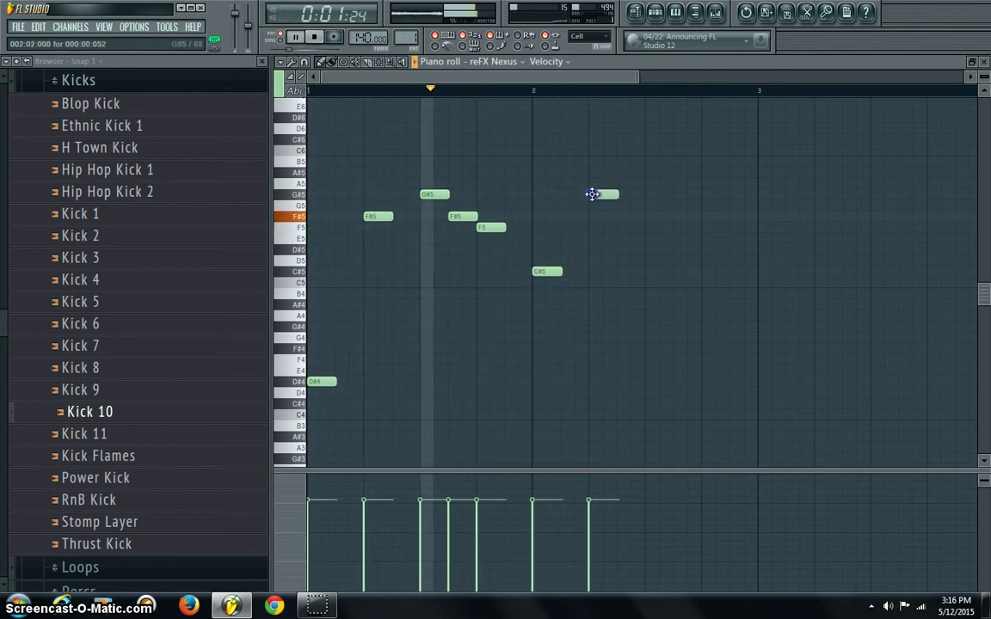
click(651, 227)
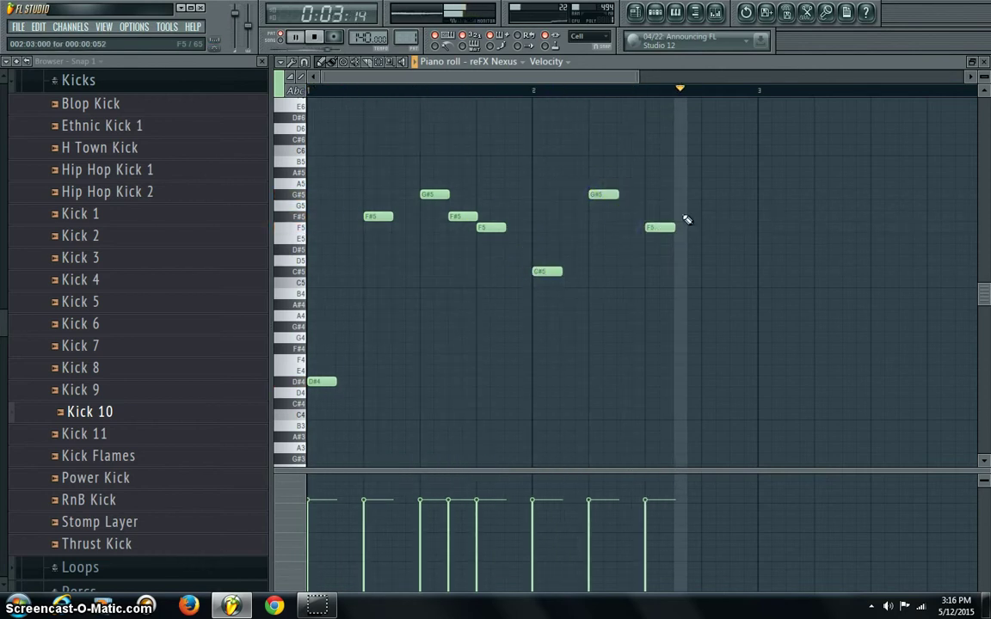
key(space)
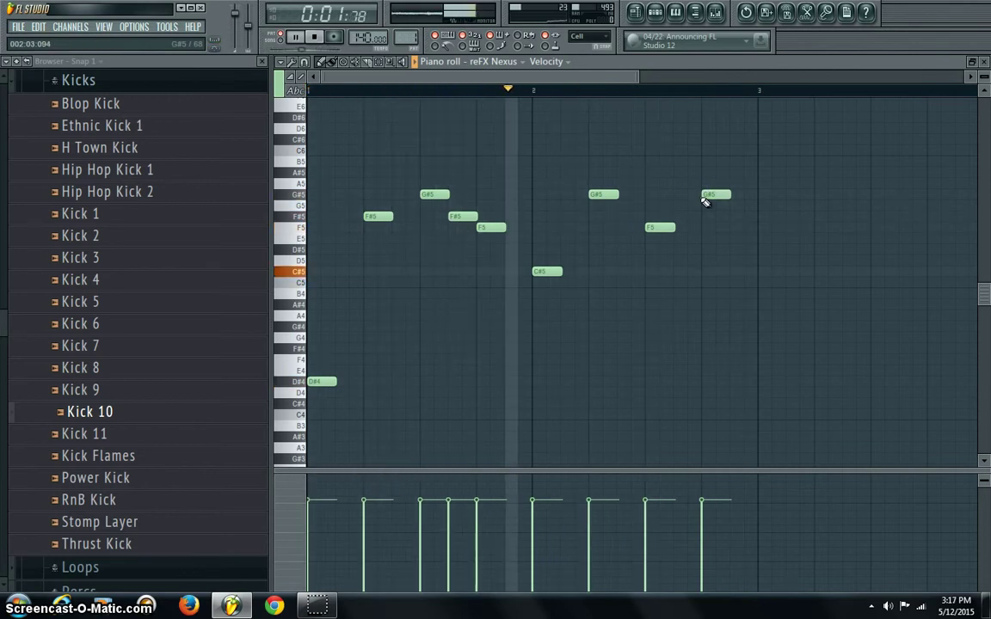
Step: Duplicate the whole two-bar melody so the copy starts at bar 3, and restart playback
key(ctrl+a)
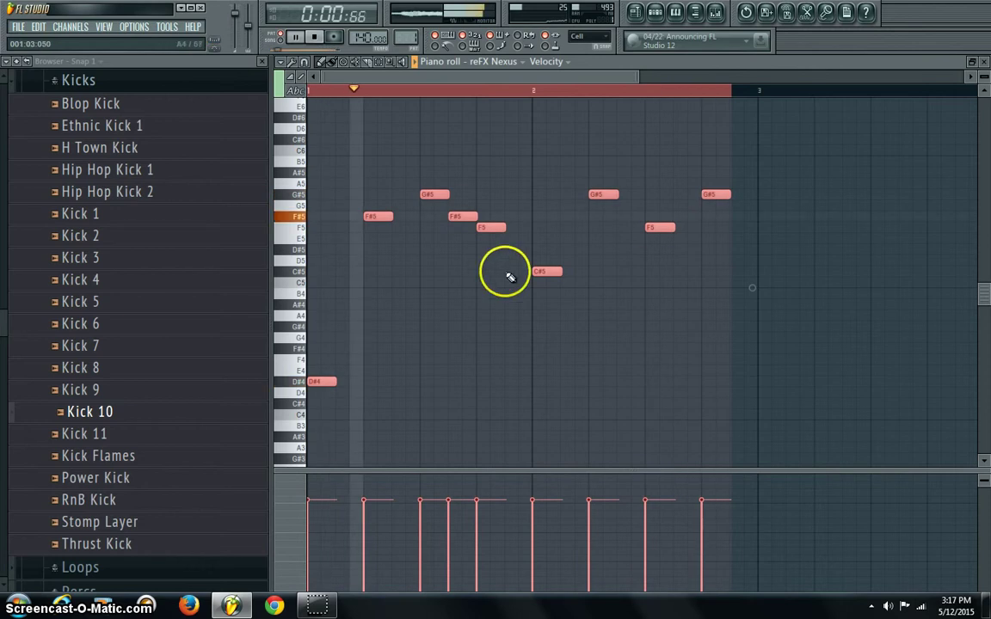
drag(338, 382, 784, 382)
click(555, 90)
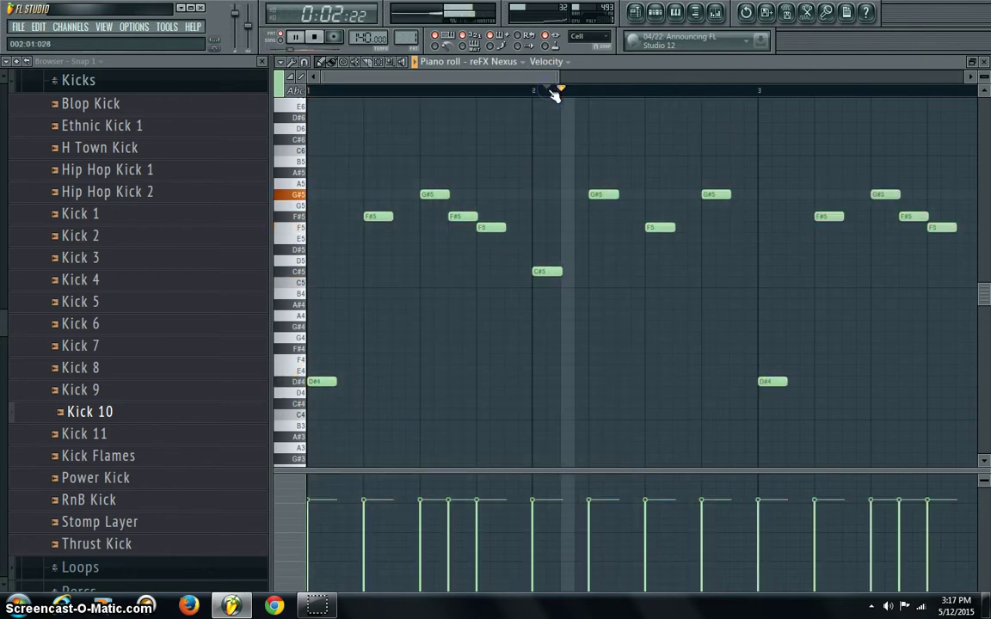
click(312, 37)
Step: Layer D#3 and D#2 notes beneath the D#4 notes at the starts of bars 1 and 3
scroll(325, 418, down, 5)
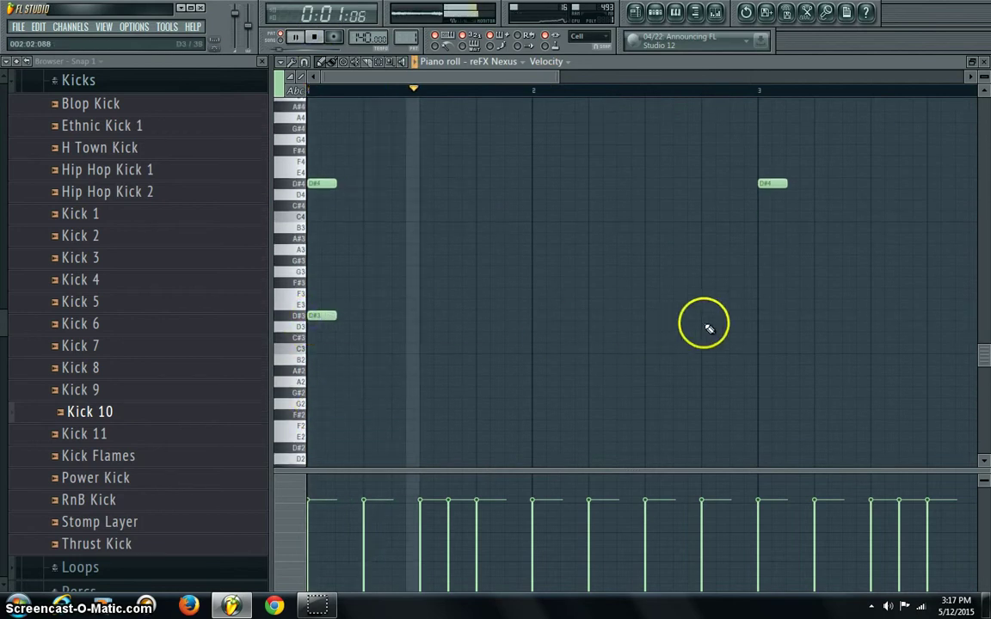
click(760, 317)
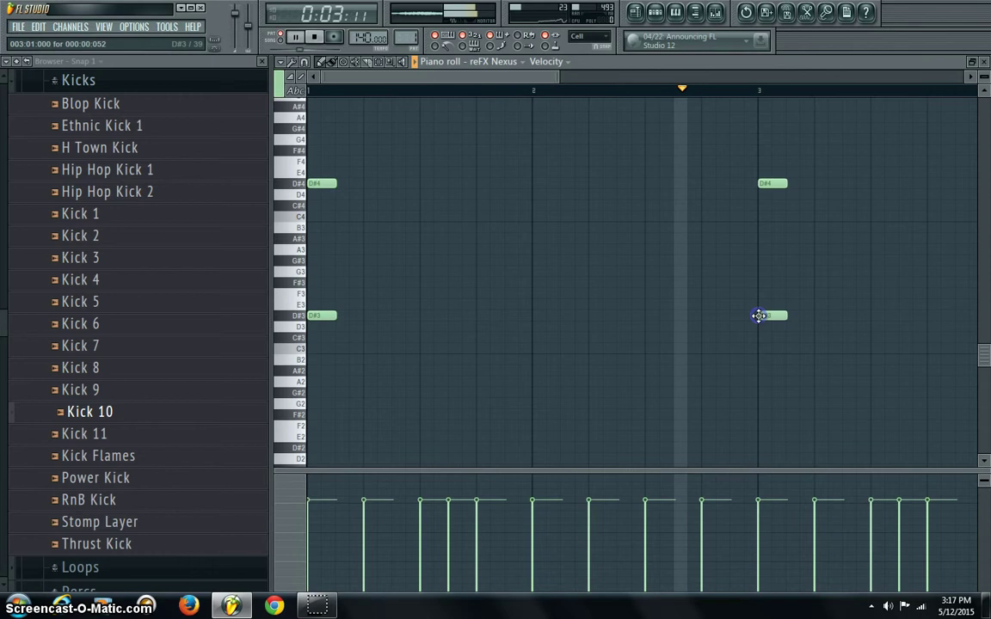
scroll(314, 431, down, 1)
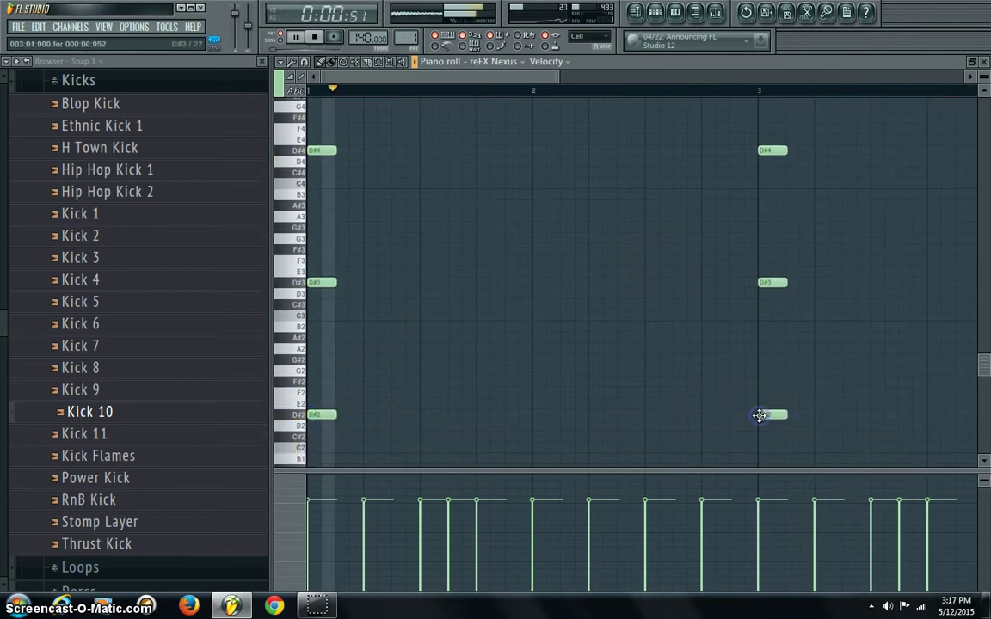
scroll(444, 417, up, 4)
scroll(446, 419, up, 13)
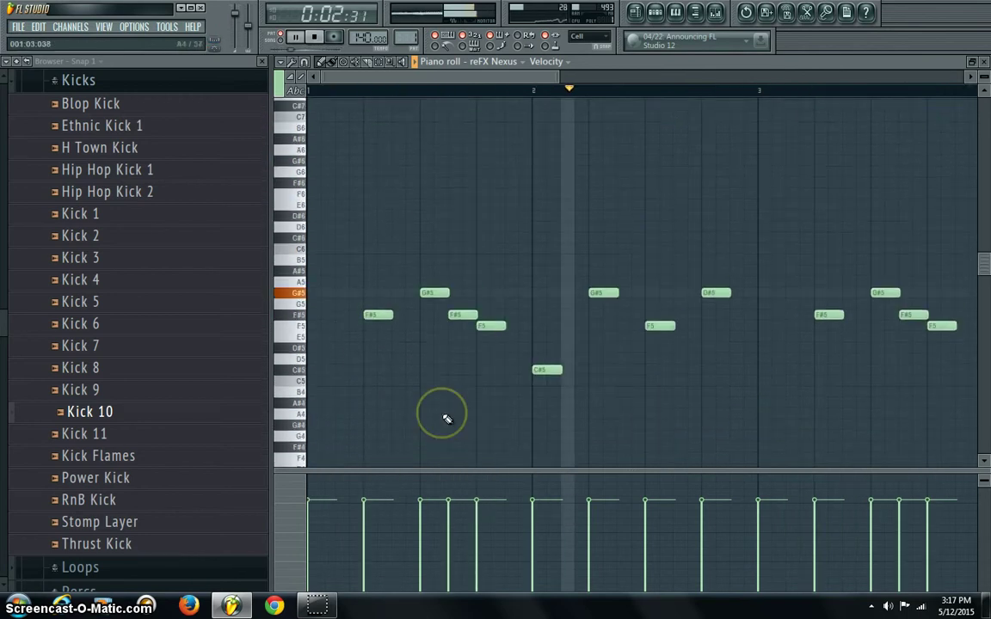
Step: Open the piano roll of reFX Nexus #2 and enter F#5, F5, G#5 and F5 on the four beats of bar 1
click(657, 13)
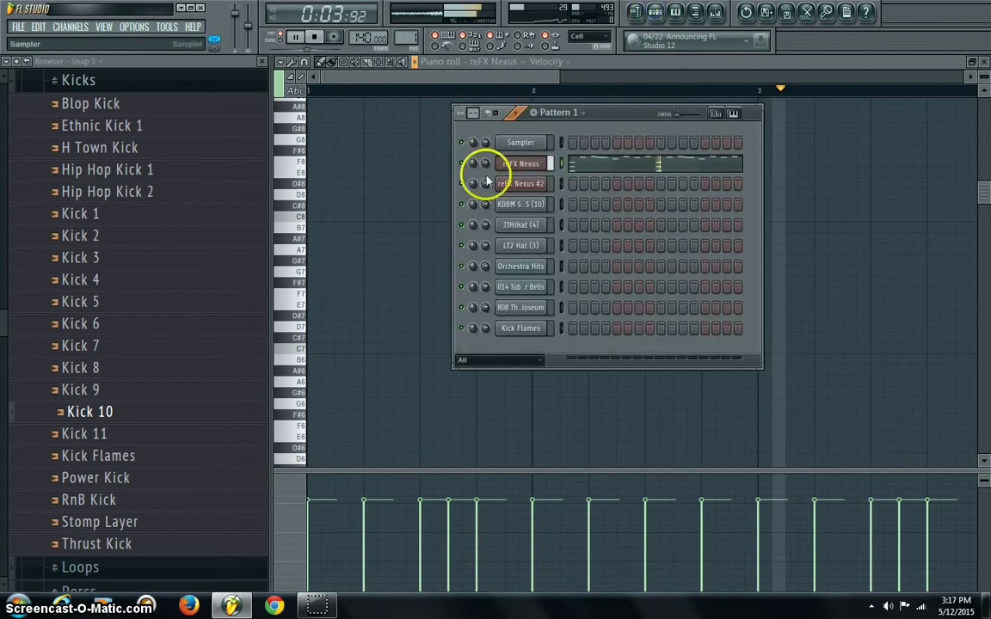
right_click(527, 183)
click(575, 187)
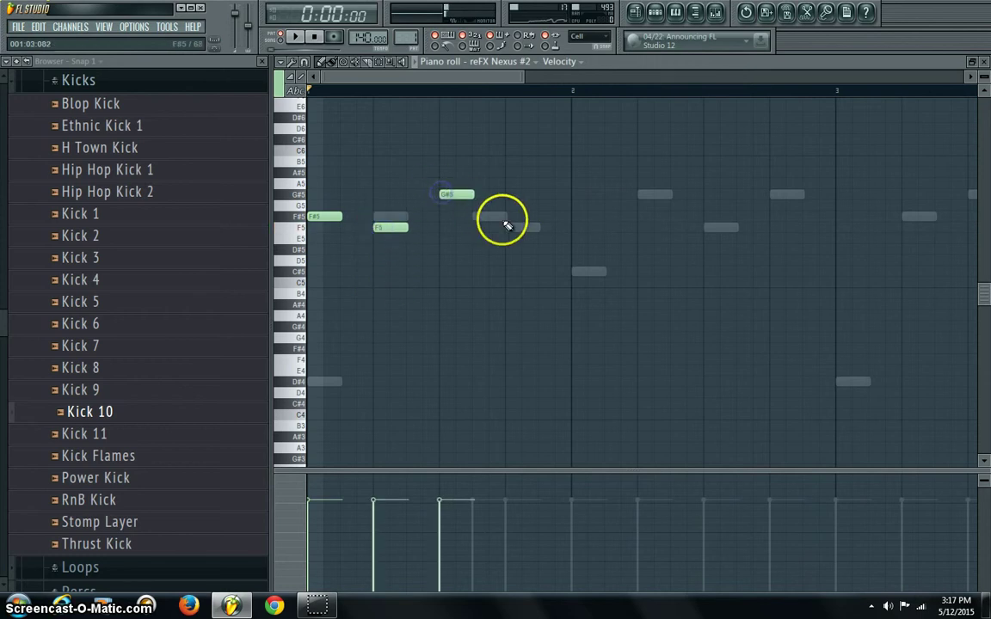
Step: Open the reFX Nexus #2 instrument, set its output to 127, and hide the browser
click(656, 12)
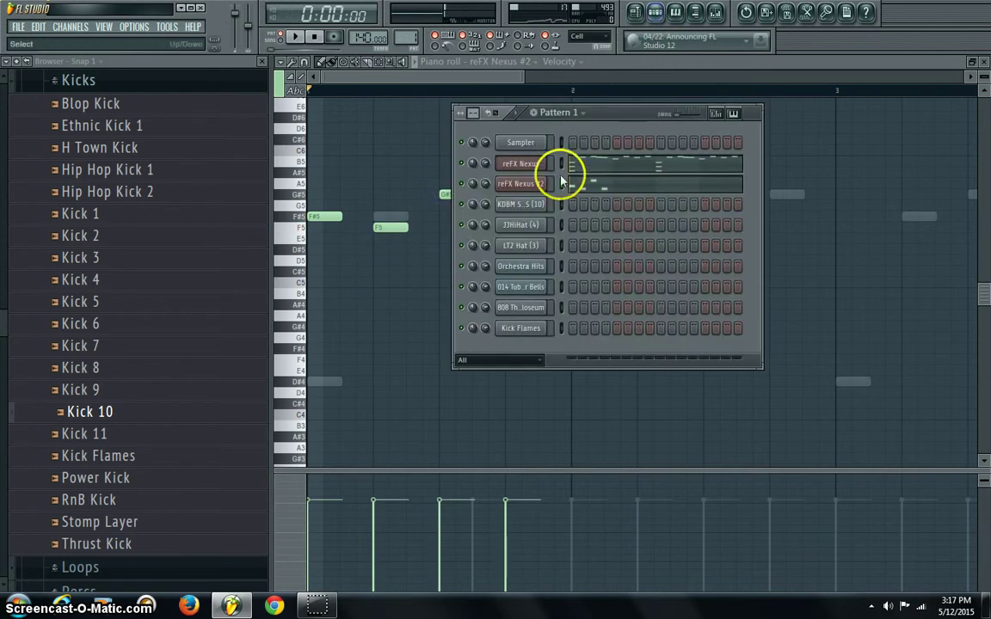
click(520, 184)
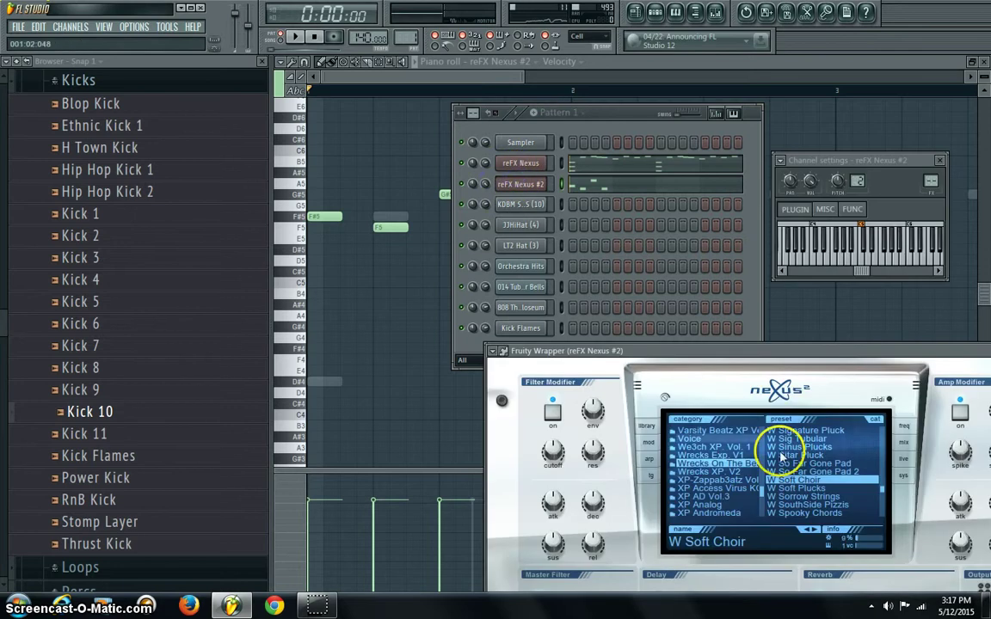
drag(854, 352, 638, 172)
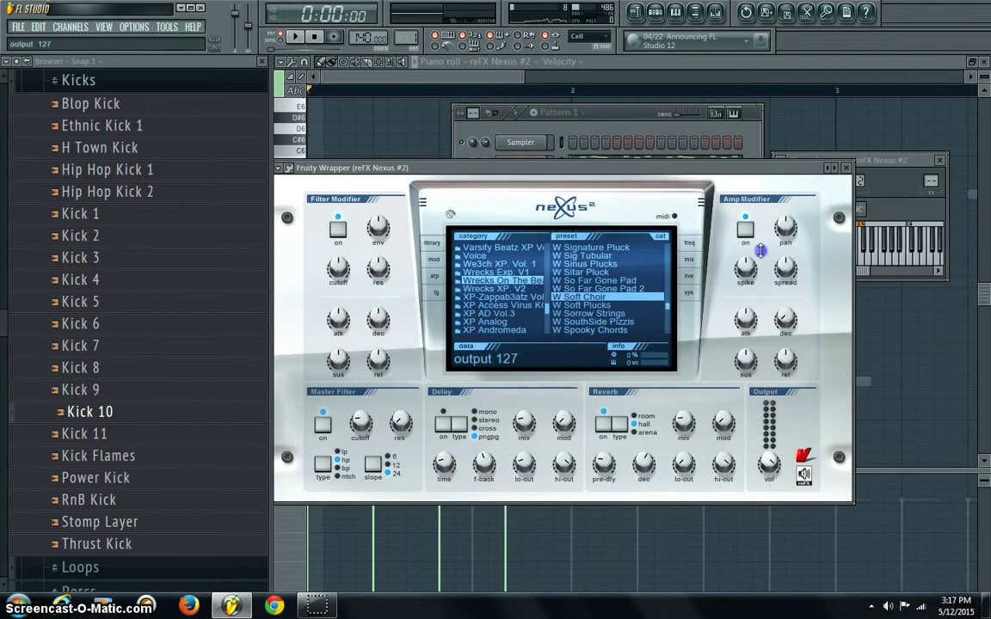
click(265, 64)
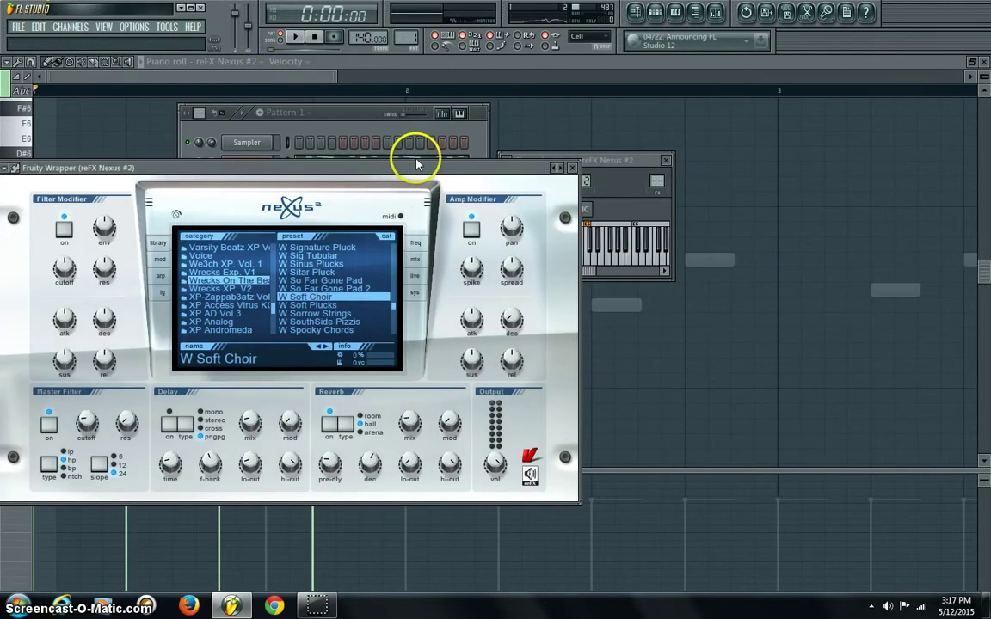
drag(488, 172, 942, 206)
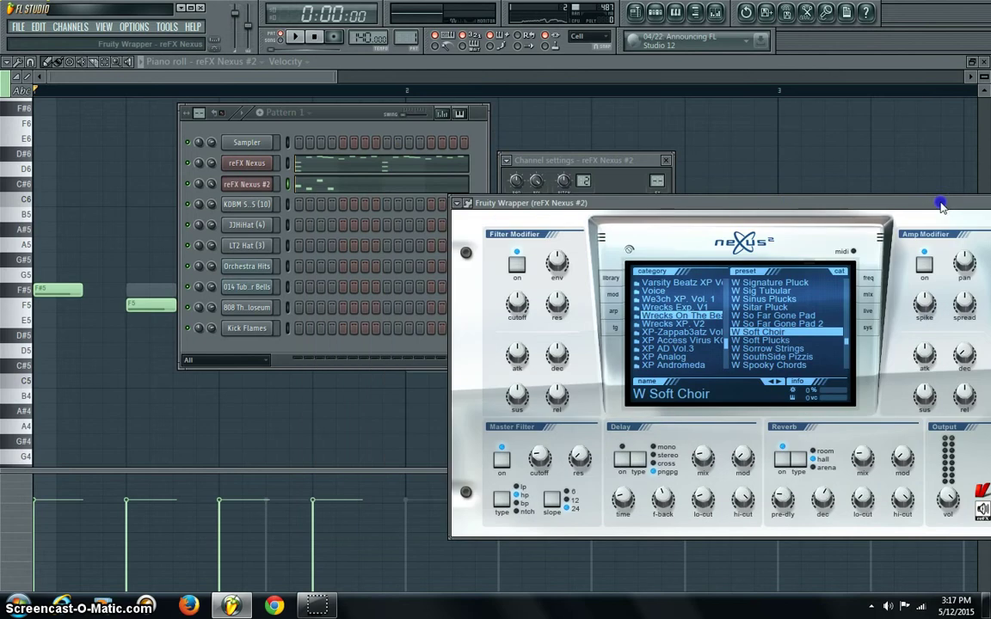
Step: Raise the volume level adjustment in the miscellaneous channel settings of reFX Nexus #2 while auditioning the pattern
click(601, 181)
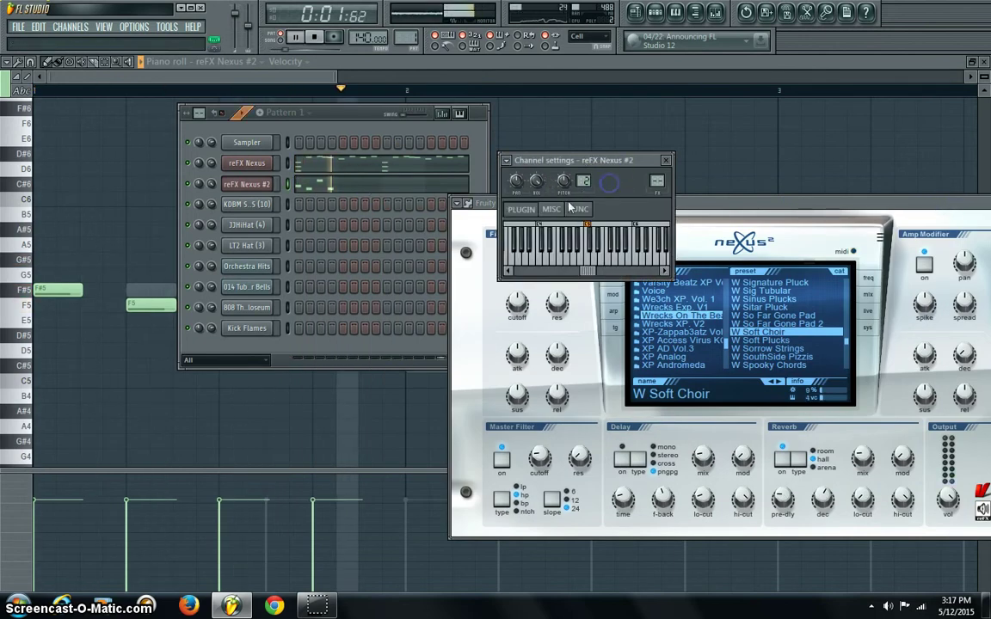
click(552, 210)
drag(538, 243, 542, 213)
key(space)
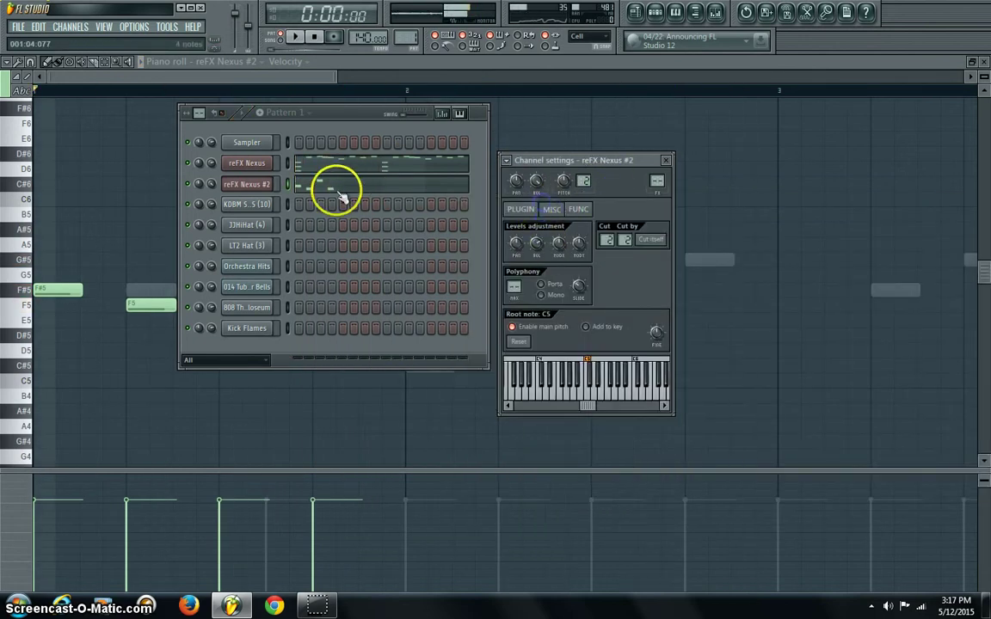
Step: Add F5, G#5, F5 and G#5 notes on beats 1 to 4 of bar 2 in the reFX Nexus #2 piano roll
click(344, 187)
click(344, 187)
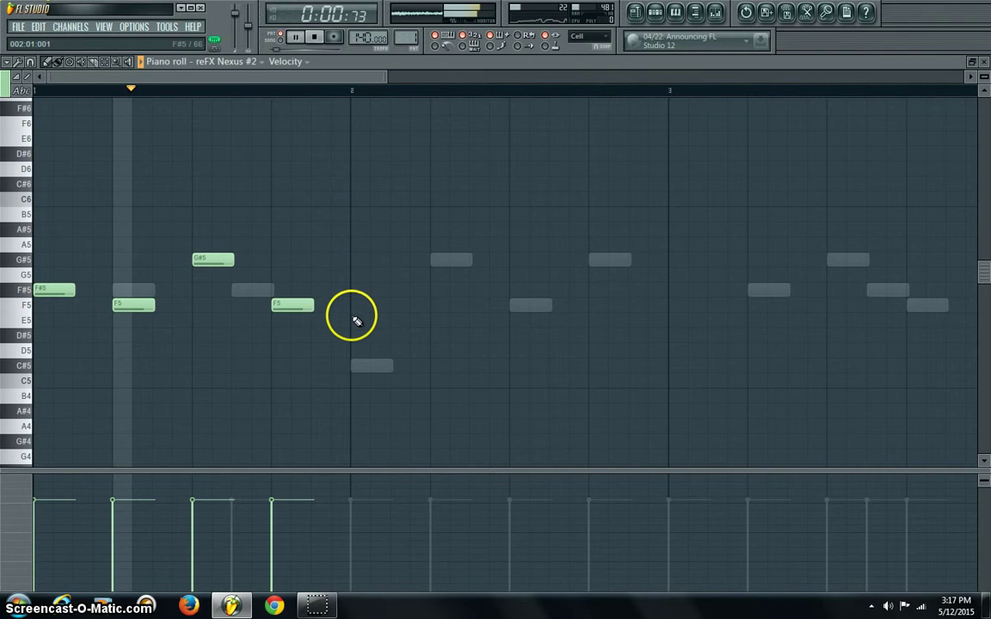
key(space)
key(space)
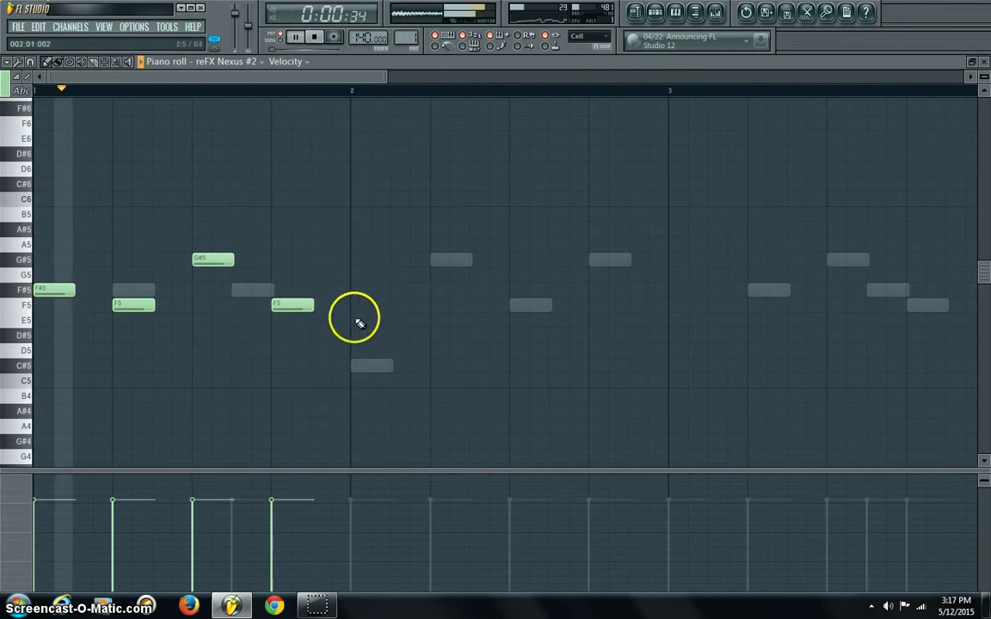
click(356, 304)
click(441, 262)
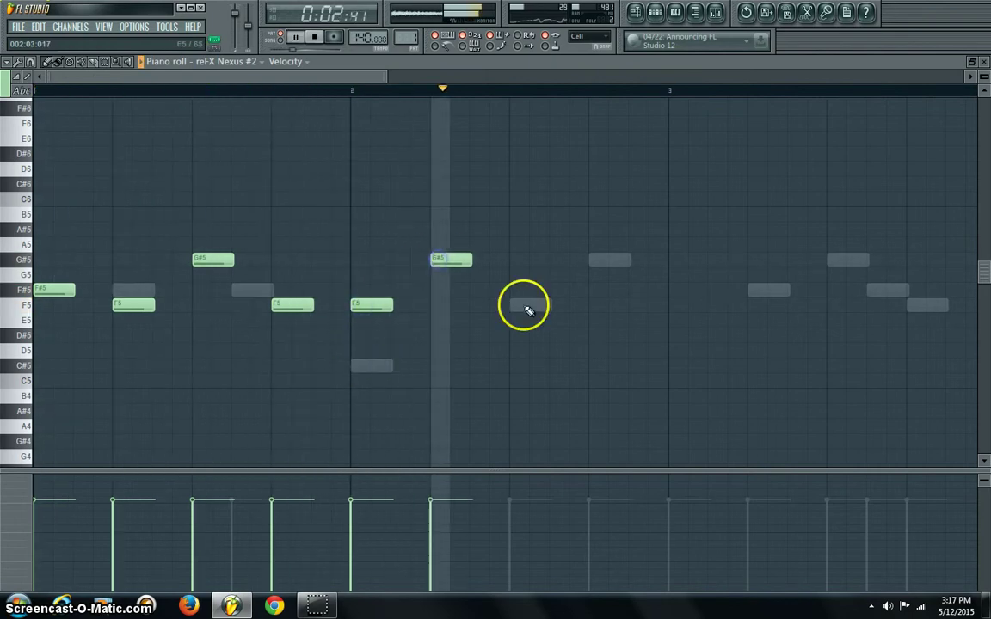
click(524, 304)
click(594, 259)
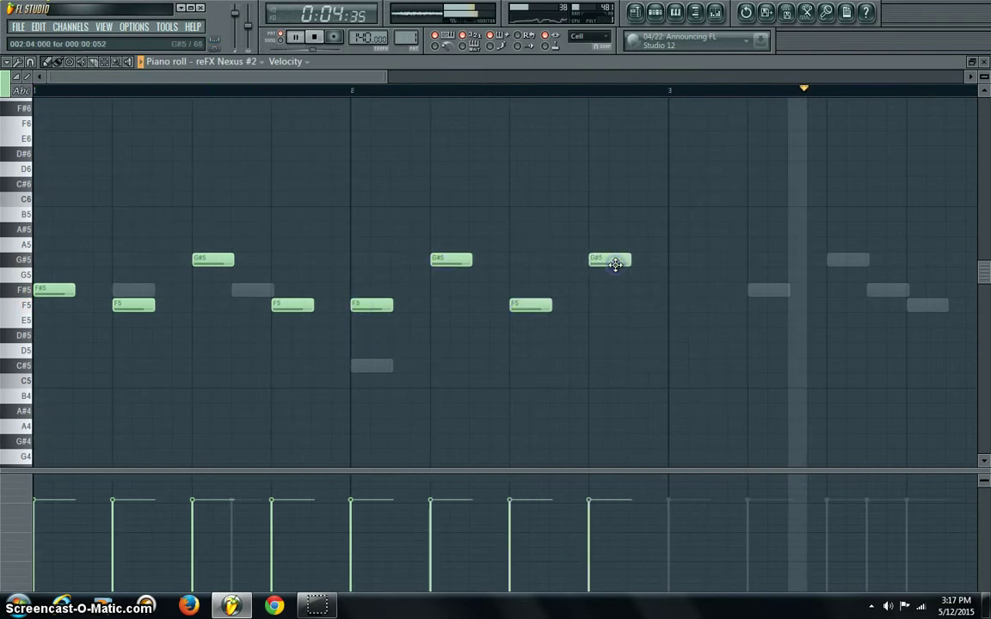
Step: Duplicate the two-bar reFX Nexus #2 melody from bar 3 onward and transpose all its notes up one octave
key(ctrl+a)
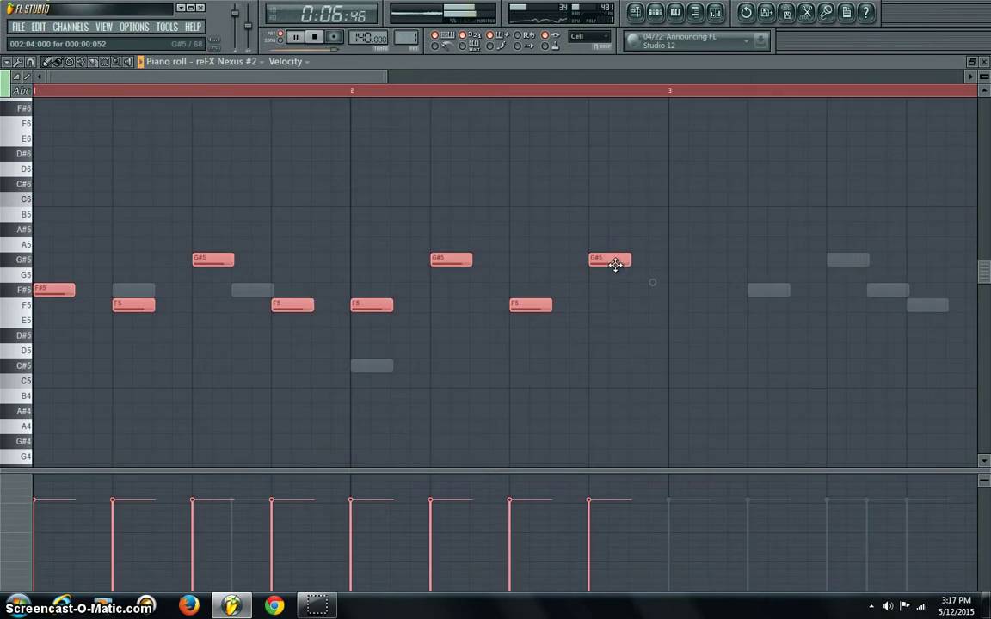
drag(48, 289, 677, 294)
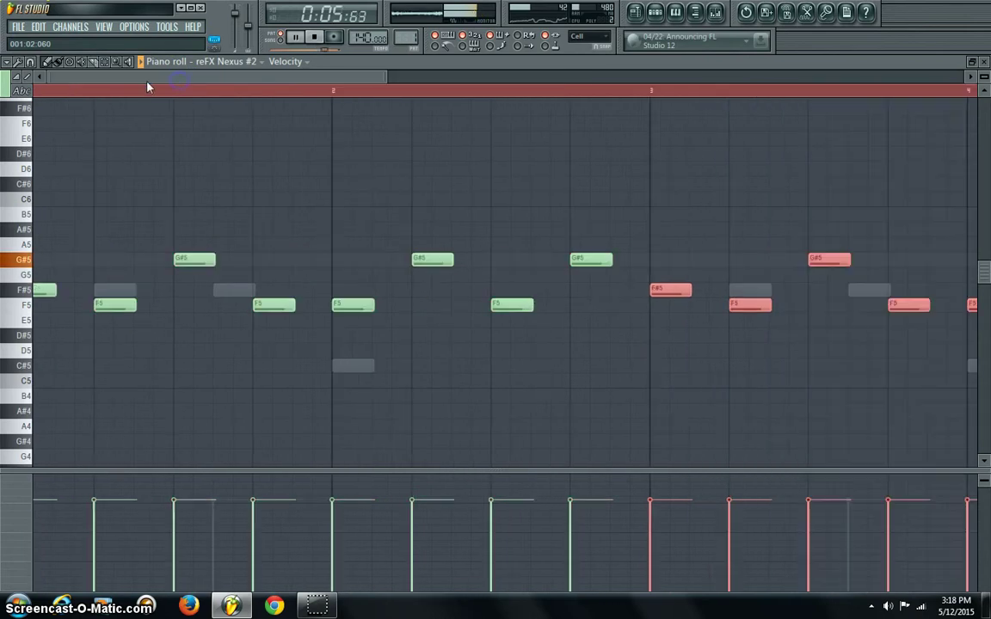
key(ctrl+a)
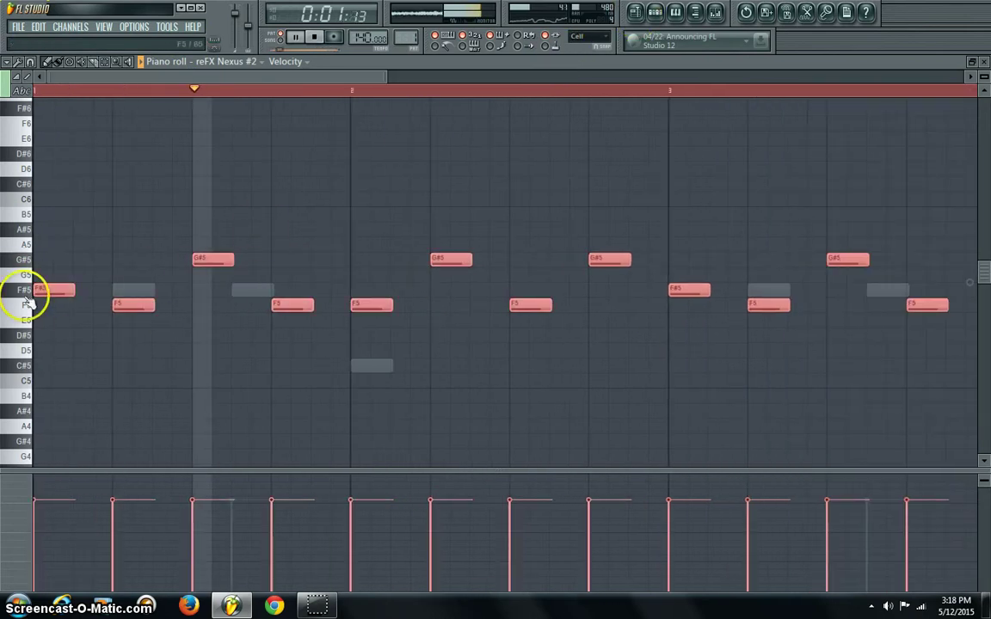
key(ctrl+Up)
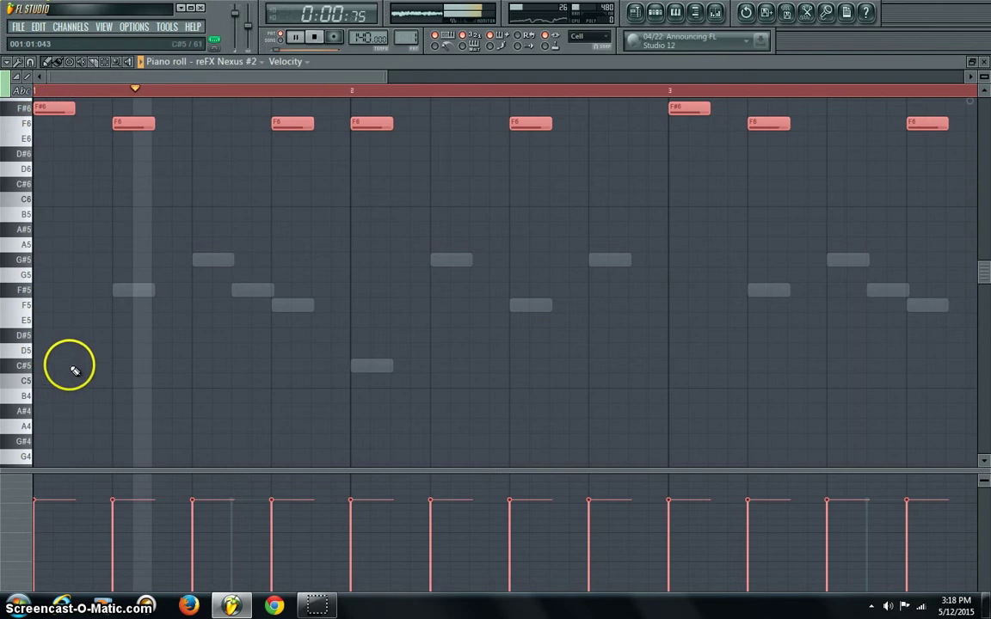
scroll(71, 365, up, 3)
click(655, 12)
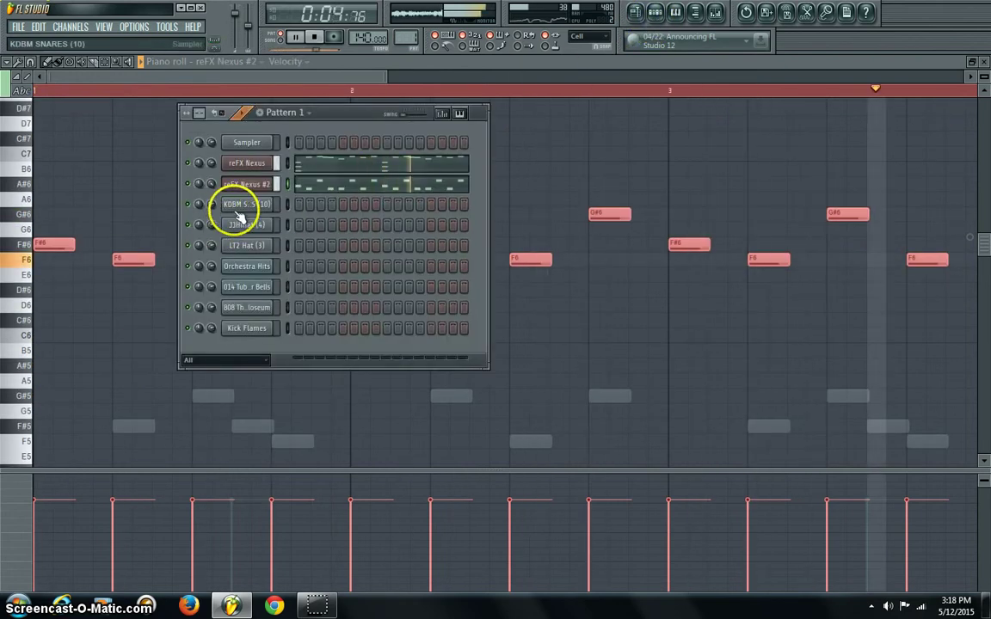
click(120, 123)
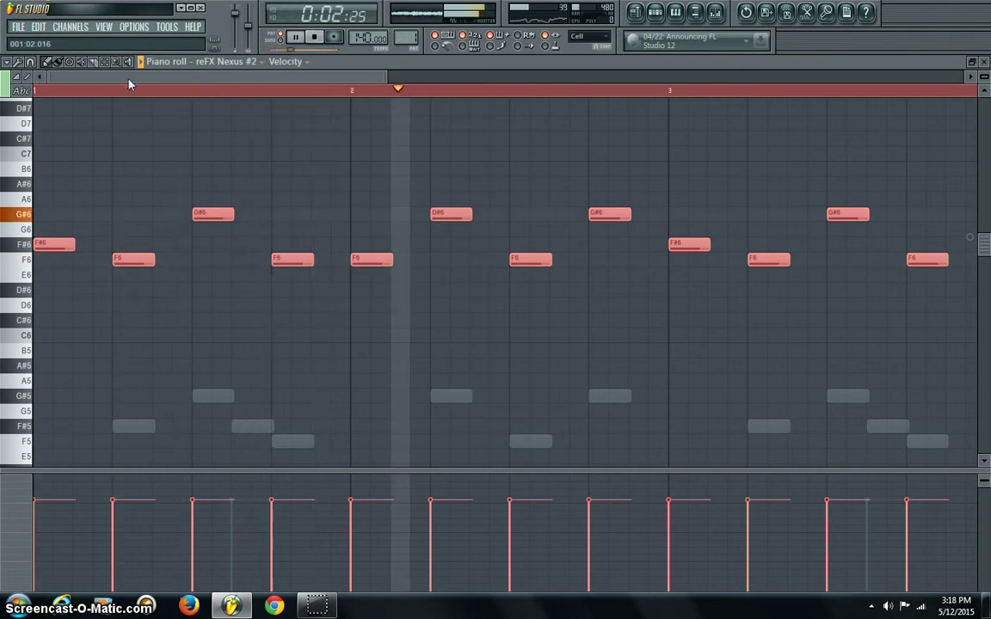
scroll(56, 257, down, 5)
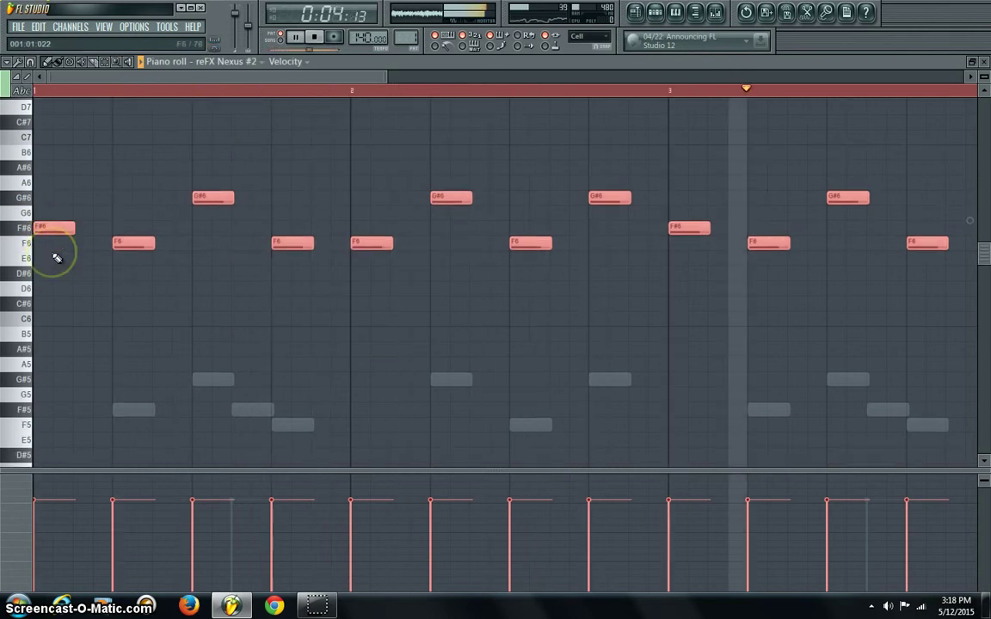
Step: Try layering a copy of all reFX Nexus #2 notes three semitones below the melody, and undo it
scroll(56, 257, down, 5)
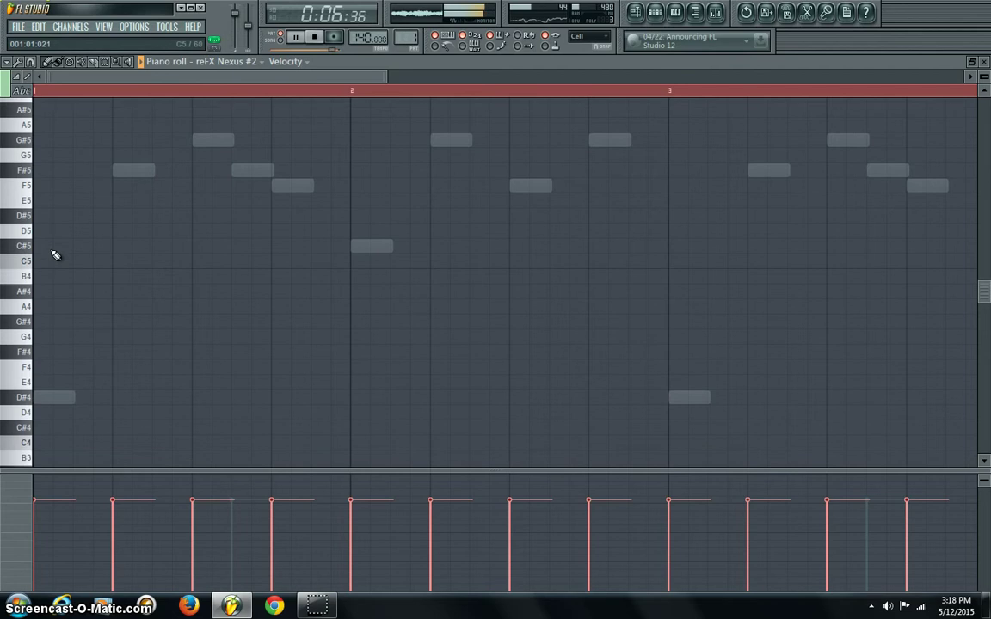
scroll(56, 256, up, 5)
scroll(56, 256, down, 3)
scroll(56, 257, up, 5)
scroll(56, 256, up, 4)
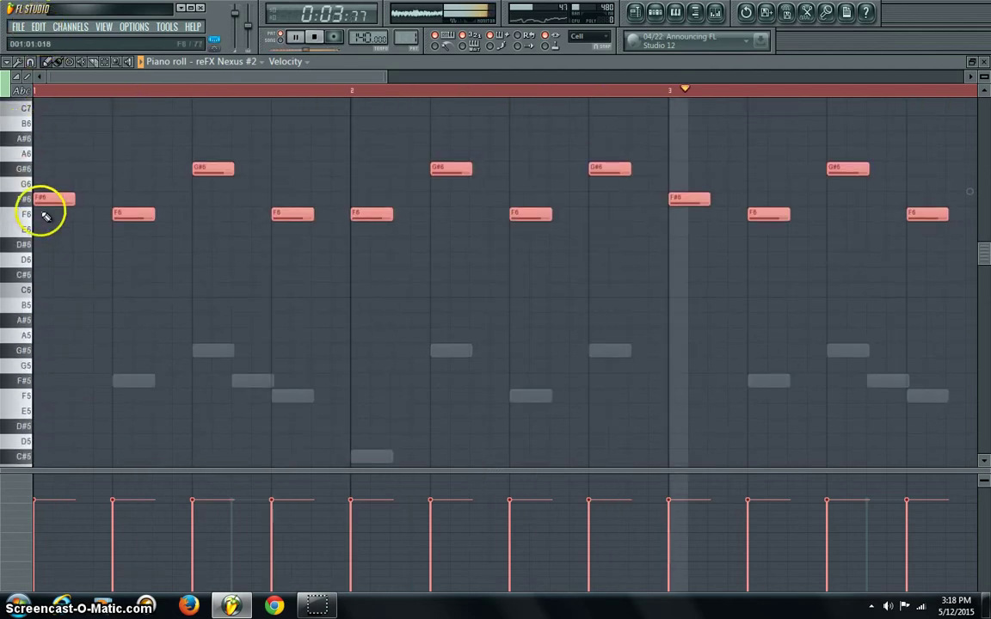
drag(44, 199, 49, 259)
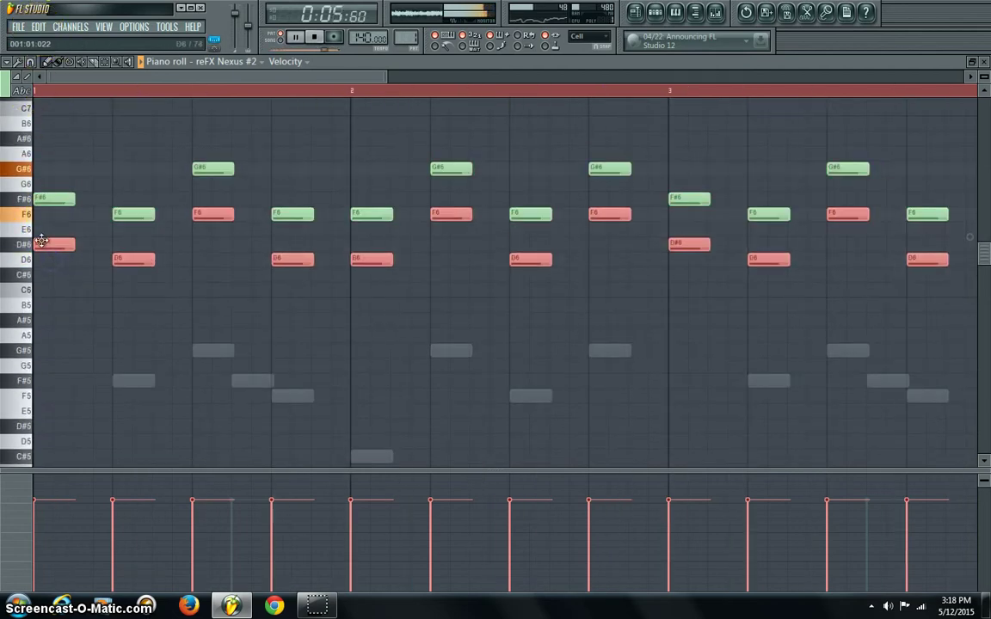
click(39, 26)
click(39, 36)
click(38, 27)
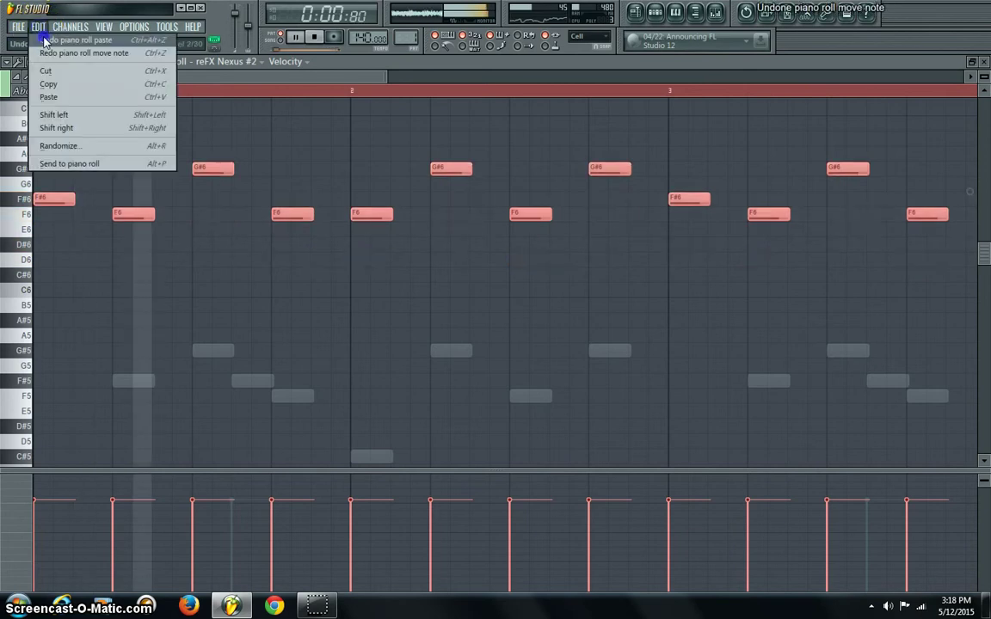
Step: Try transposing the whole reFX Nexus #2 melody down three semitones, and move it back up to start on F#6
drag(37, 199, 41, 270)
key(space)
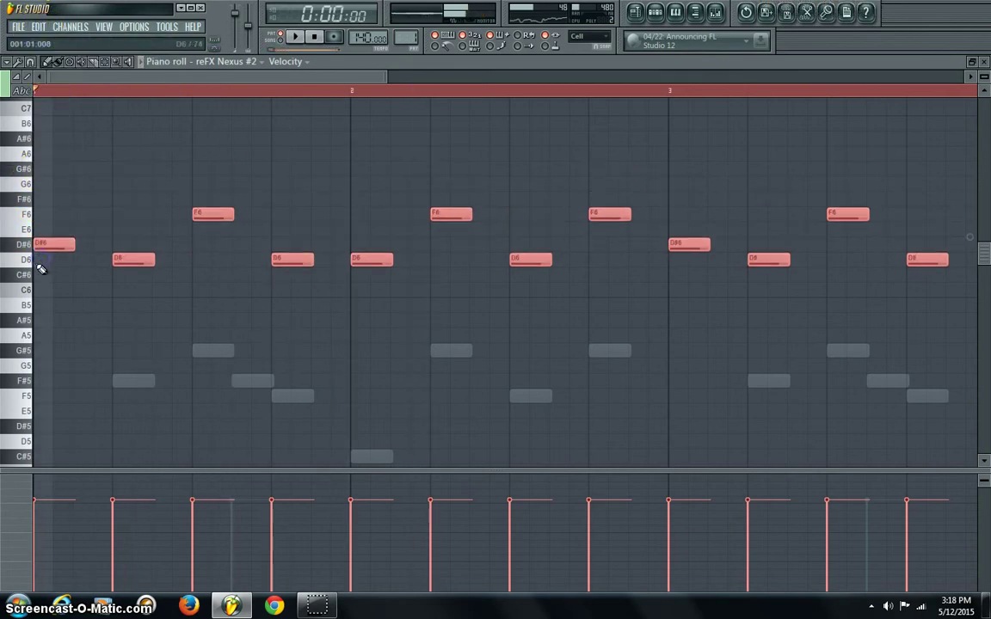
scroll(44, 276, down, 5)
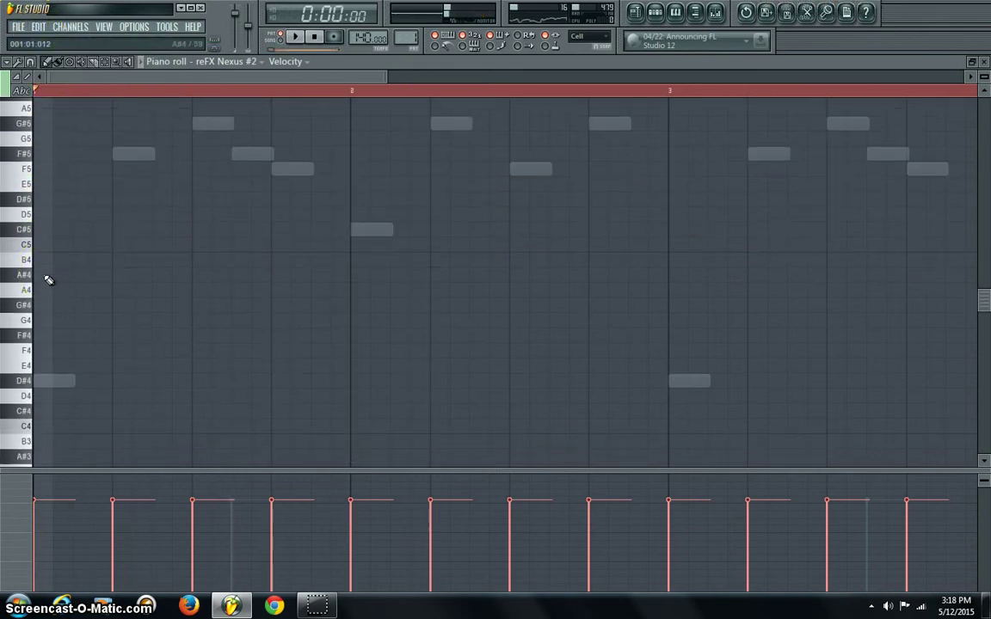
scroll(49, 280, up, 4)
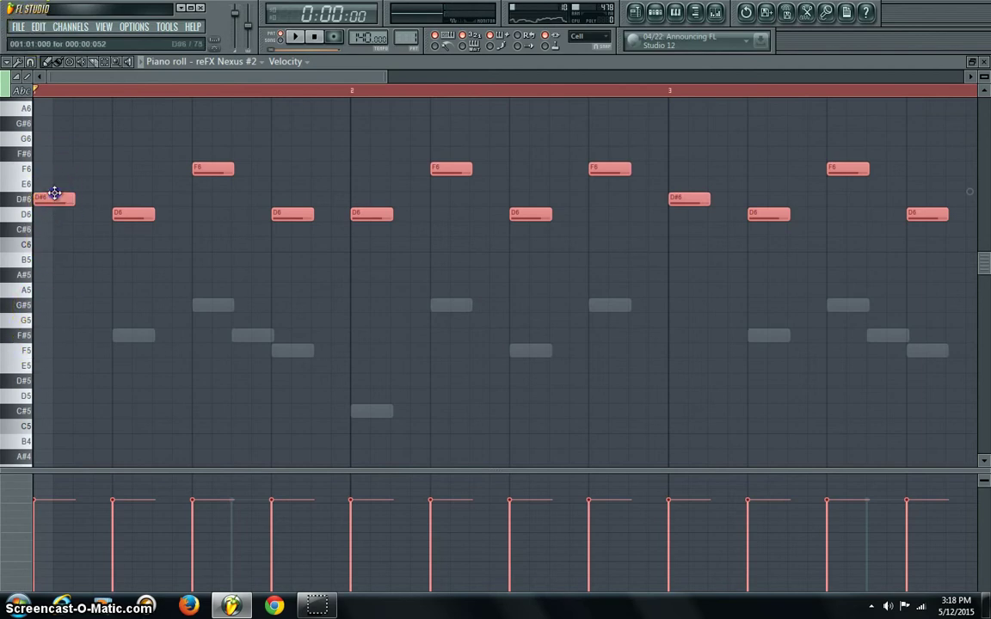
drag(55, 194, 54, 154)
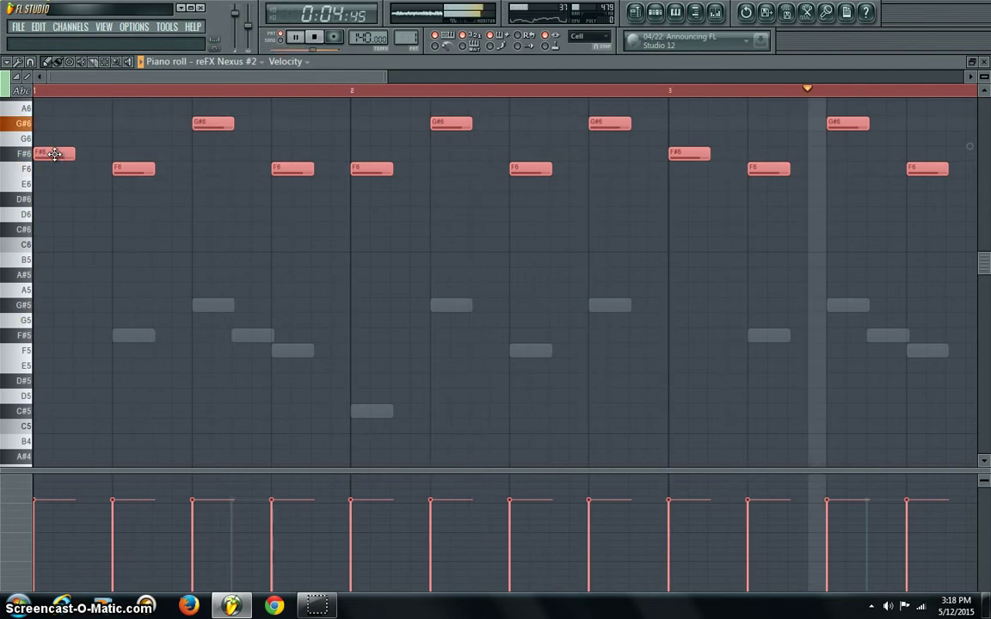
Step: Try layering a copy of the reFX Nexus #2 melody one octave lower, and undo it
click(51, 269)
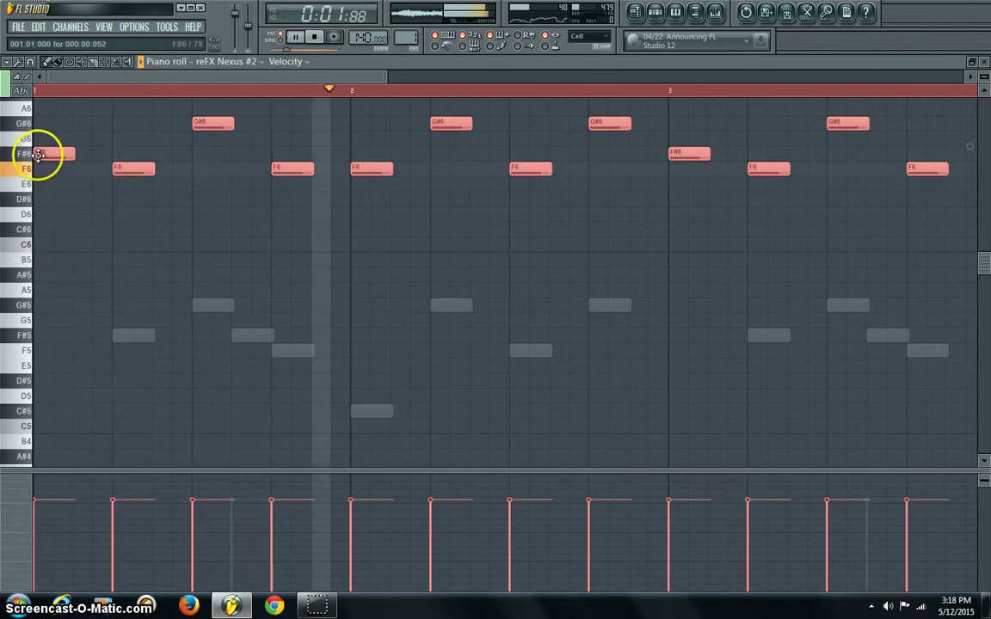
drag(37, 154, 35, 347)
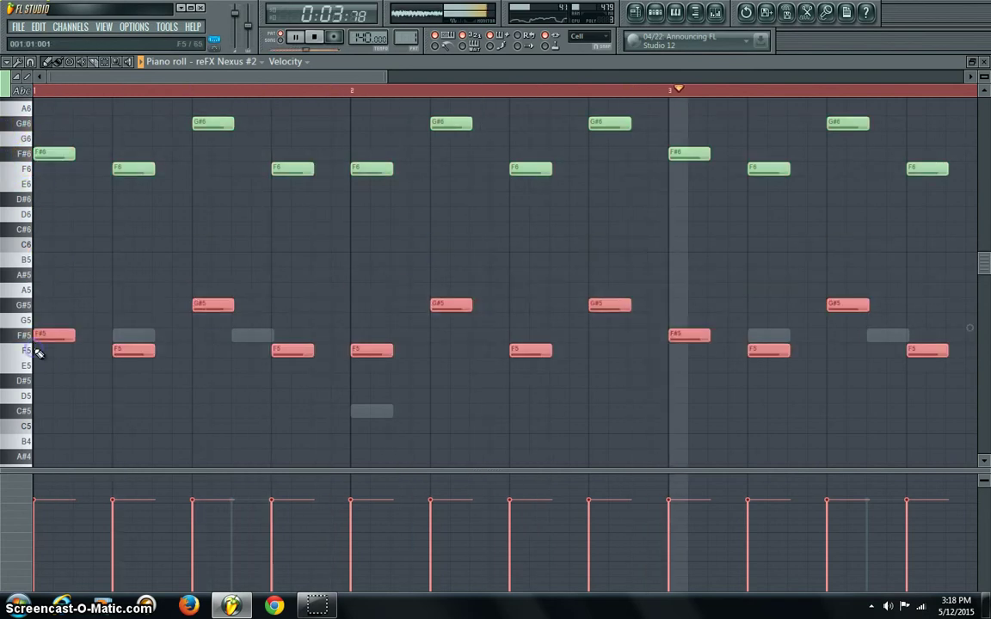
click(37, 31)
click(36, 41)
click(38, 29)
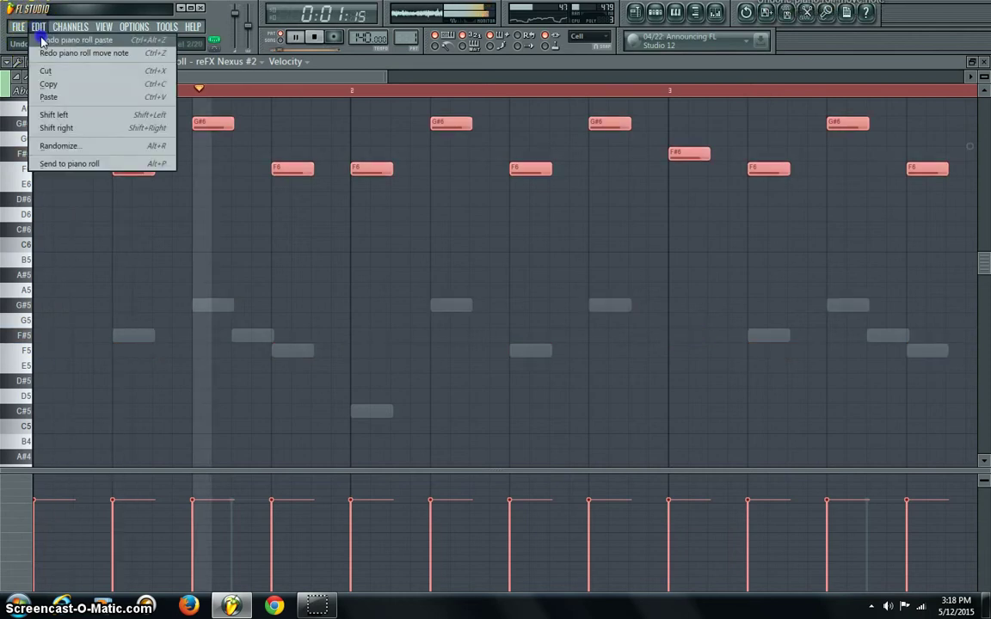
click(42, 39)
Step: Open the piano roll of the JJHiHat (4) channel and set its snap to a fraction of a step
click(675, 12)
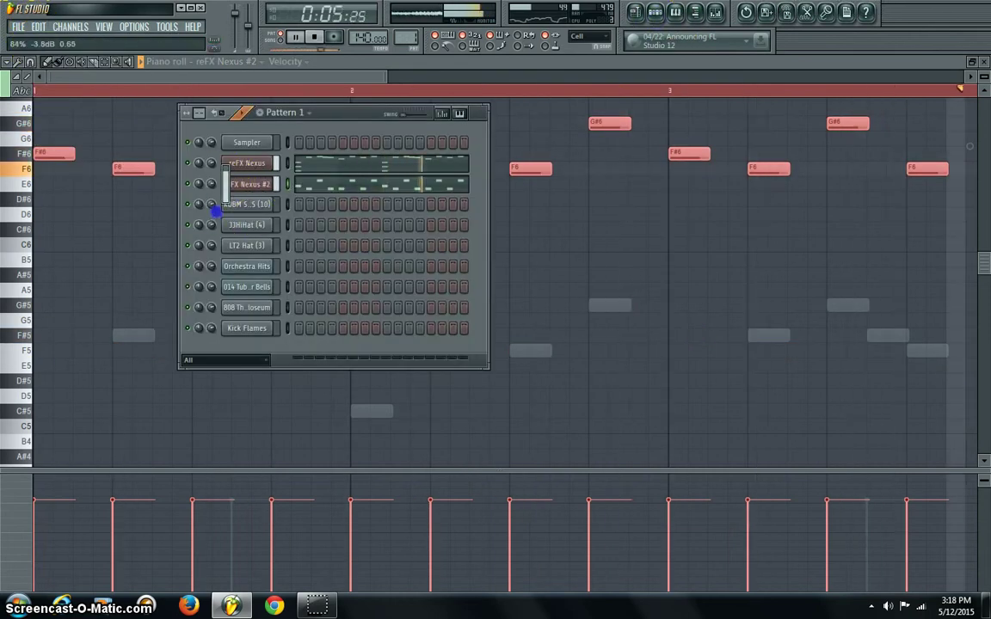
right_click(248, 206)
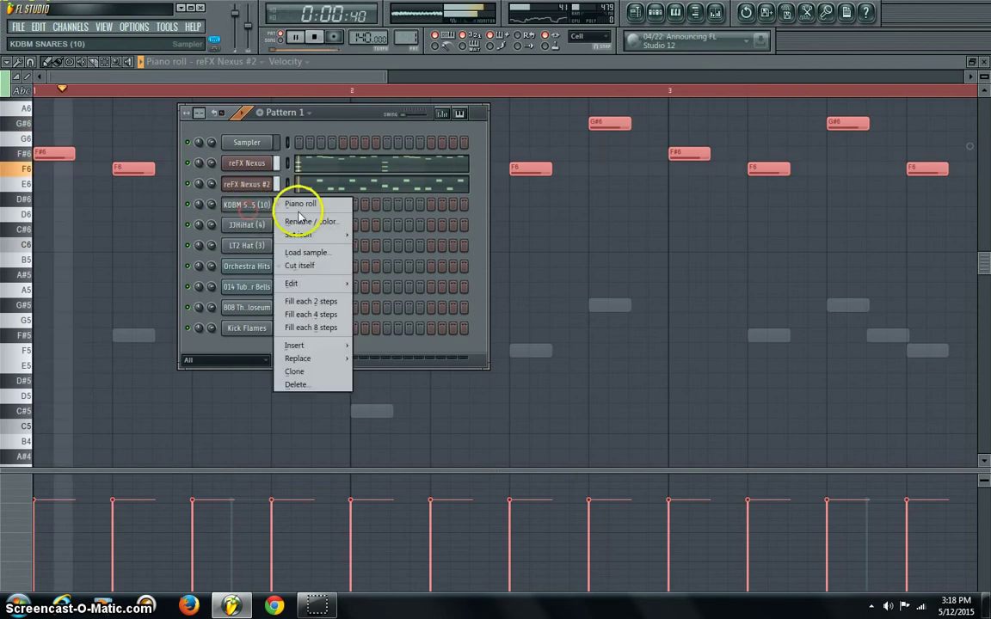
right_click(250, 226)
click(300, 224)
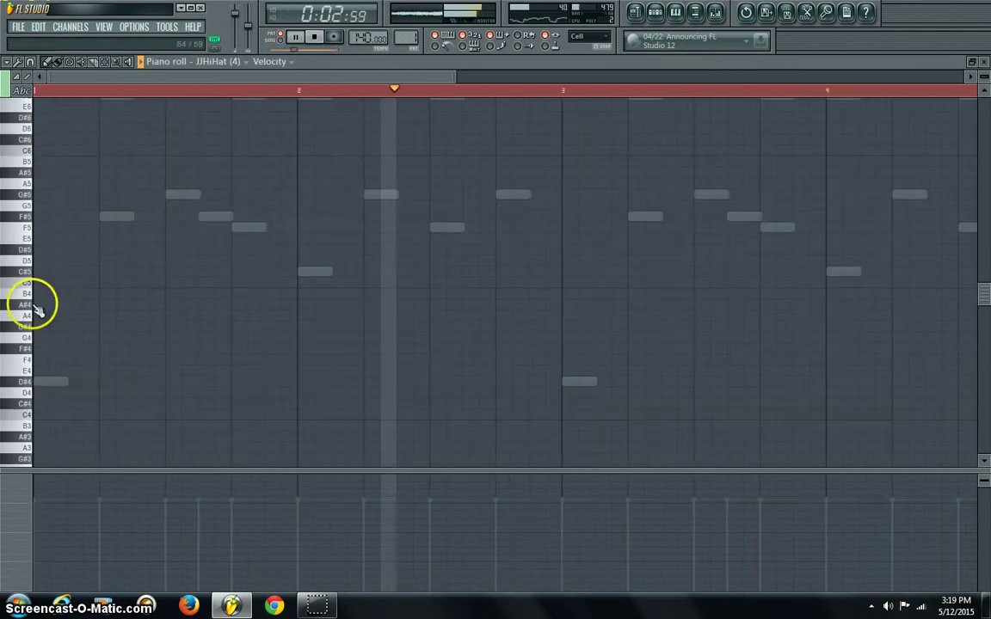
click(12, 64)
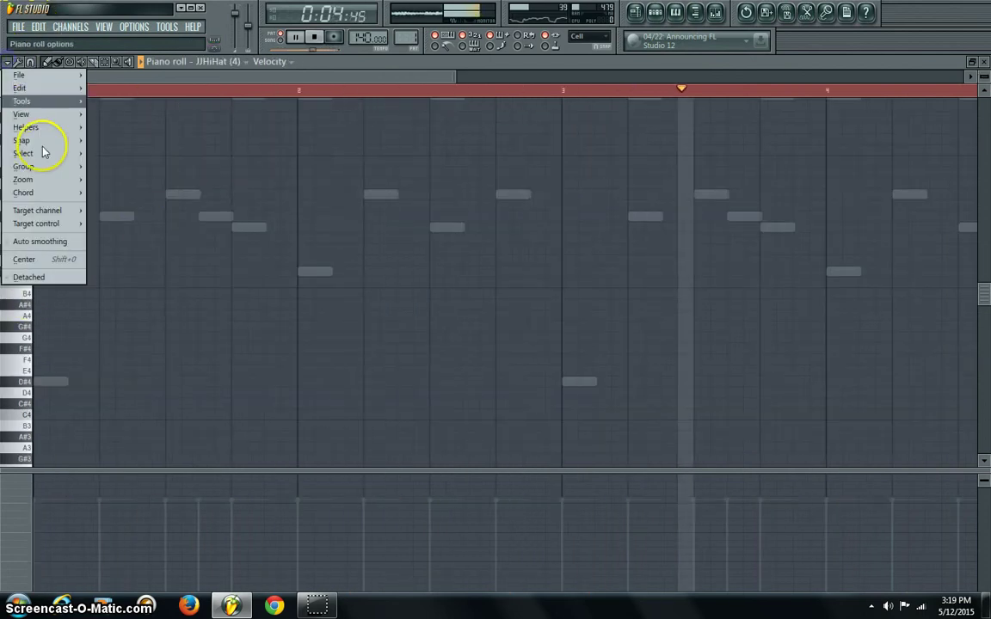
mouse_move(65, 153)
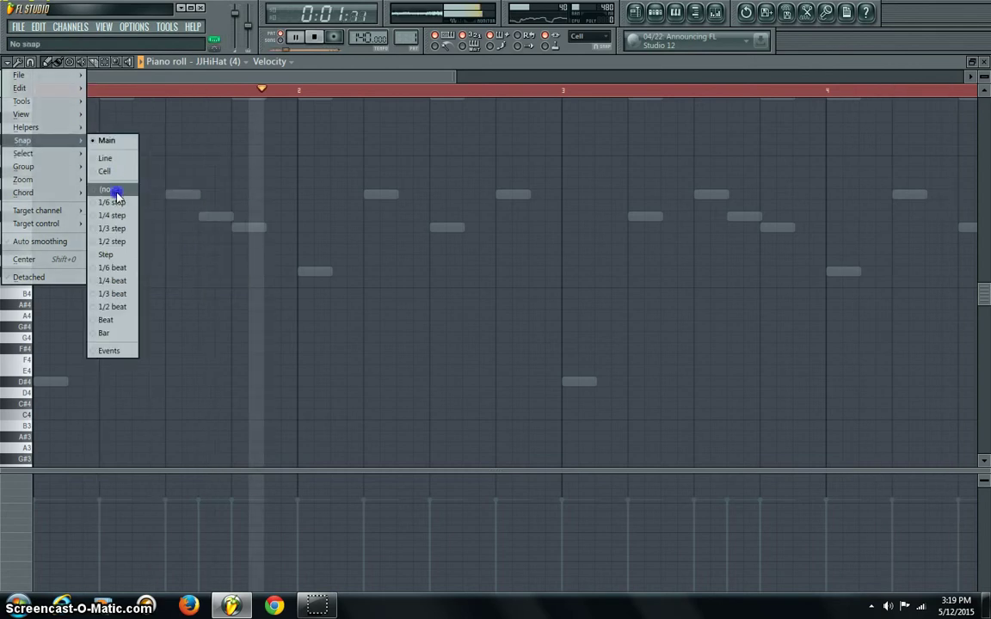
click(116, 205)
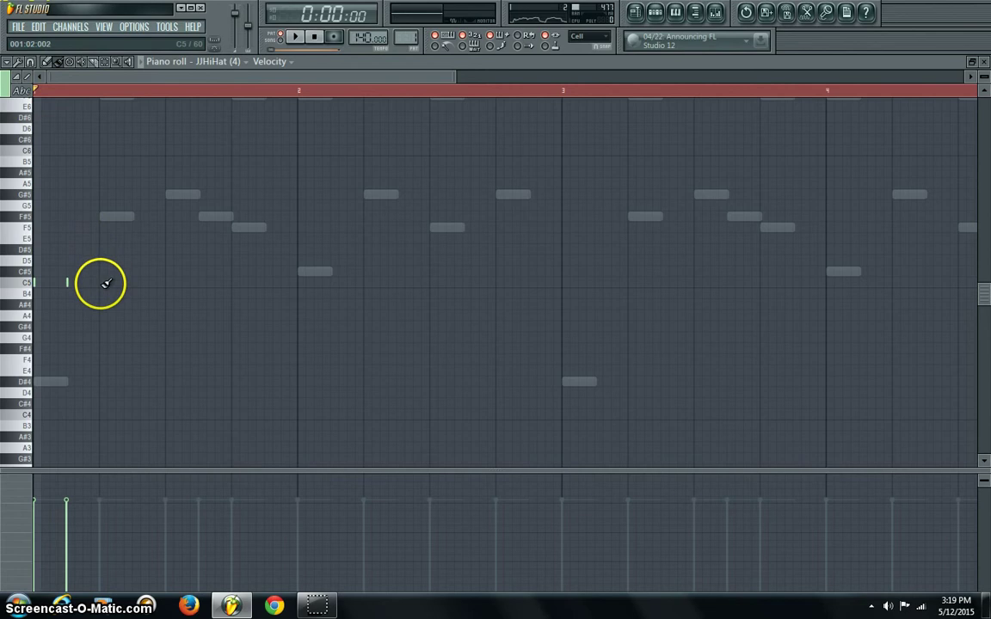
Step: Paint C5 hi-hats in bar 1 every half beat, with three-, four- and eight-note rolls on beats 2, 3 and 4
right_click(157, 307)
key(space)
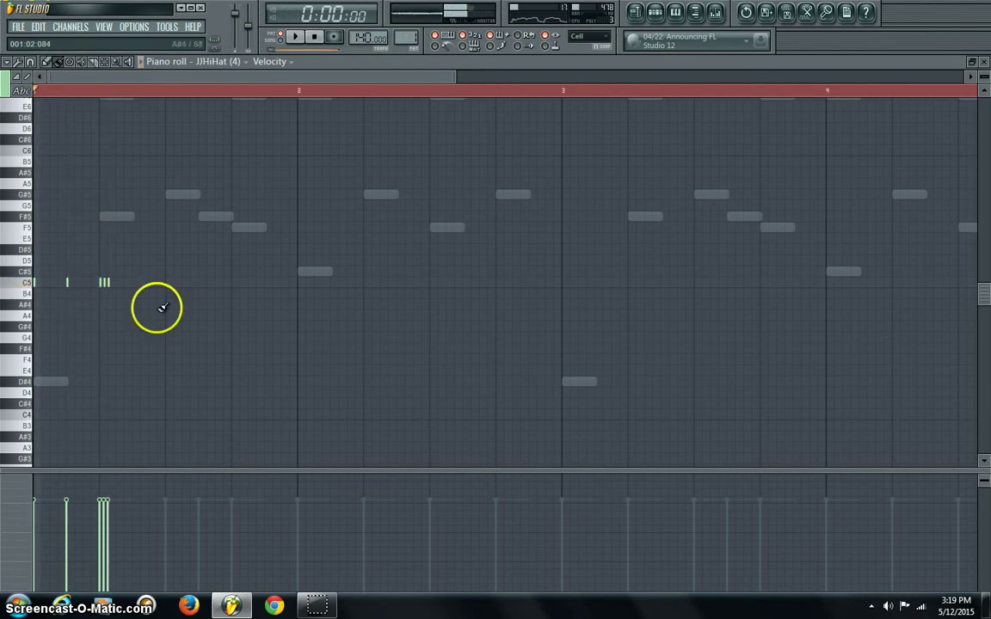
click(135, 283)
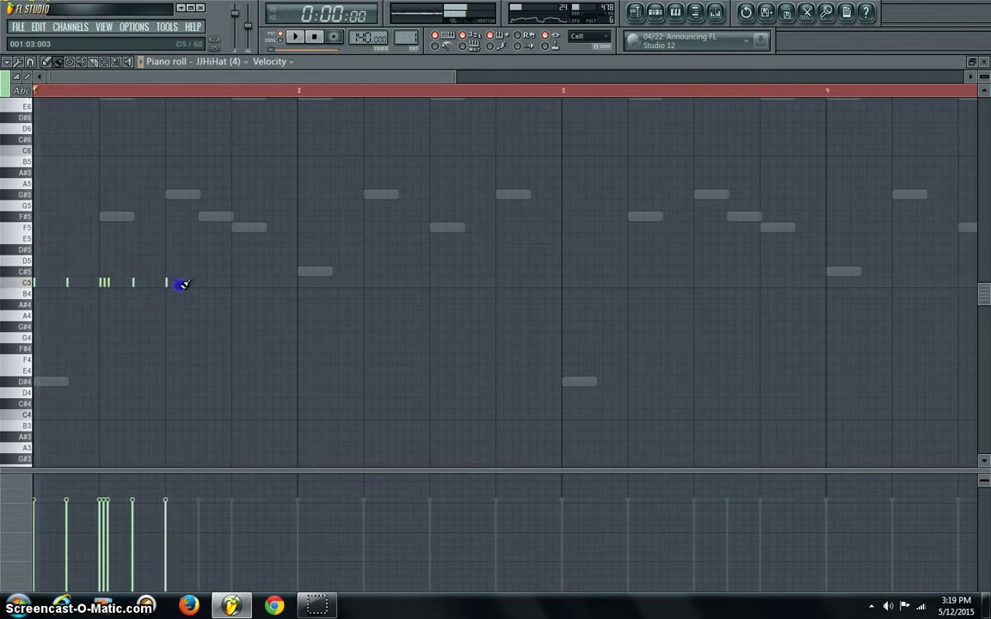
click(197, 282)
click(232, 283)
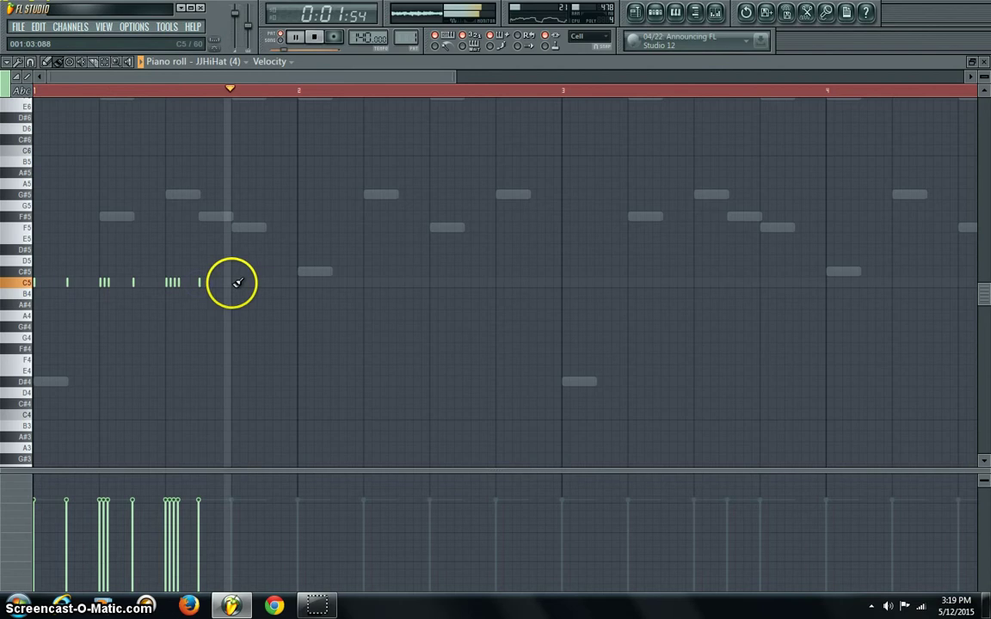
Step: Add single C5 hi-hats every half beat over beats 1 to 3 of bar 2 and a ten-note roll on beat 4
click(299, 282)
click(333, 283)
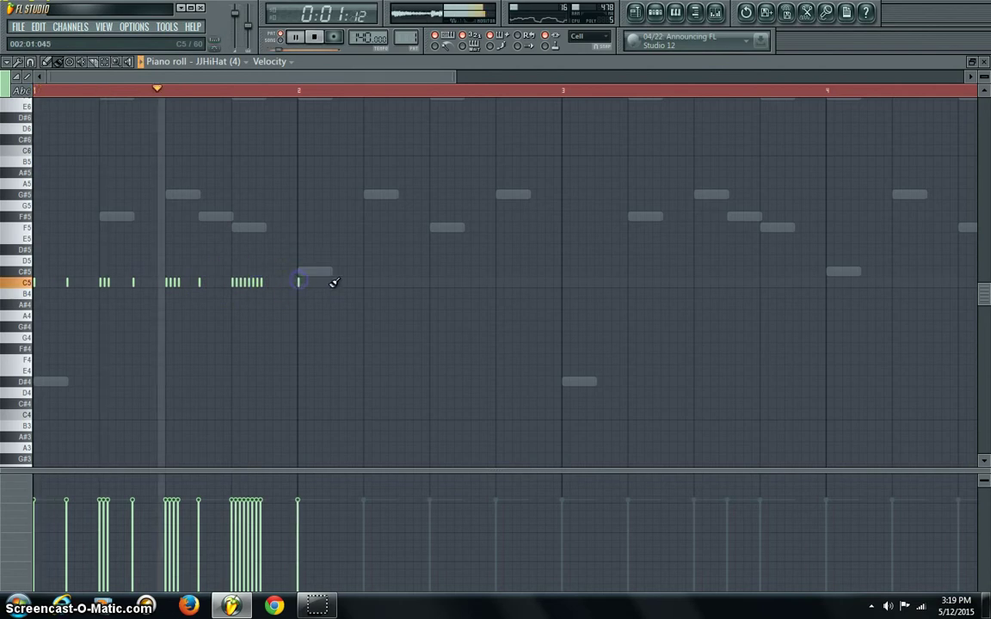
click(397, 282)
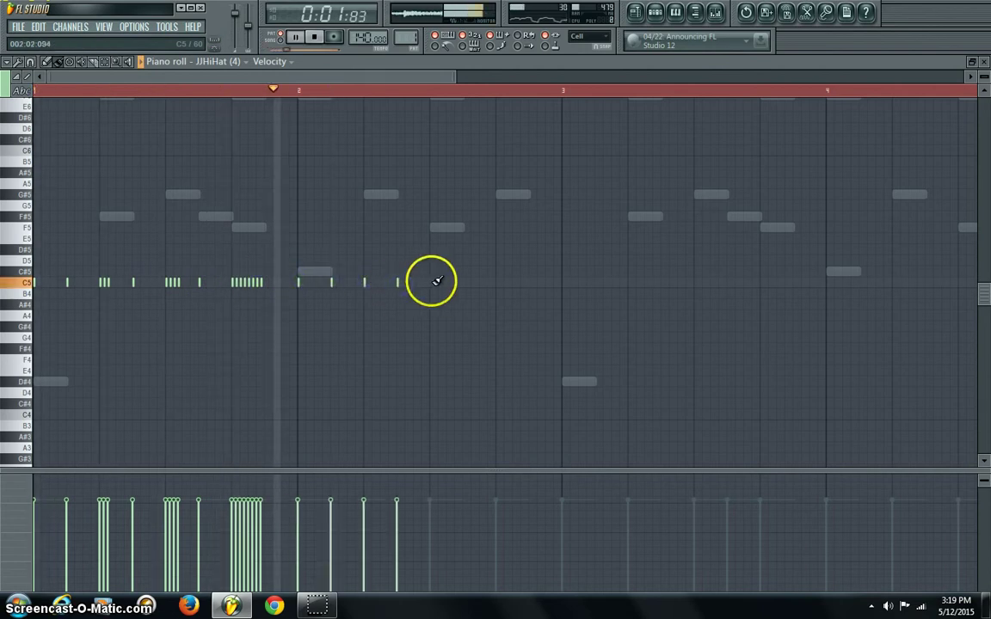
click(431, 283)
click(463, 282)
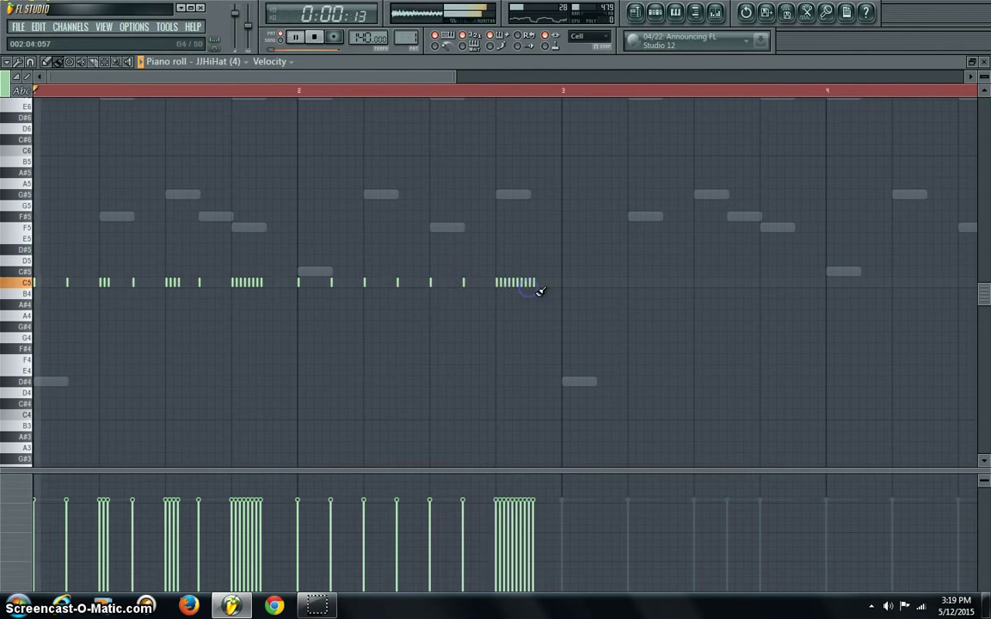
Step: Paint C5 hi-hats every half beat in bar 3, with four-, three- and four-note rolls on the offbeats of beats 2, 3 and 4
click(564, 282)
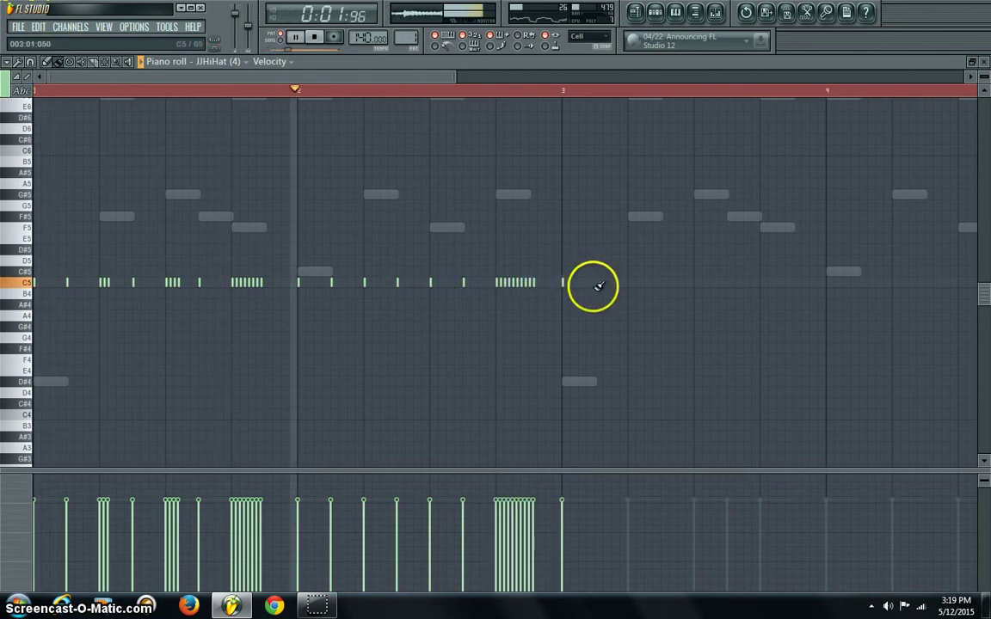
click(592, 282)
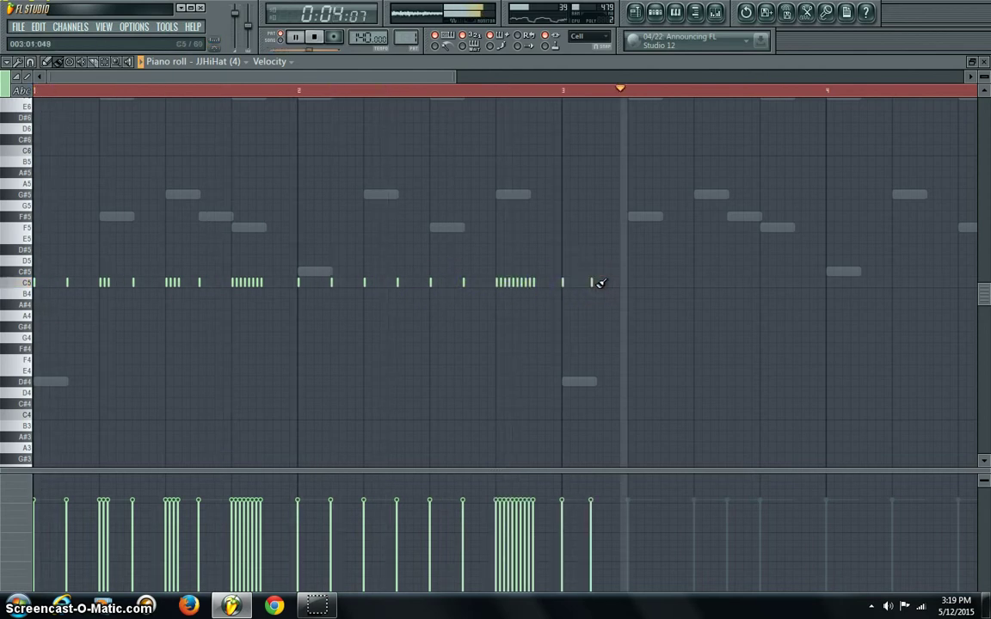
key(space)
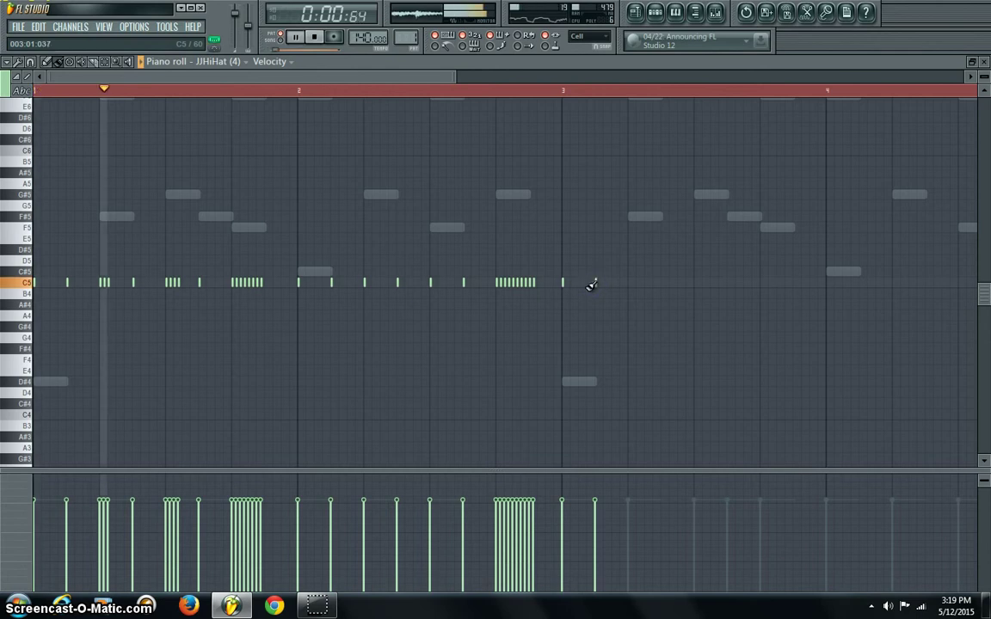
click(631, 283)
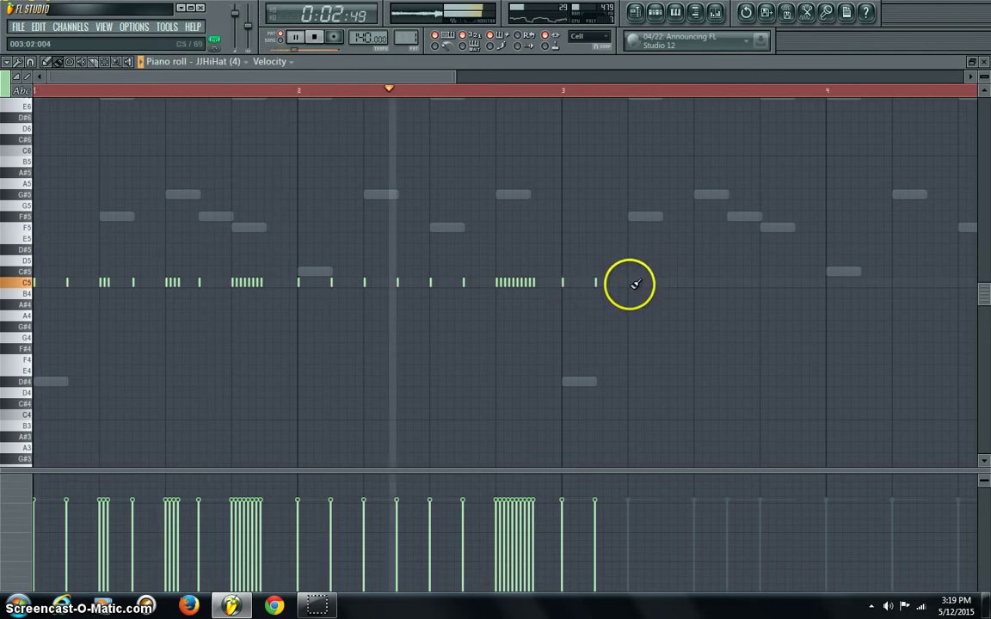
drag(664, 282, 675, 281)
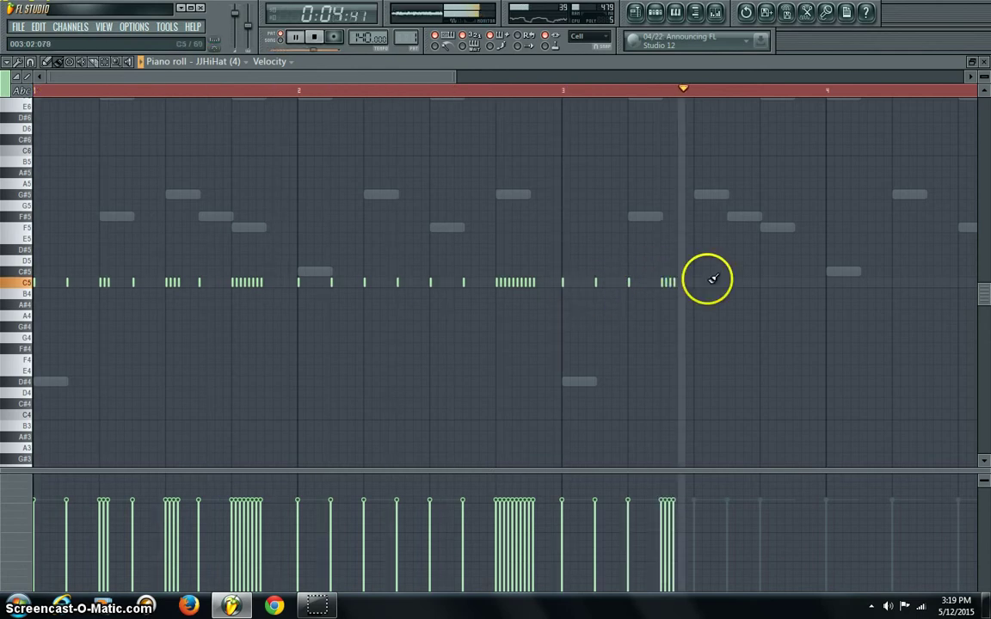
click(697, 284)
drag(730, 283, 805, 283)
click(761, 283)
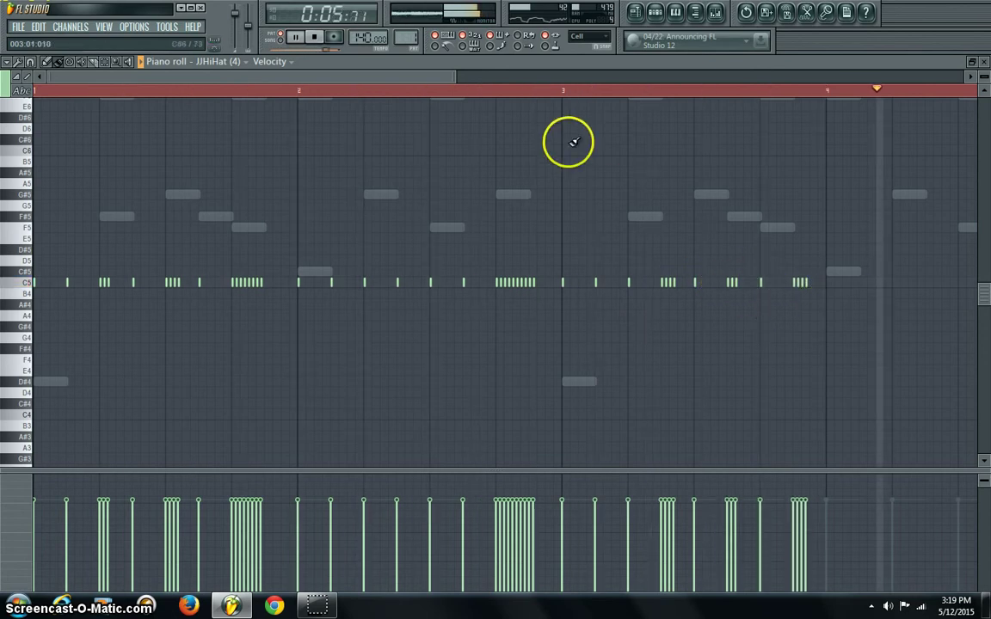
Step: Paint C5 hi-hats every half beat in bar 4 up to beat 4, with six- and three-note rolls on the offbeats of beats 2 and 3
drag(449, 80, 526, 87)
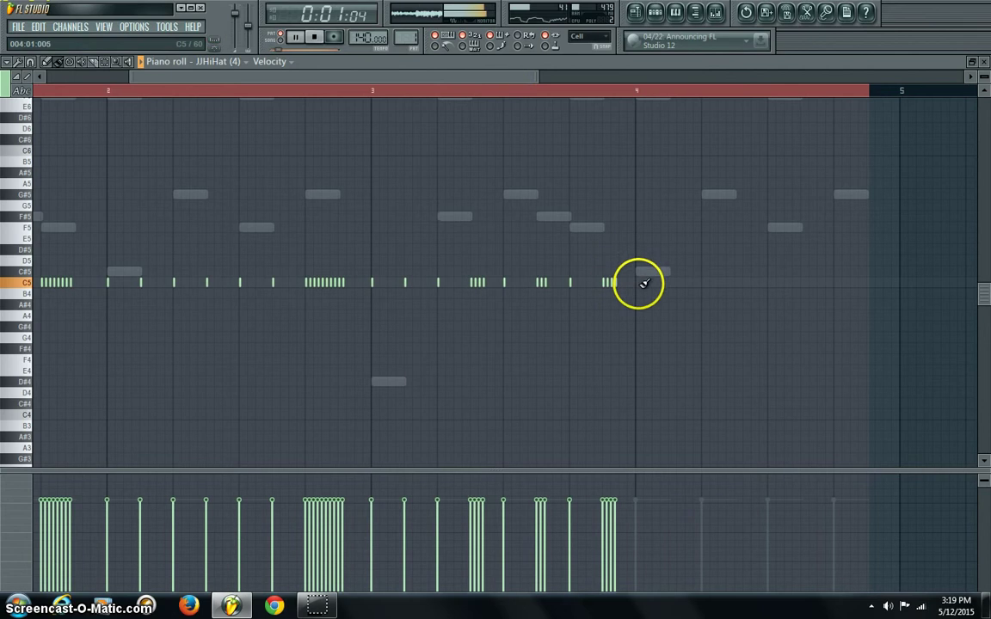
click(669, 283)
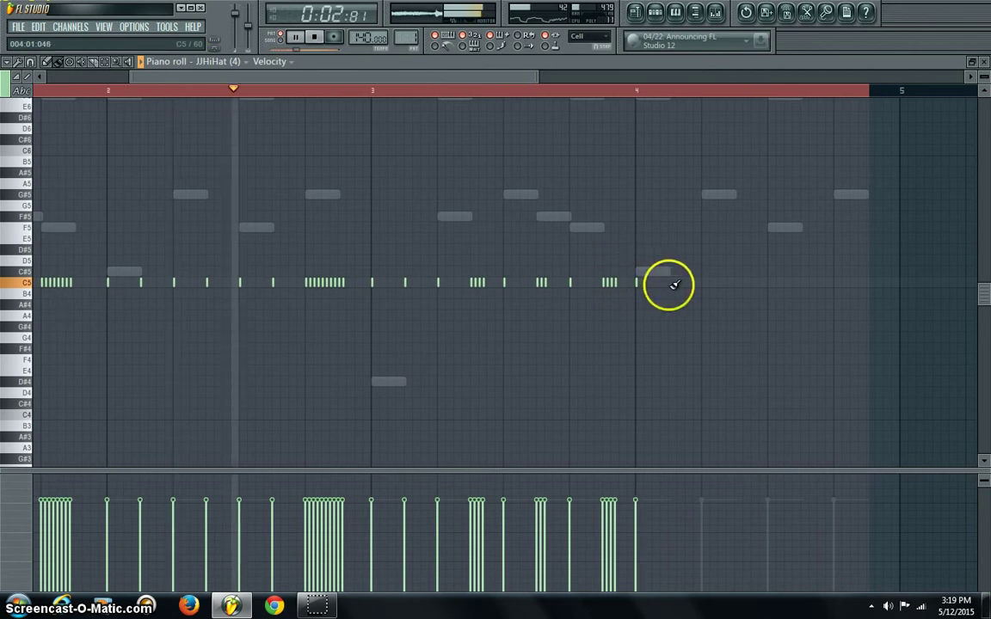
click(703, 282)
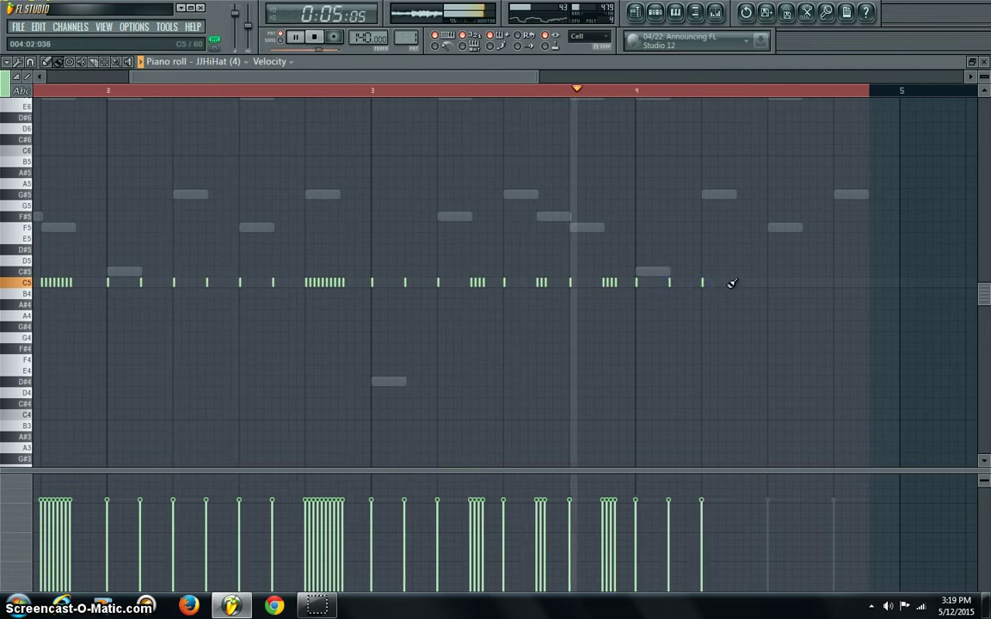
drag(747, 284, 758, 283)
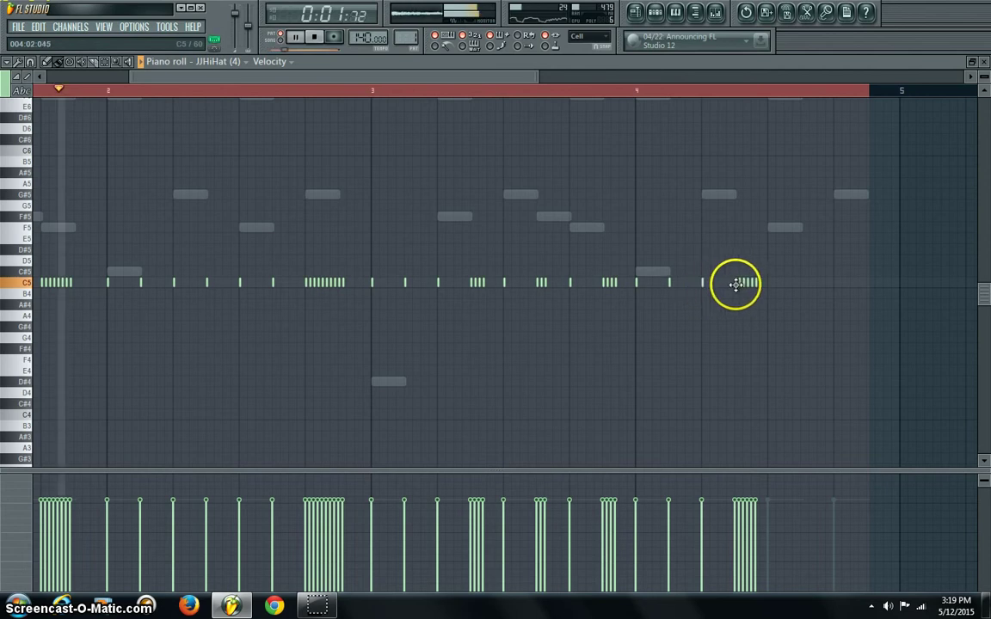
click(769, 283)
click(801, 283)
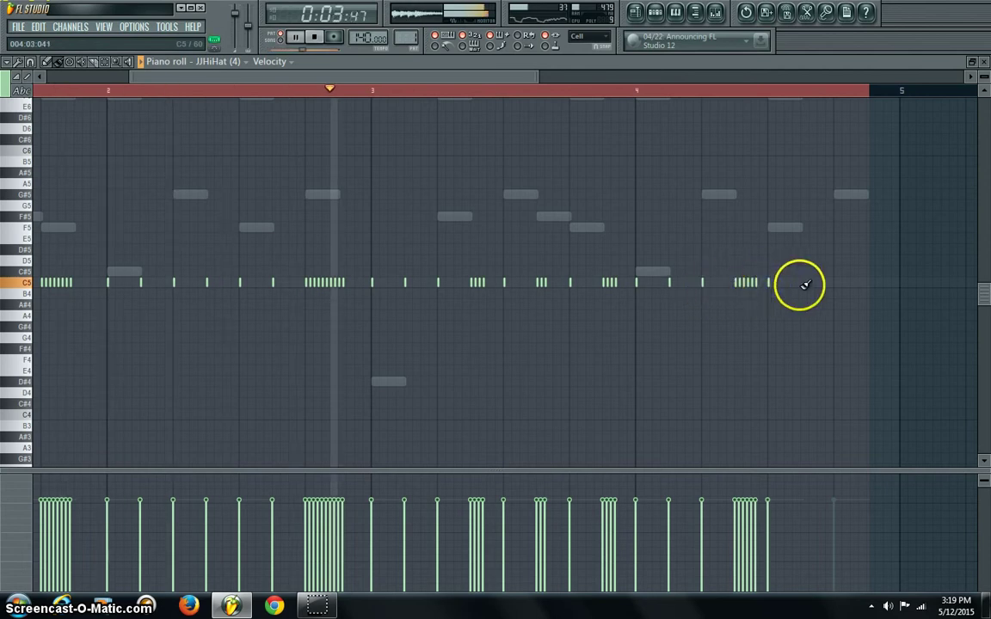
click(805, 283)
click(809, 283)
click(834, 283)
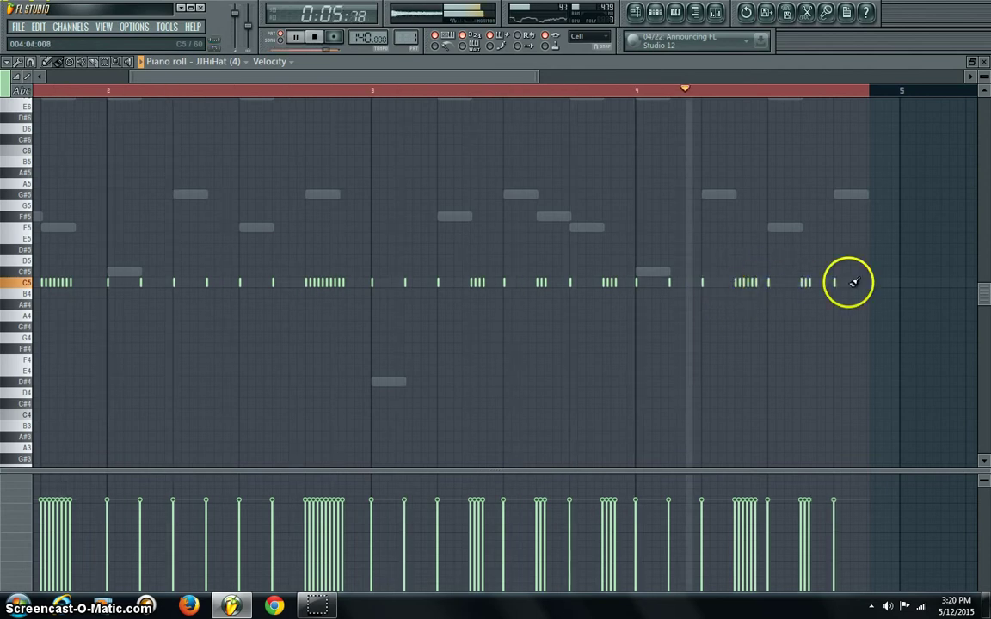
Step: Add a four-note C5 hi-hat roll on the offbeat of beat 4 in bar 4 and extend the time selection to bar 5
click(869, 284)
click(874, 283)
click(878, 283)
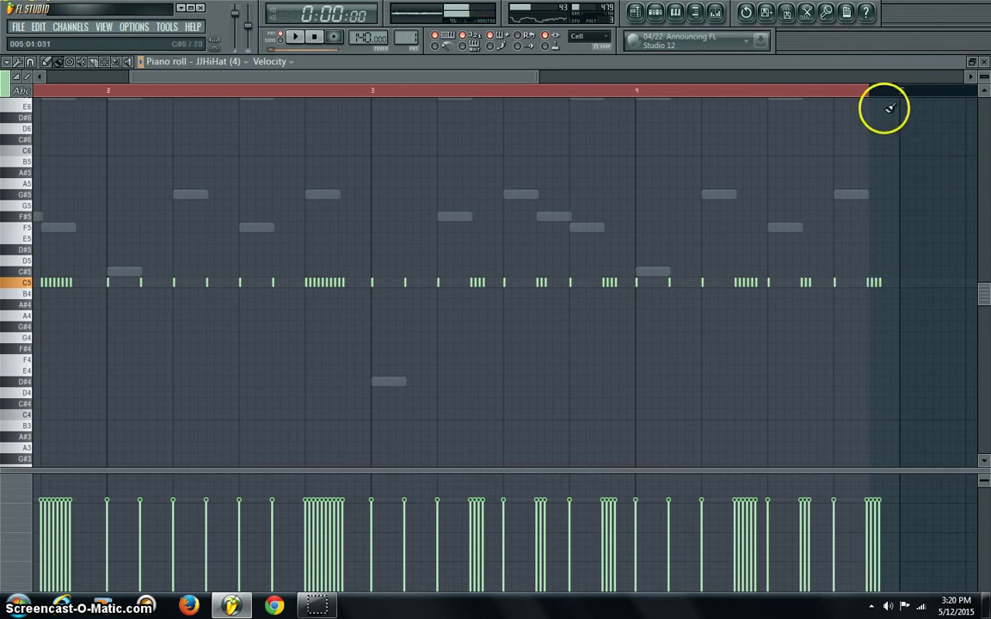
drag(870, 90, 907, 90)
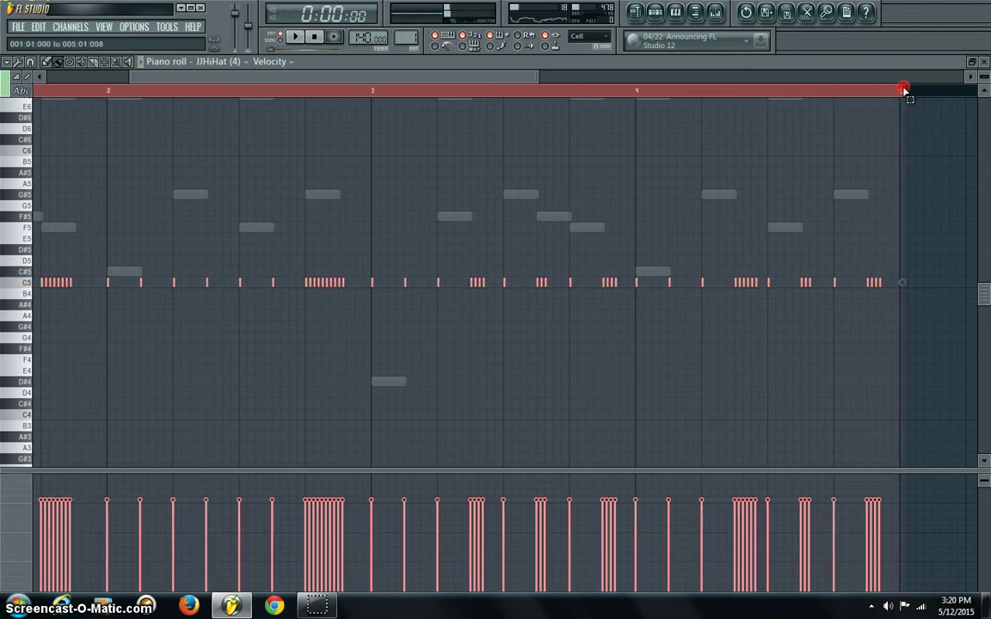
Step: Set the piano roll's snap to Main
click(7, 62)
mouse_move(35, 152)
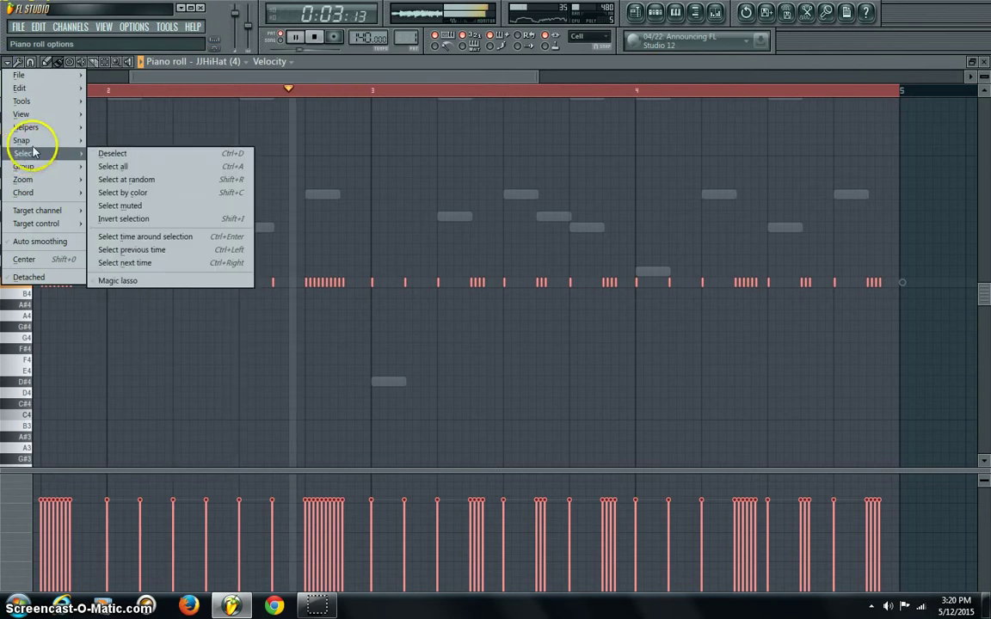
click(124, 139)
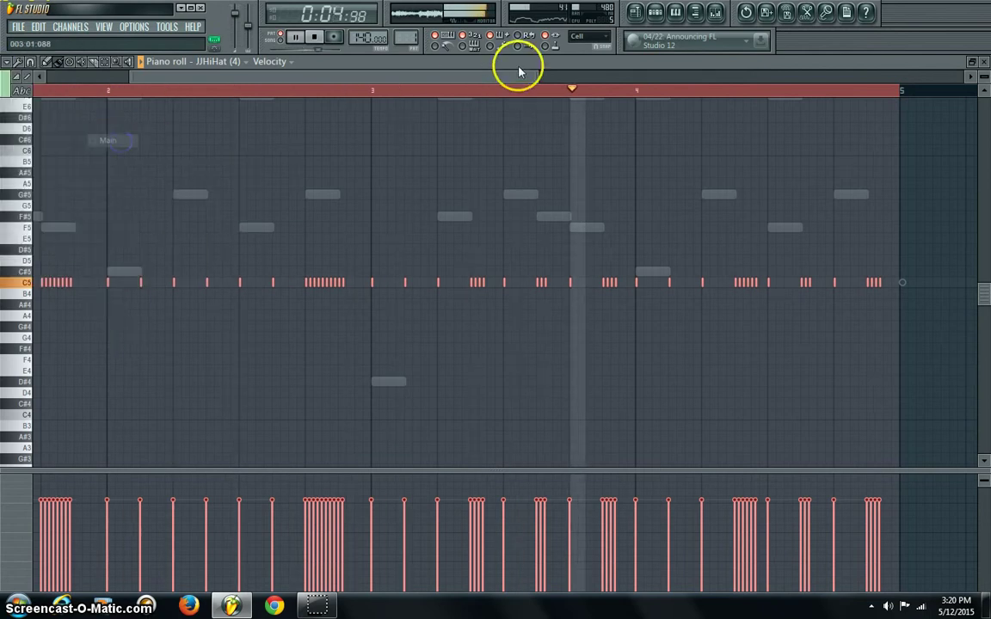
Step: Open the LT2 Hat (3) channel in the piano roll and place a C5 note at the start of each of bars 1 to 4
click(655, 13)
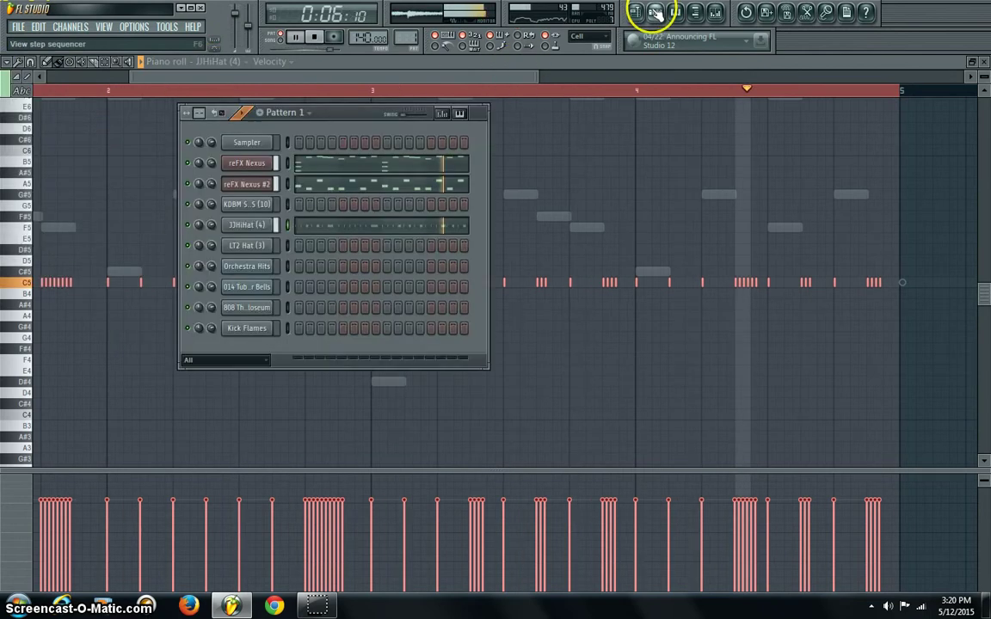
right_click(265, 245)
click(293, 245)
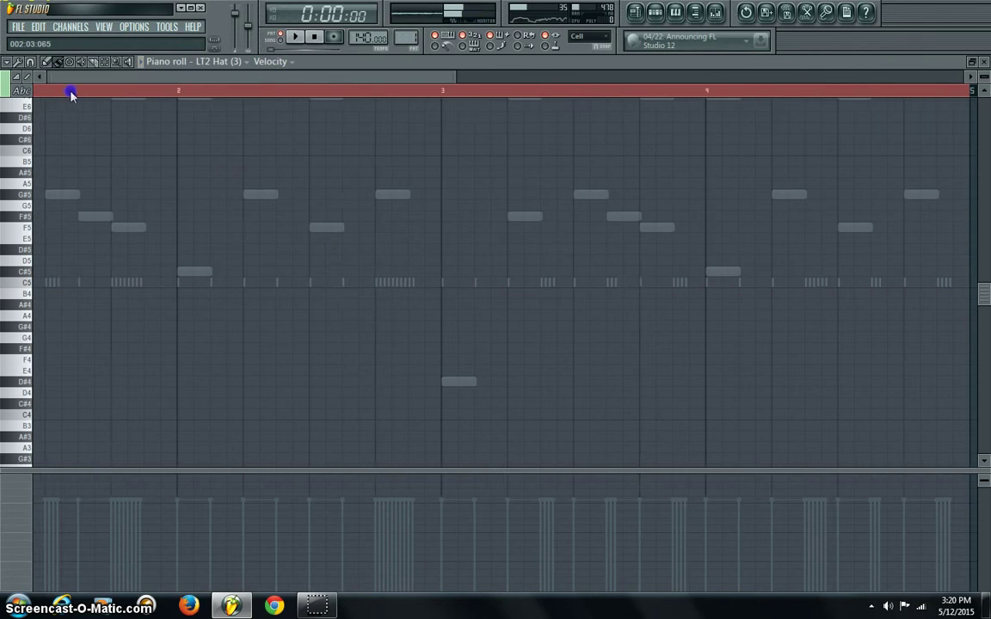
drag(71, 94, 192, 95)
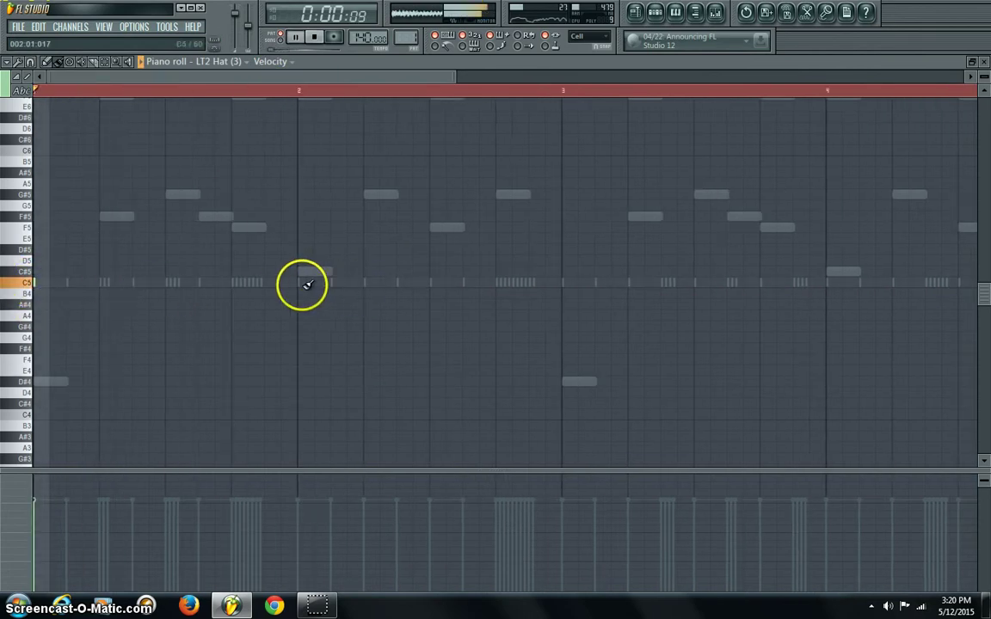
drag(308, 285, 301, 282)
click(566, 281)
click(767, 271)
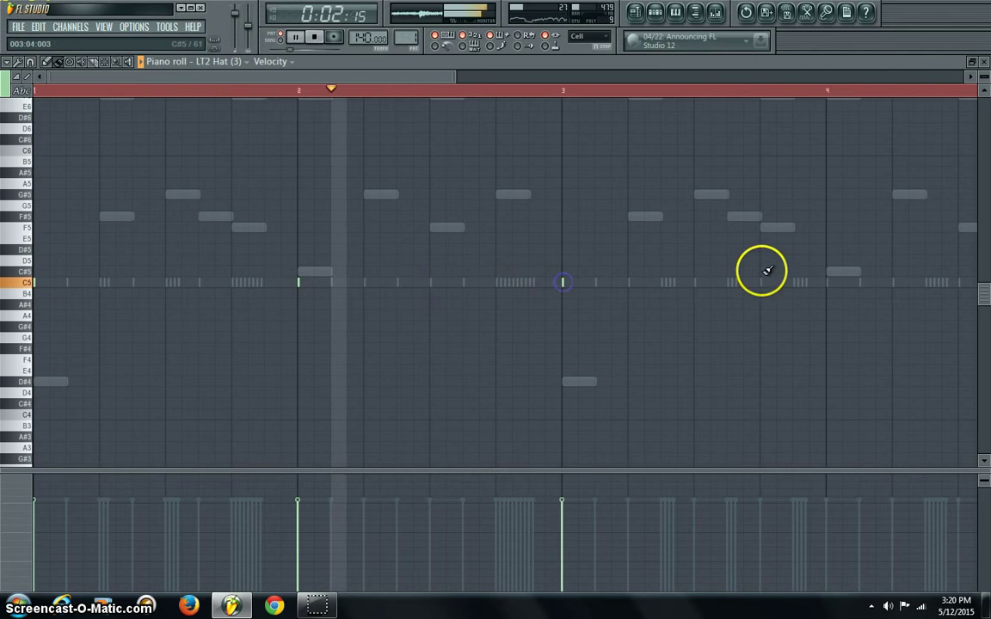
click(828, 277)
click(353, 90)
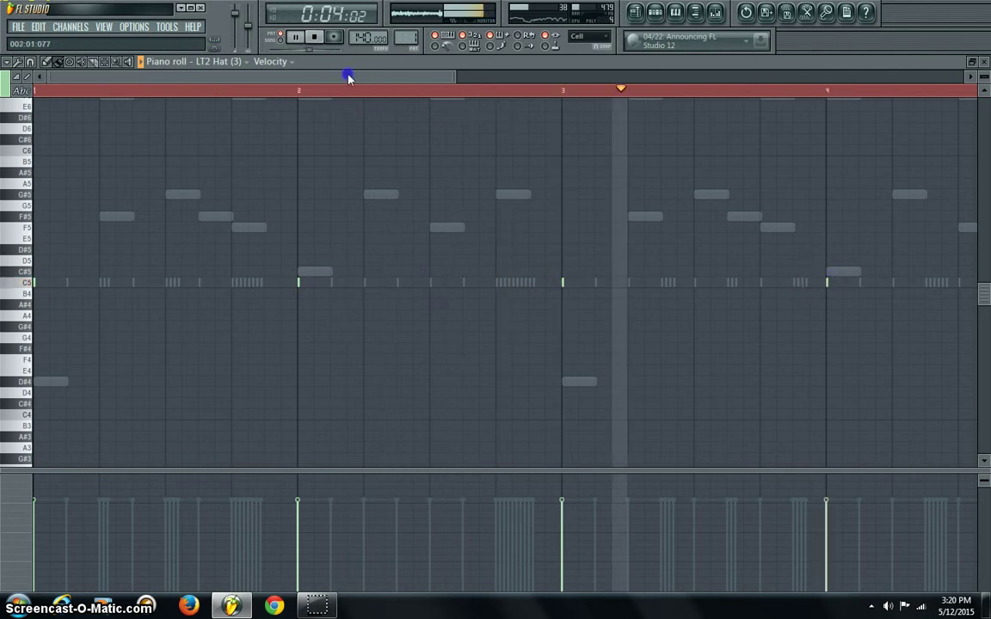
mouse_move(348, 77)
mouse_down()
mouse_move(477, 80)
mouse_move(350, 78)
mouse_up()
click(480, 77)
Step: Open the KDBM Snares (10) channel in the piano roll and place a C5 snare on beat 3 of each of bars 1 to 4
click(657, 13)
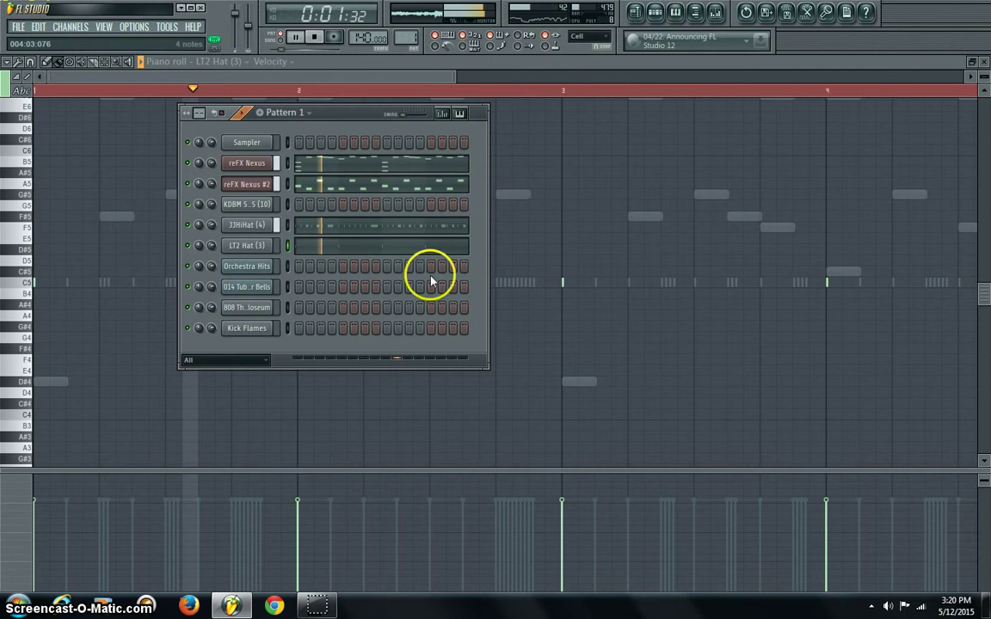
right_click(249, 206)
click(291, 201)
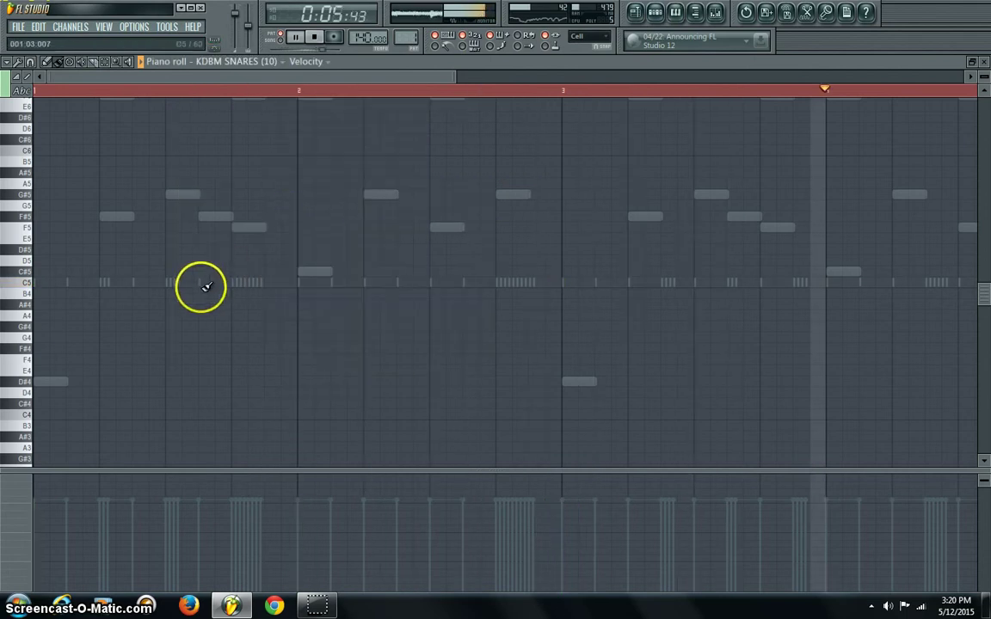
click(168, 282)
click(430, 282)
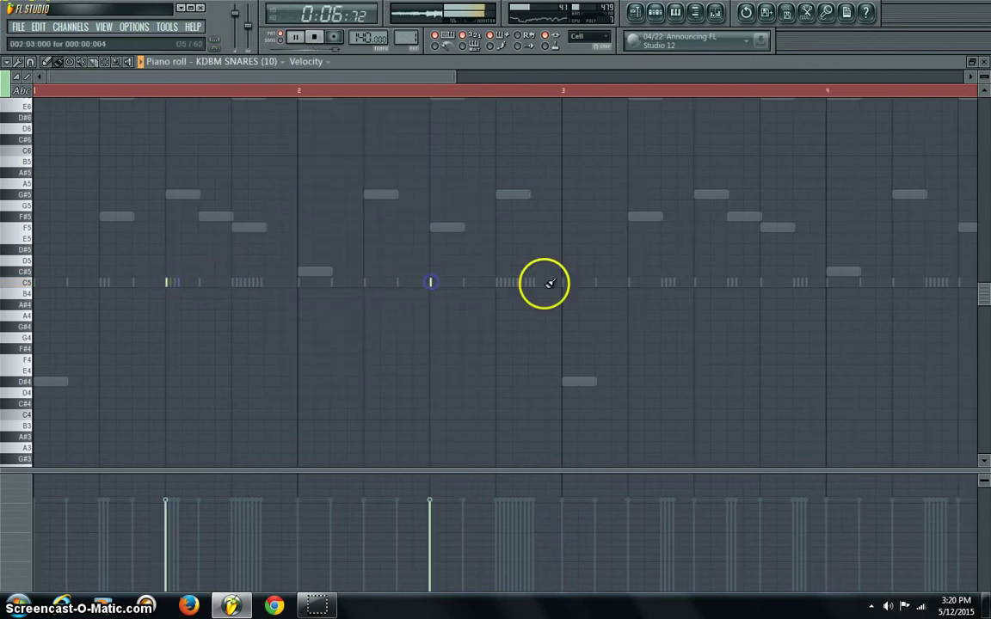
click(691, 284)
drag(439, 77, 538, 86)
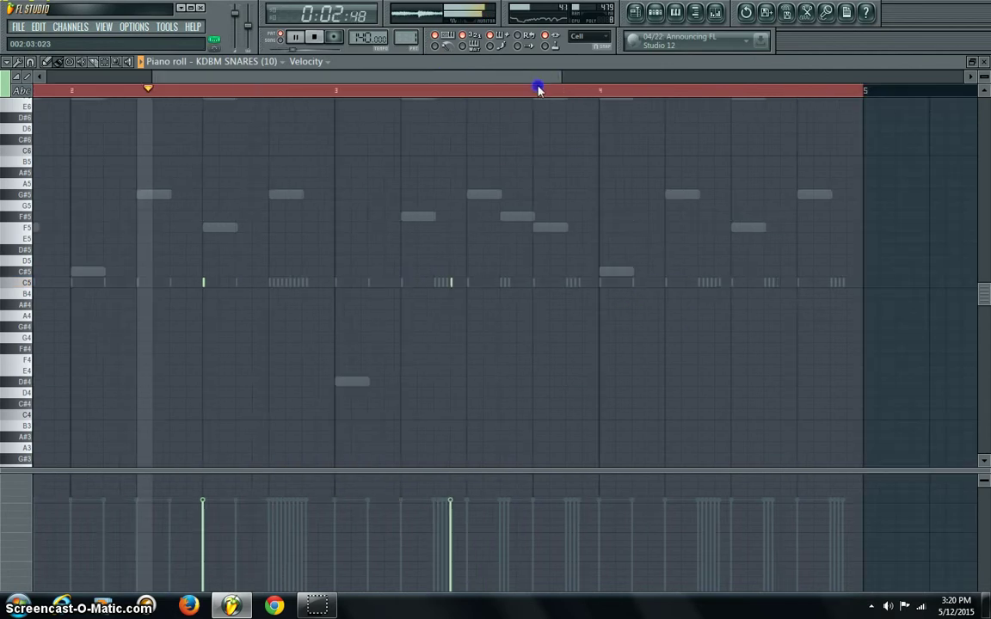
click(716, 283)
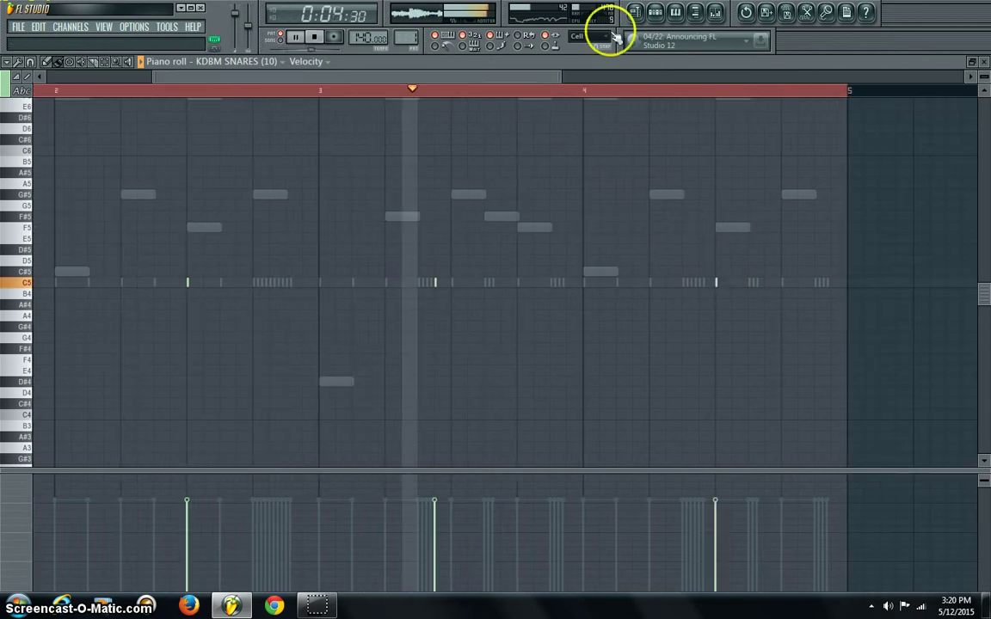
right_click(435, 282)
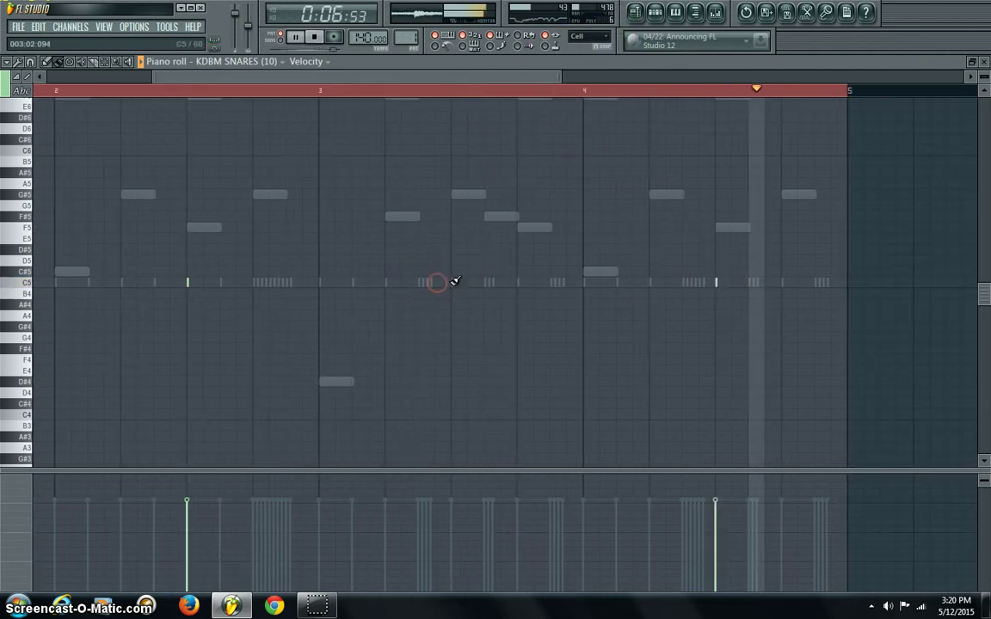
click(450, 282)
Step: Open the Kick Flames channel in the piano roll and place C5 kicks on beat 1 and the offbeat of beat 4 in bar 1
click(655, 12)
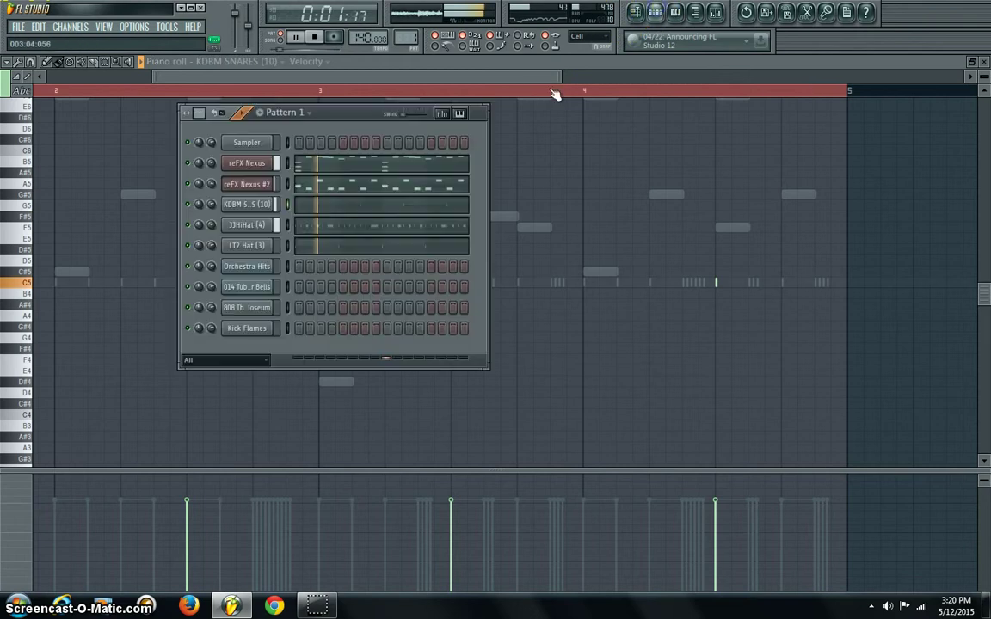
right_click(248, 328)
click(288, 329)
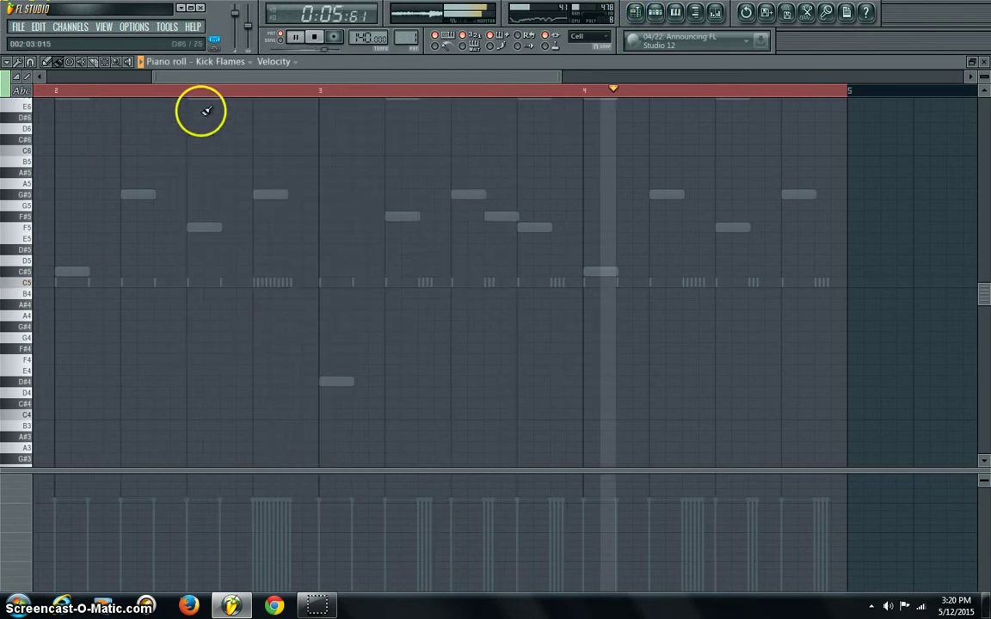
key(space)
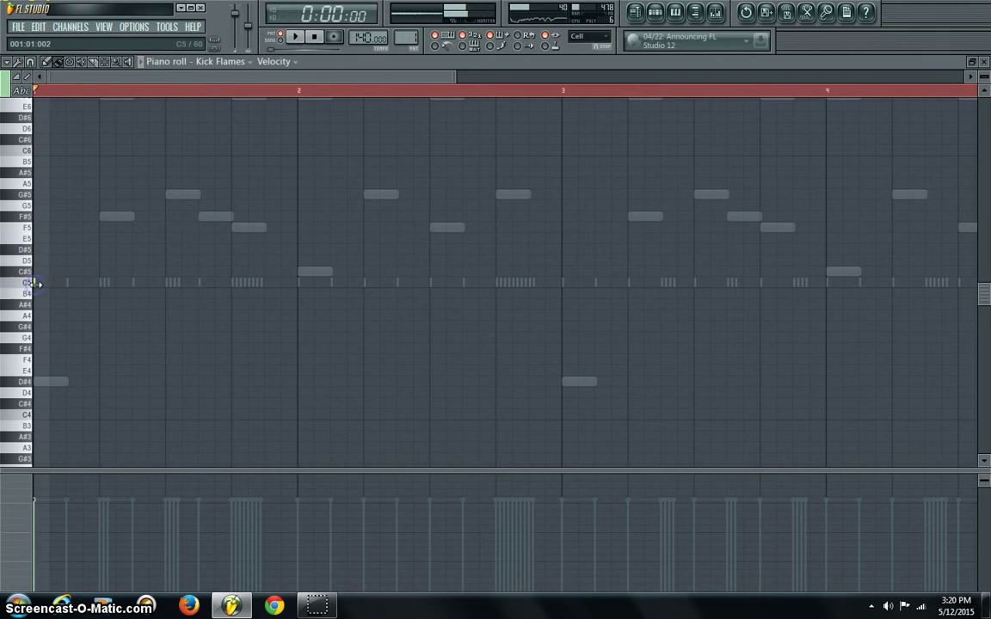
key(space)
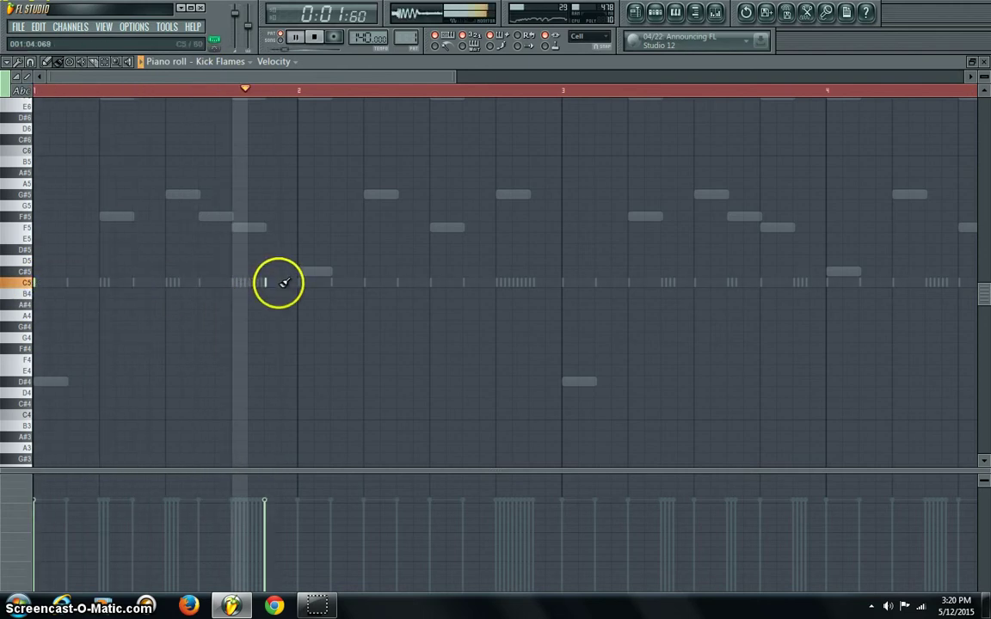
Step: Add C5 kicks on beat 2 and the offbeat of beat 4 in bar 2, and on beat 1 of bar 3
click(364, 282)
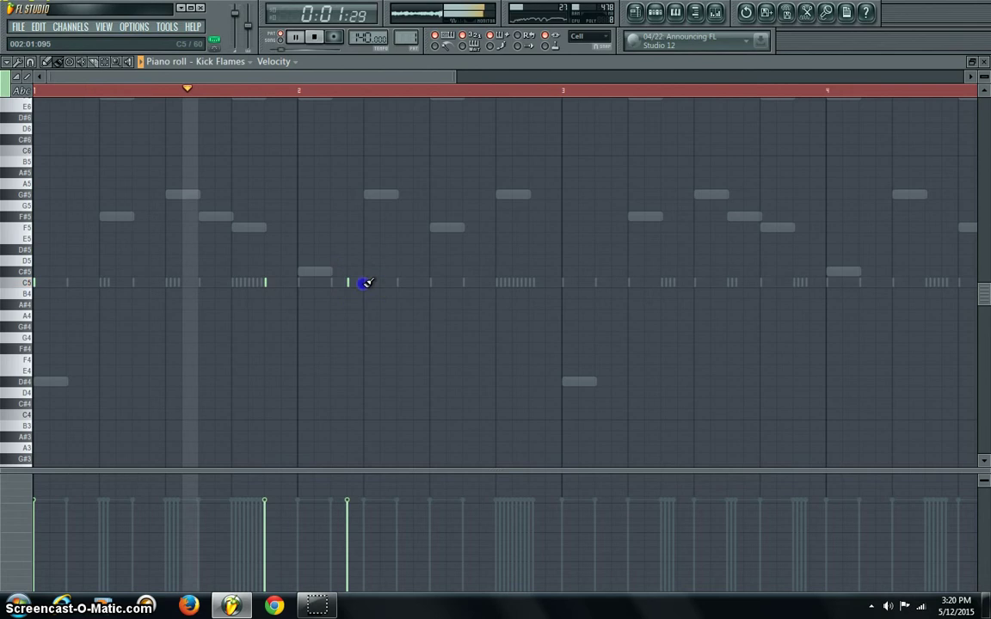
click(364, 282)
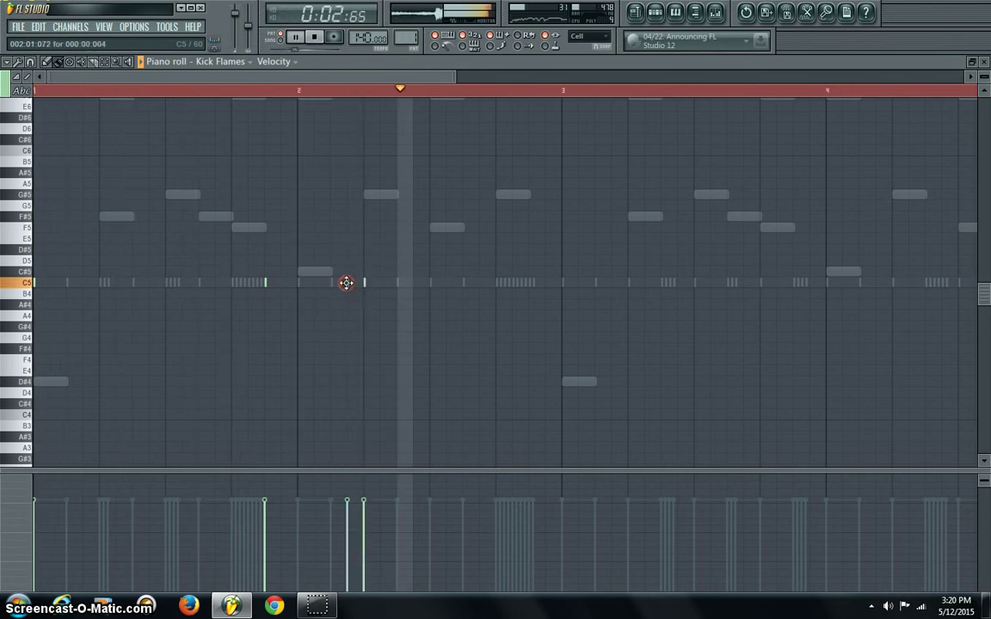
right_click(346, 283)
click(560, 283)
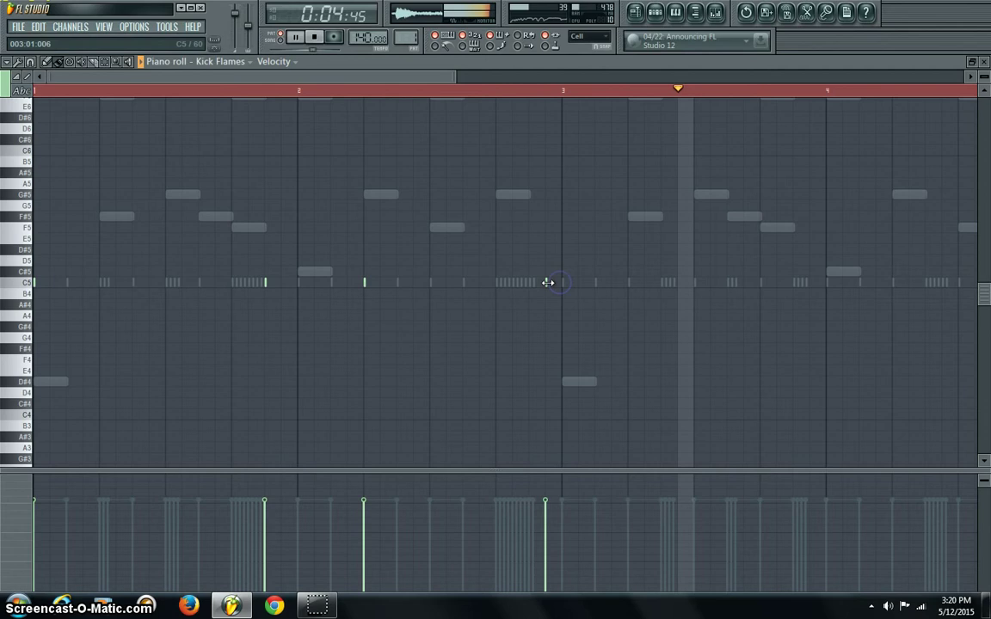
drag(548, 283, 571, 285)
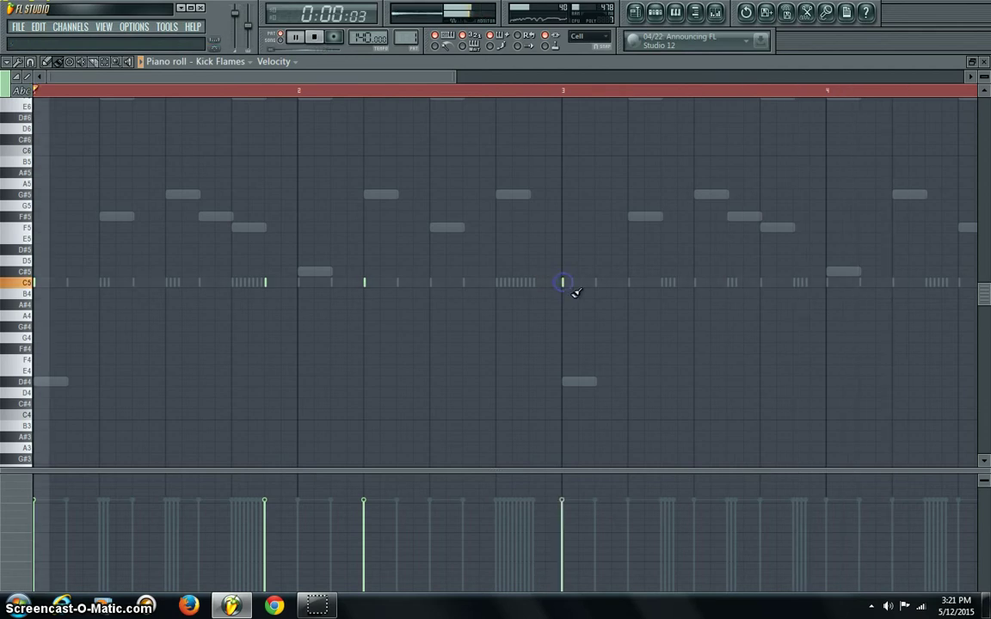
click(532, 283)
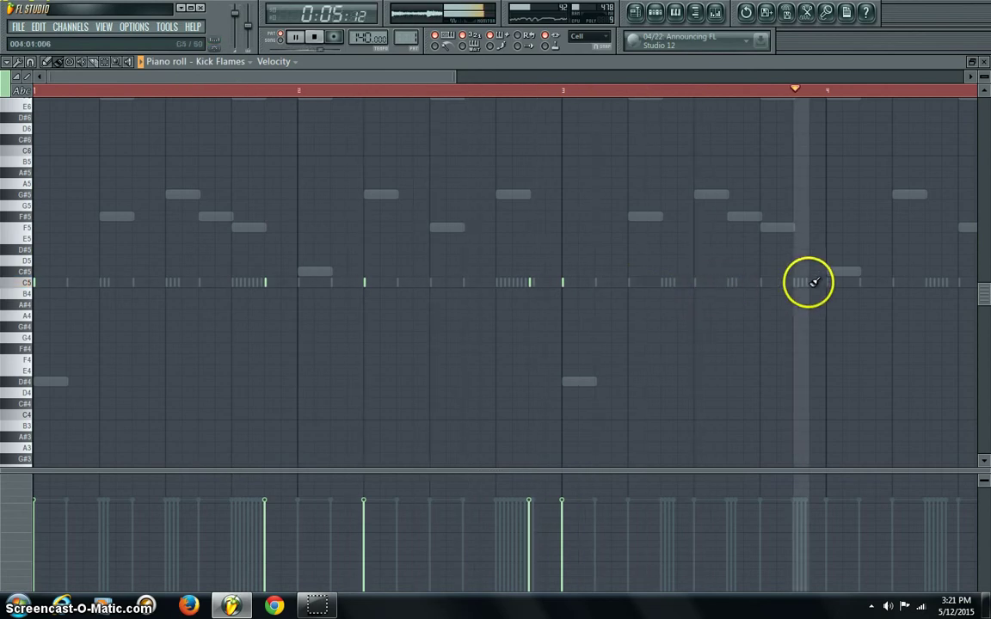
Step: Add C5 kicks on beat 2 and the offbeat of beat 3 in bar 4
drag(813, 282, 893, 281)
click(458, 85)
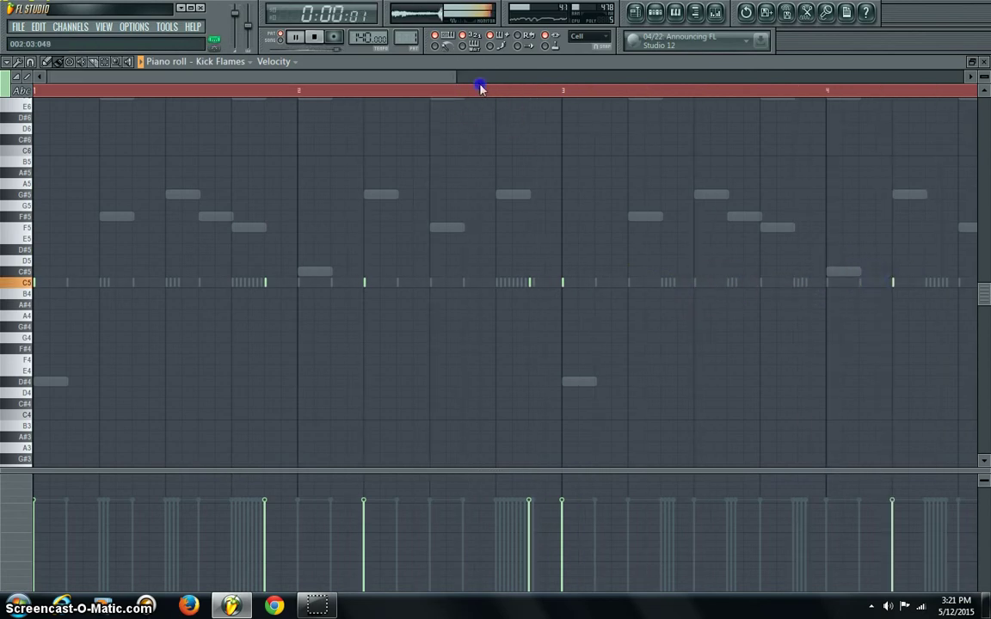
drag(480, 85, 631, 98)
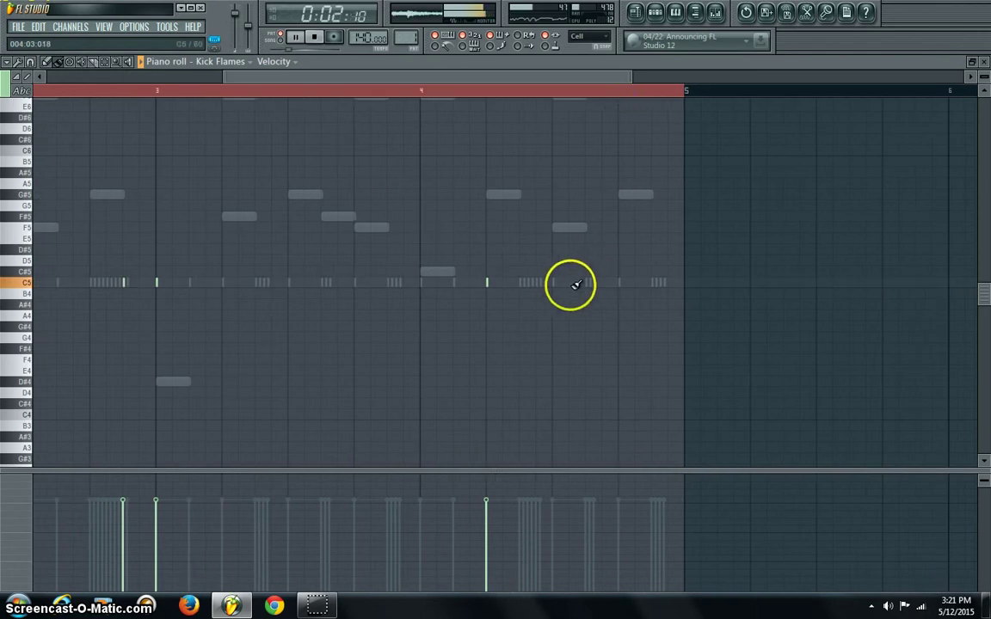
Step: Reopen the KDBM Snares (10) notes in the piano roll and set the snap to 1/6 step
click(655, 12)
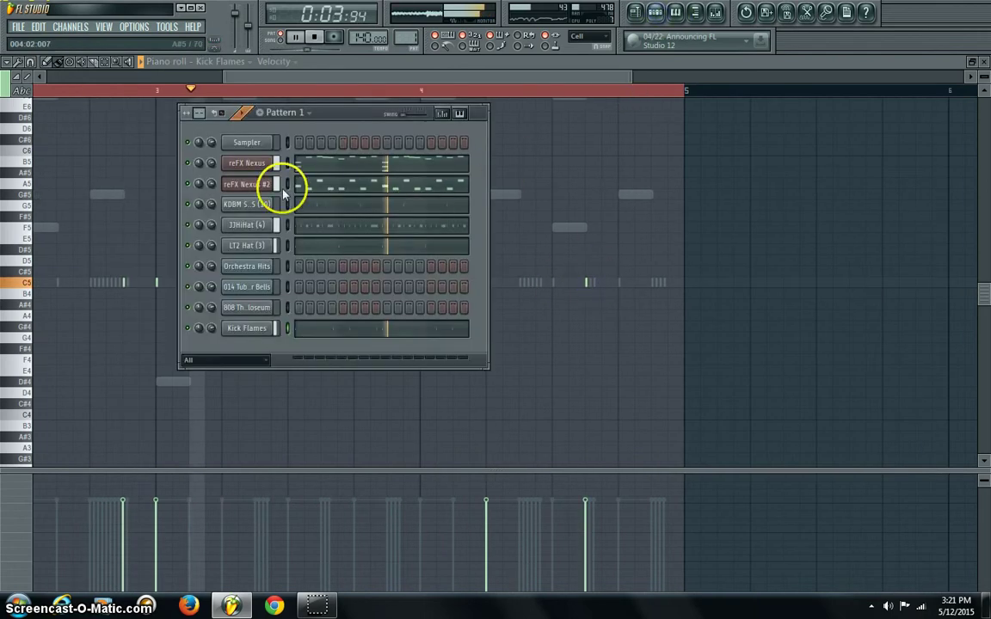
click(321, 206)
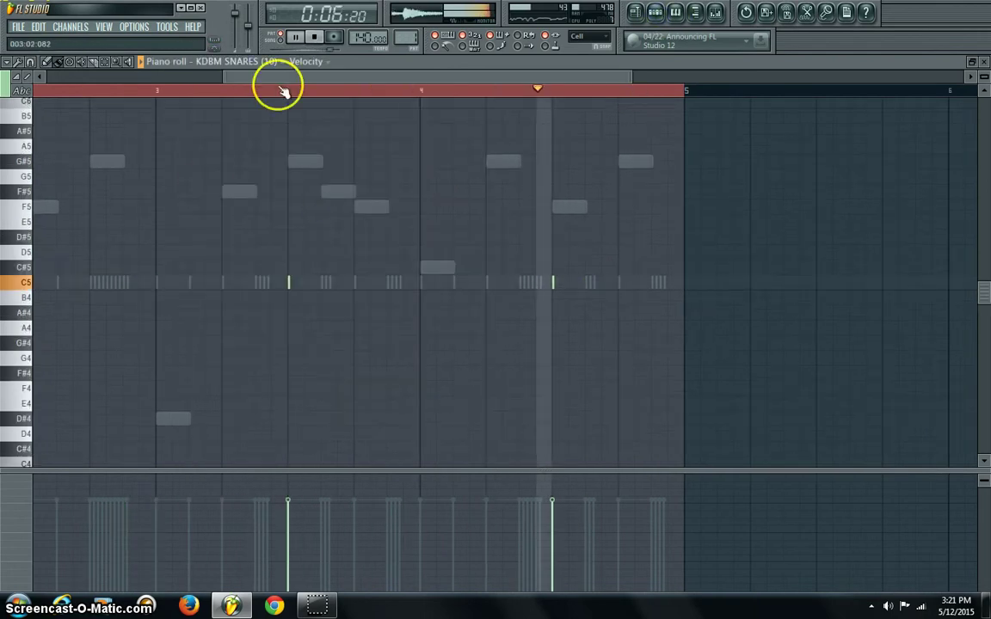
click(8, 62)
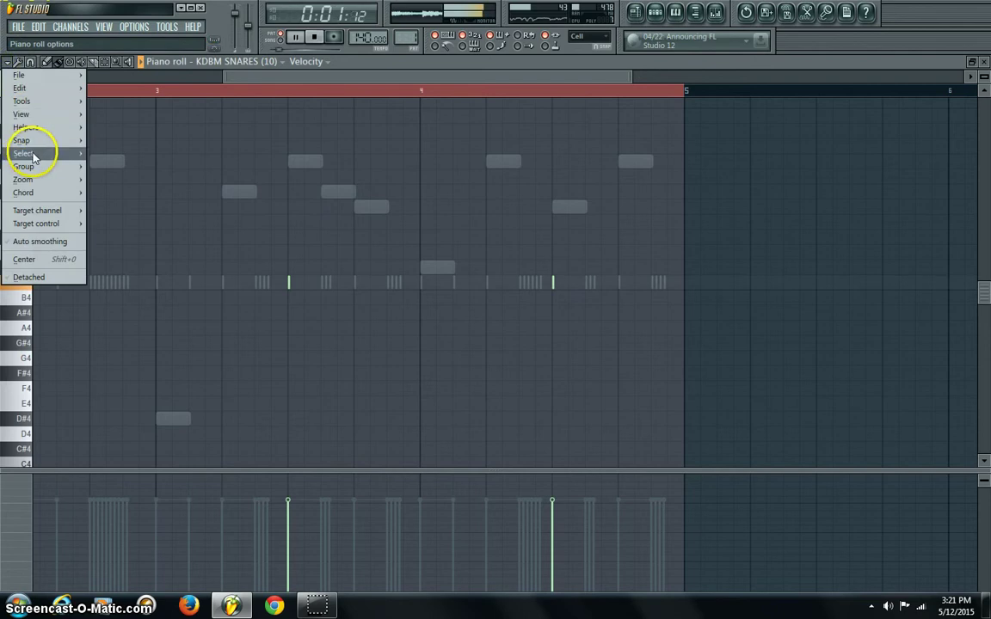
mouse_move(24, 153)
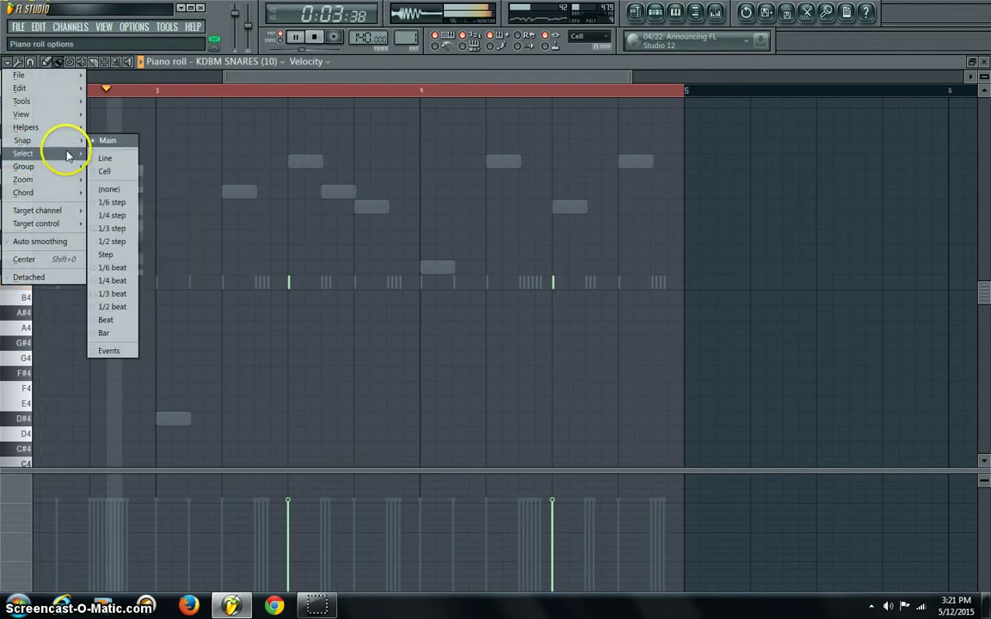
mouse_move(67, 141)
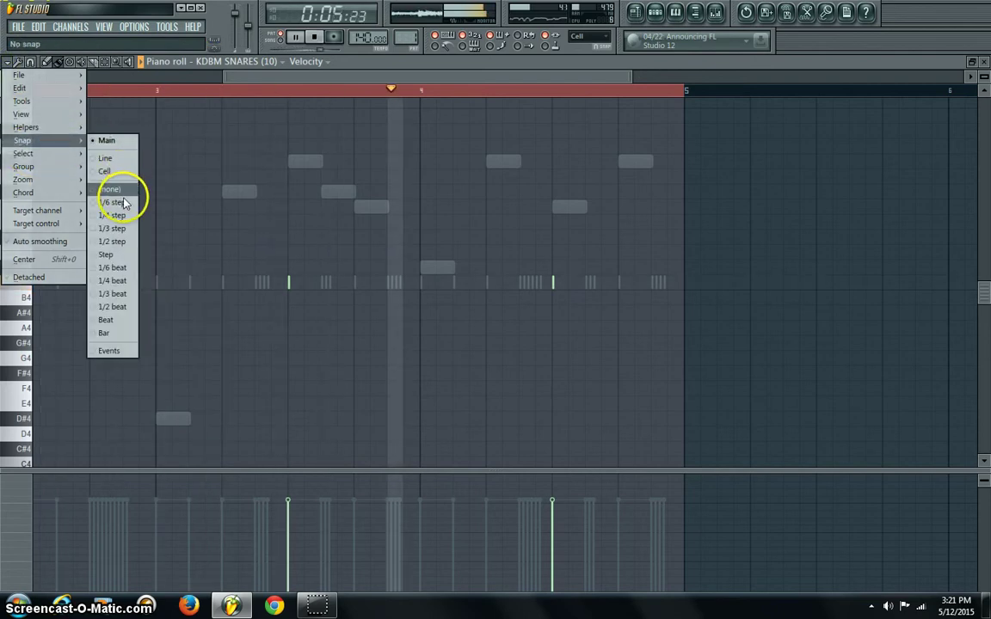
click(119, 202)
Step: Add a three-note C5 snare roll on the offbeat of beat 4 in bar 1 and three quarter-beat-spaced snares from the offbeat of beat 3 in bar 4
key(space)
right_click(83, 77)
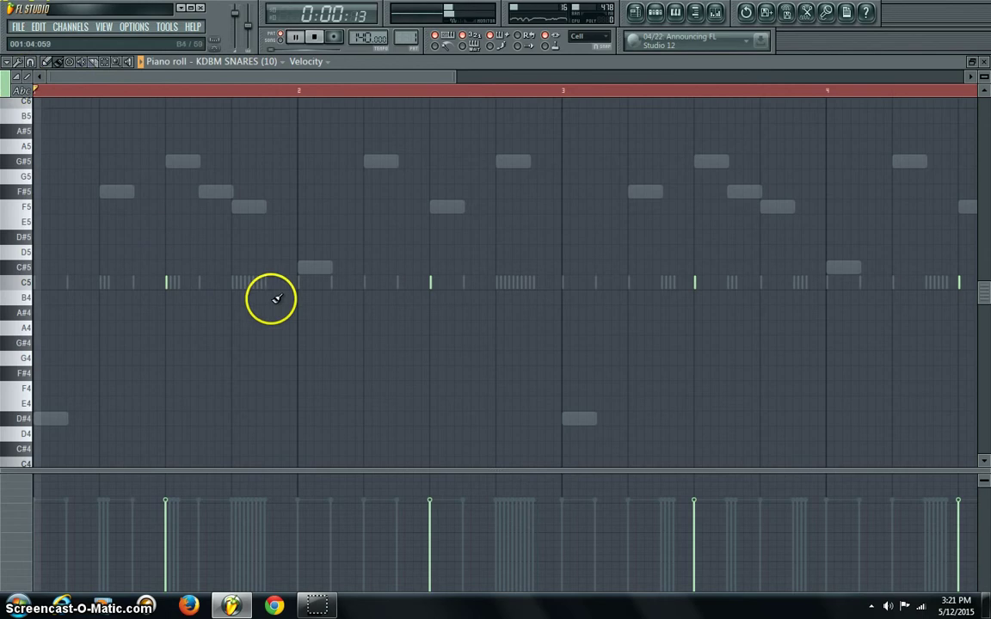
drag(273, 285, 274, 280)
right_click(279, 285)
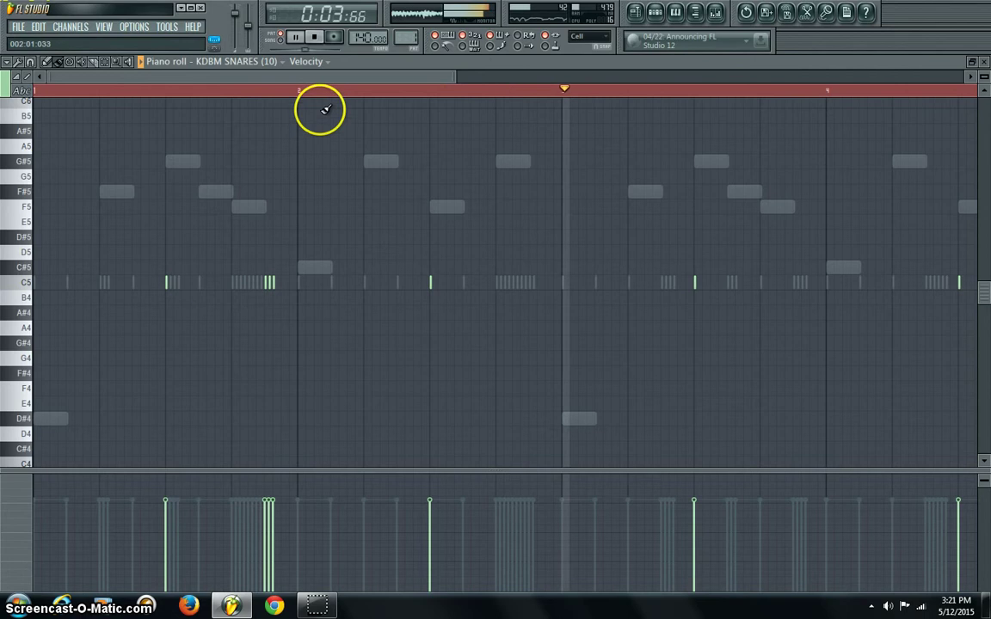
drag(321, 79, 469, 86)
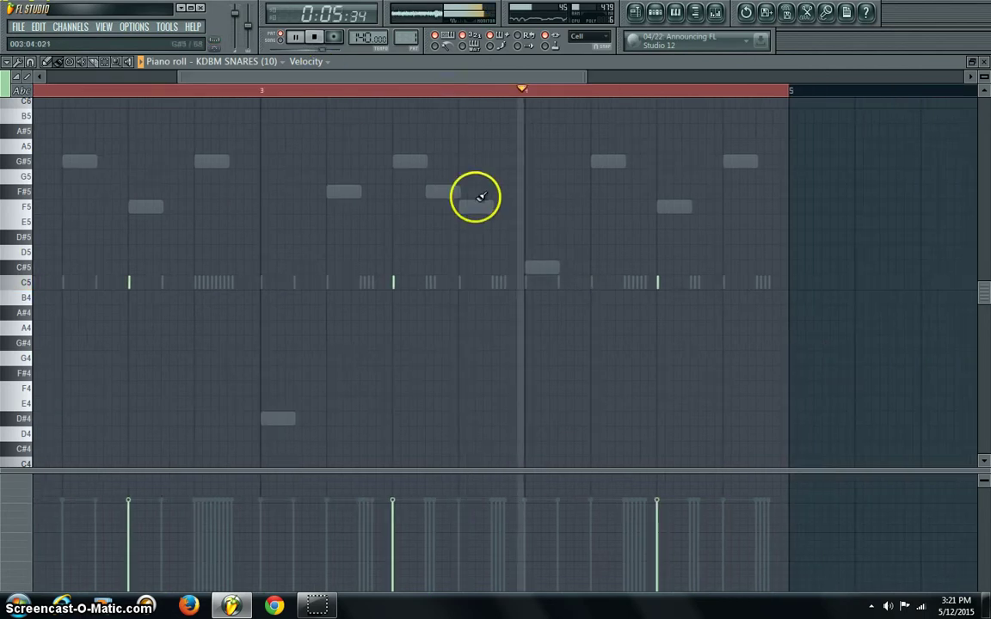
key(space)
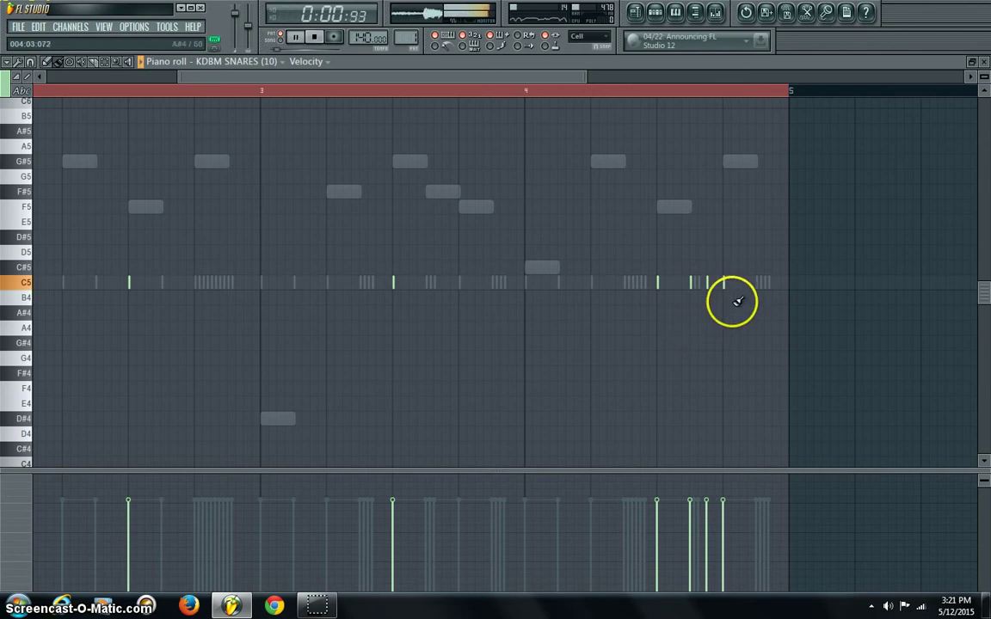
Step: Add a three-note C5 snare roll on the offbeat of beat 4 in bar 4 and delete the two snares at and just before beat 4
click(757, 285)
click(762, 284)
click(765, 285)
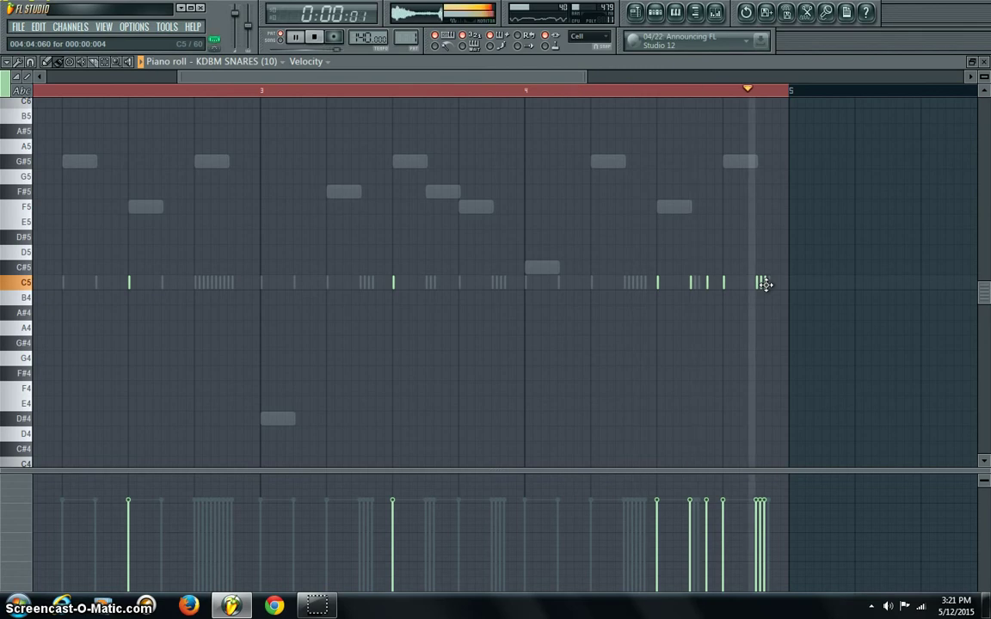
right_click(708, 283)
right_click(726, 283)
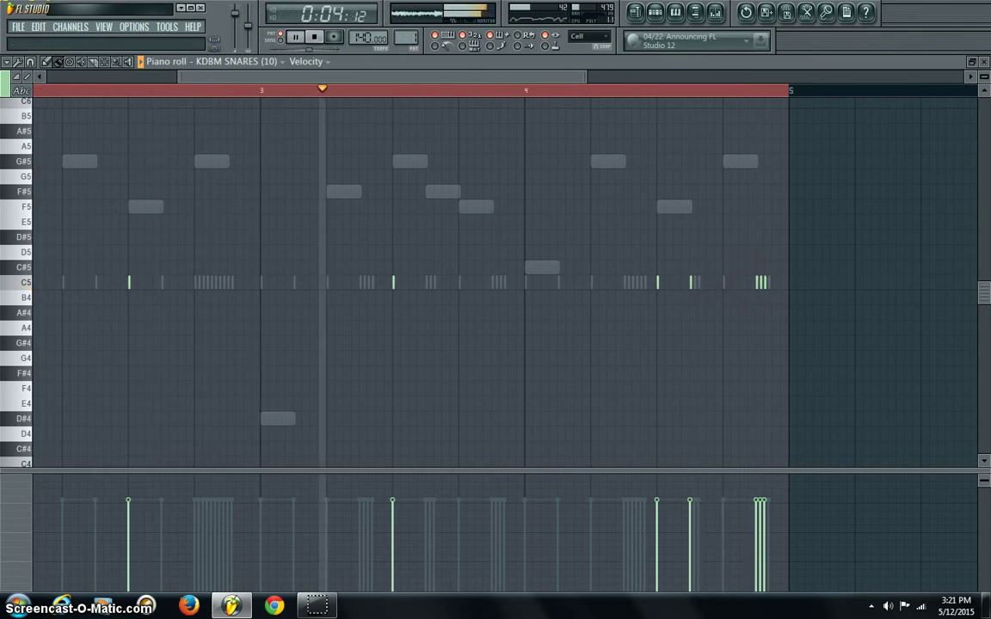
click(7, 62)
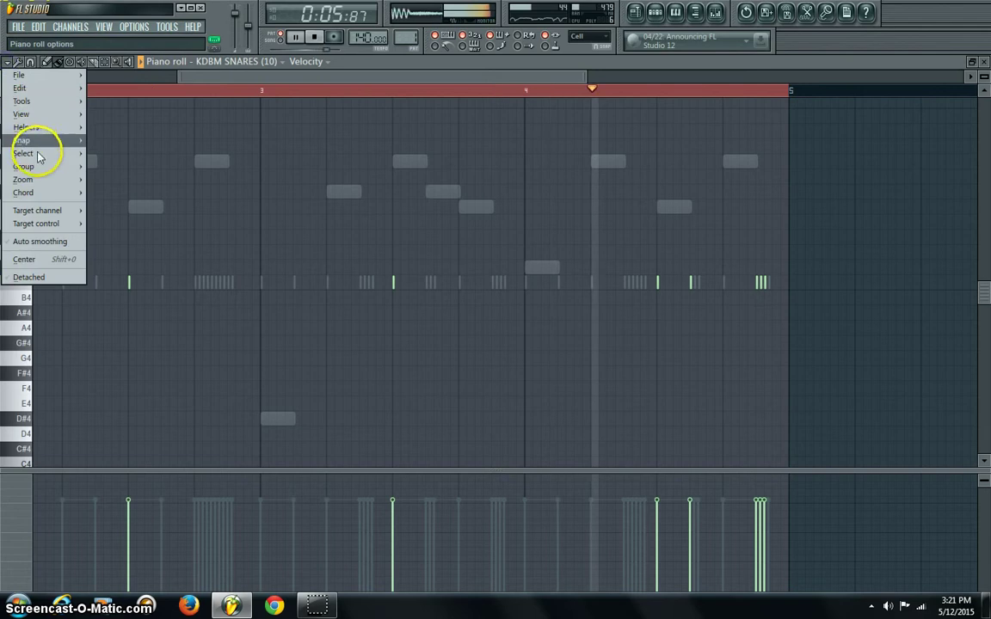
mouse_move(69, 153)
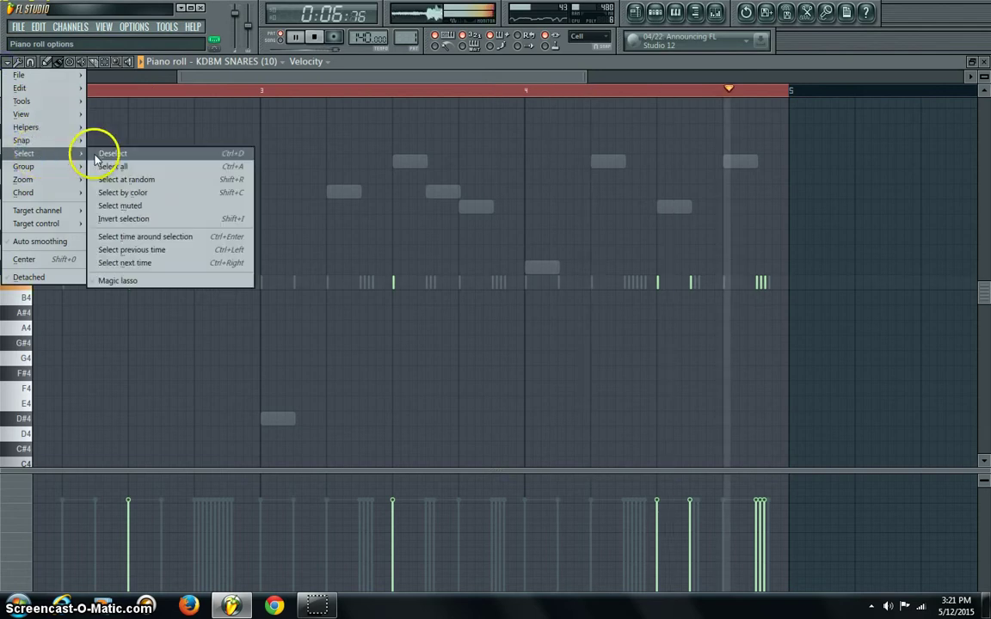
click(256, 80)
Step: Stop playback and open the 808 The Colloseum channel in the piano roll at bar 1
click(657, 15)
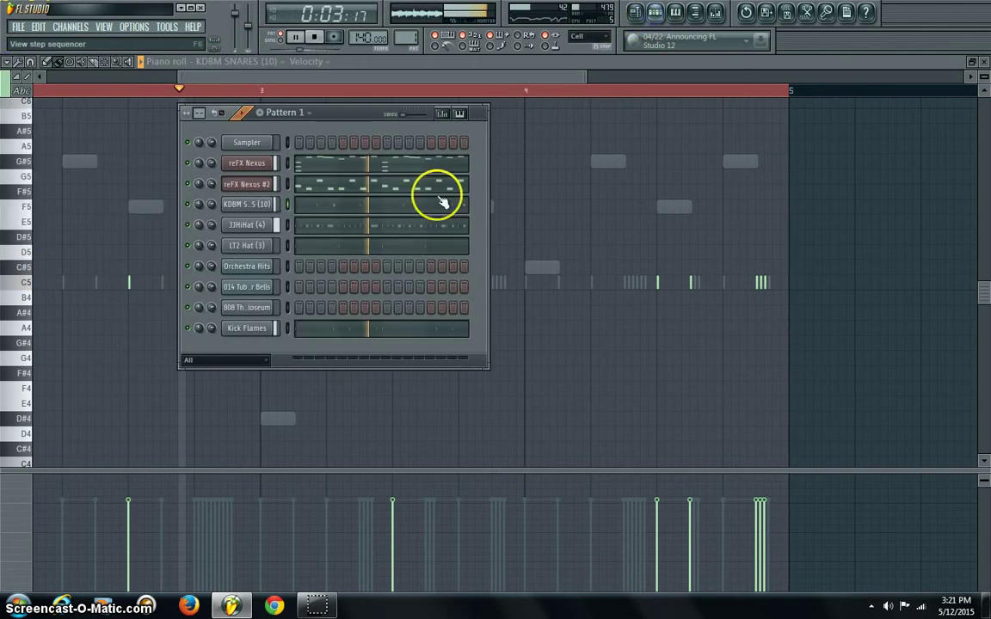
key(space)
click(242, 312)
click(280, 308)
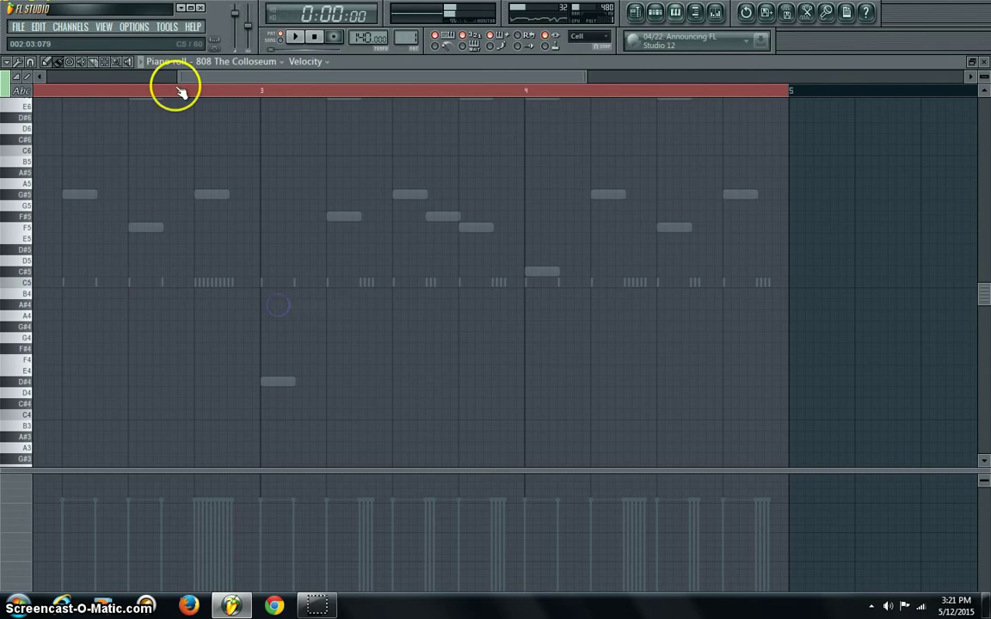
drag(238, 83, 95, 81)
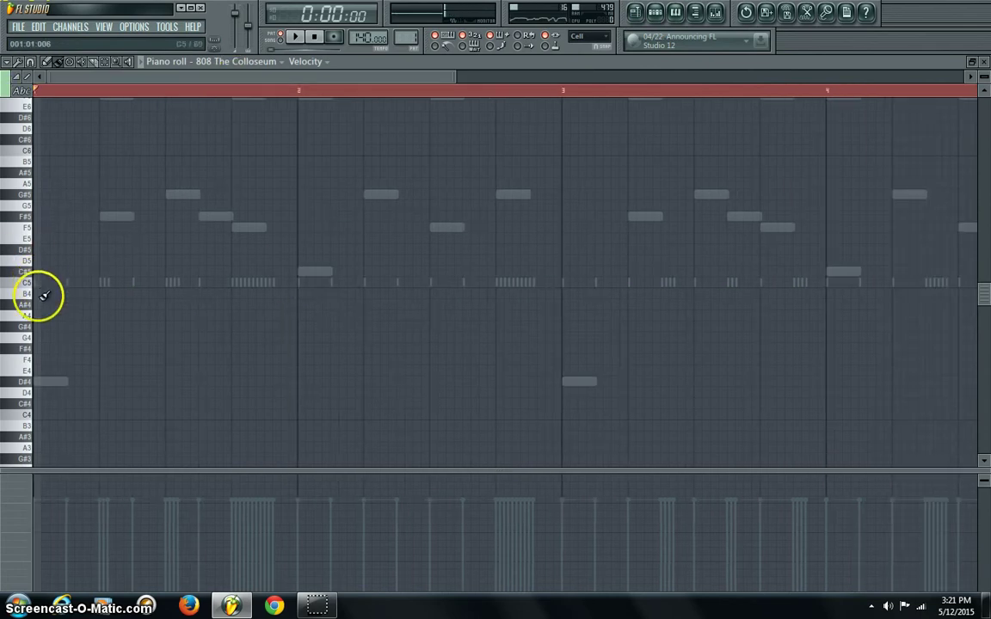
Step: Add C5 808 notes on beat 1 and the offbeat of beat 4 in bar 1, and a single one on beat 2 of bar 2
click(45, 294)
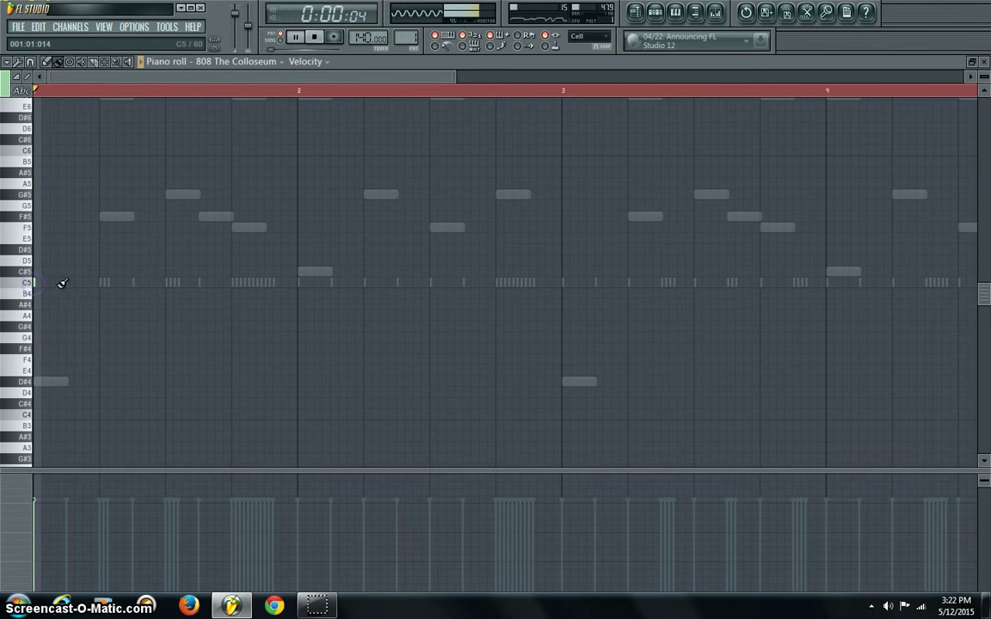
drag(62, 283, 267, 289)
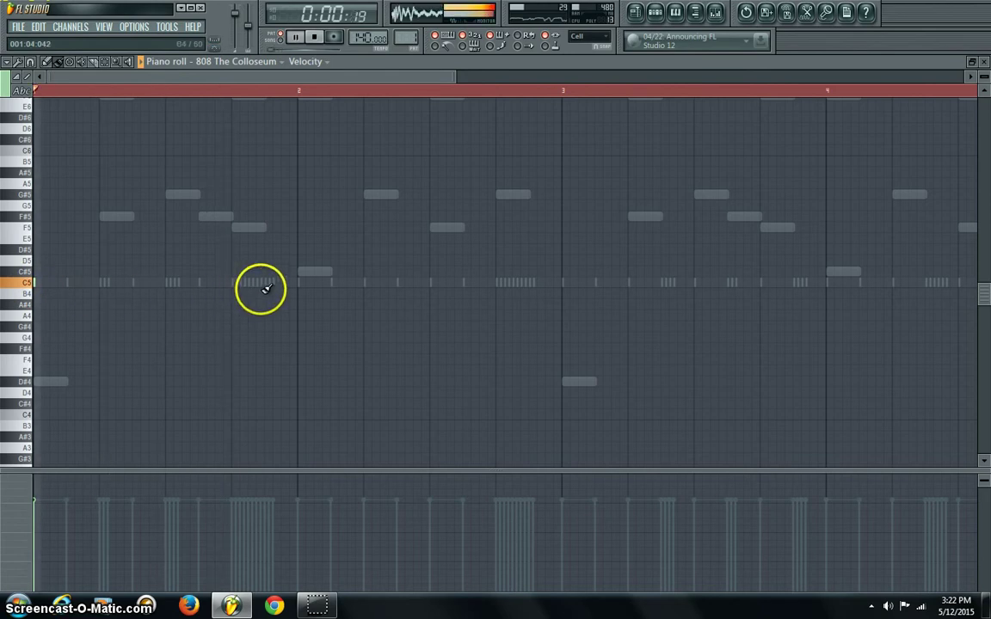
click(265, 285)
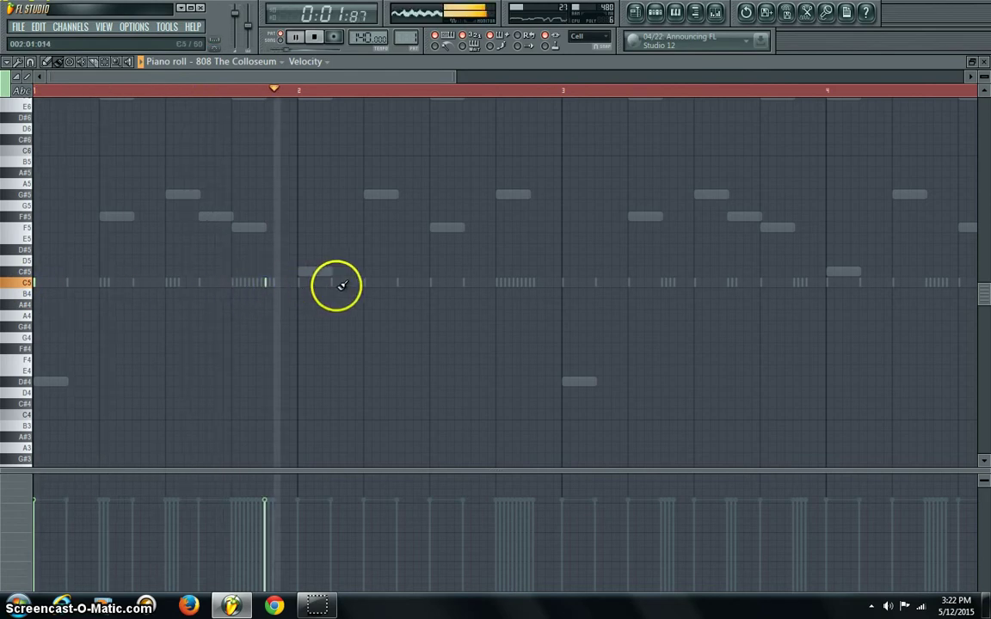
drag(342, 286, 364, 283)
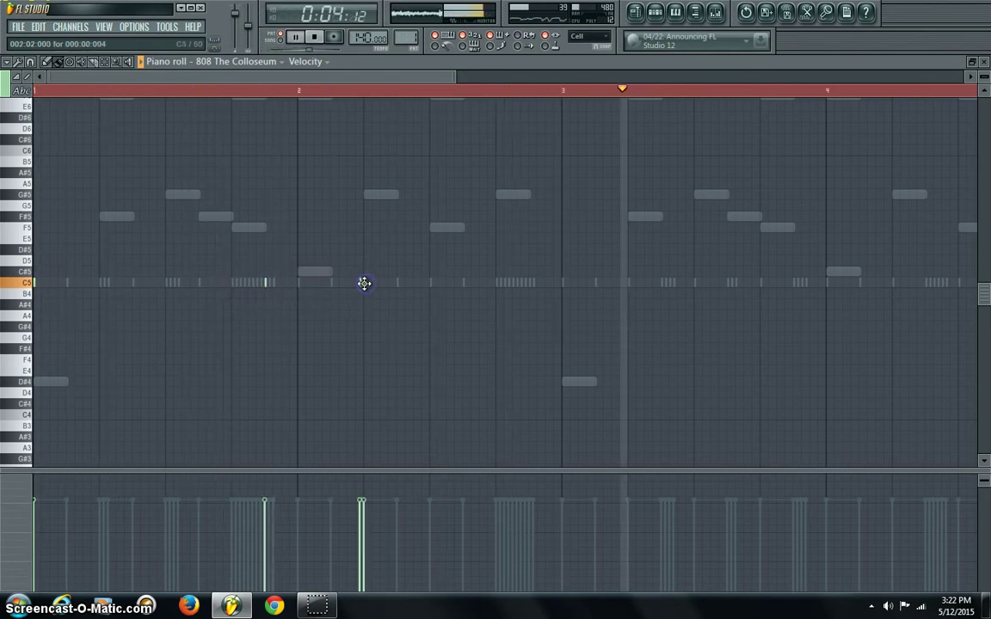
key(space)
right_click(360, 282)
Step: Set the snap to Main and add an F5 808 on the offbeat of beat 4 in bar 2 and a C5 808 on bar 3
click(13, 62)
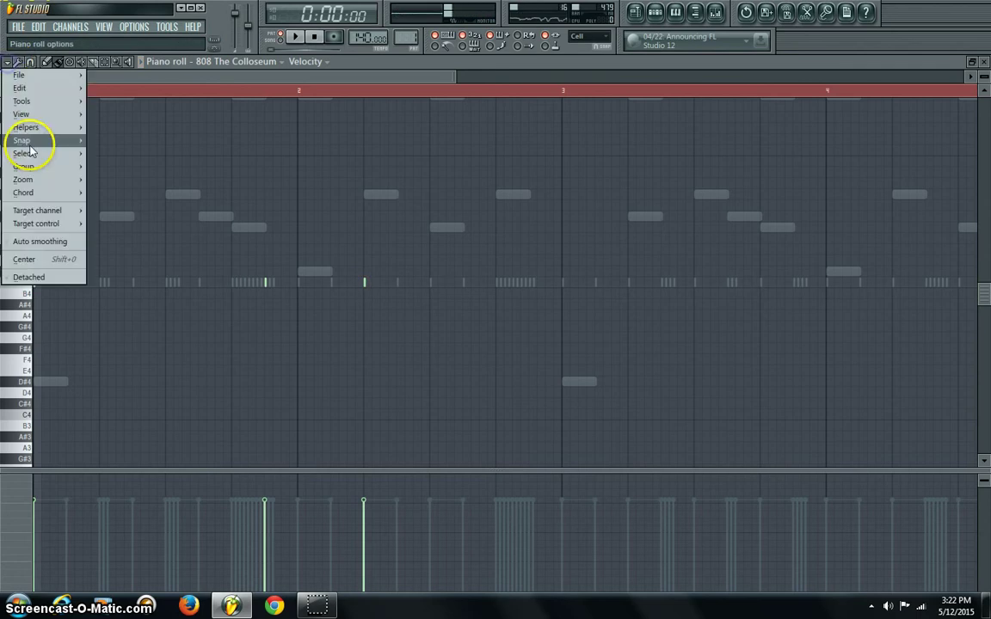
mouse_move(67, 157)
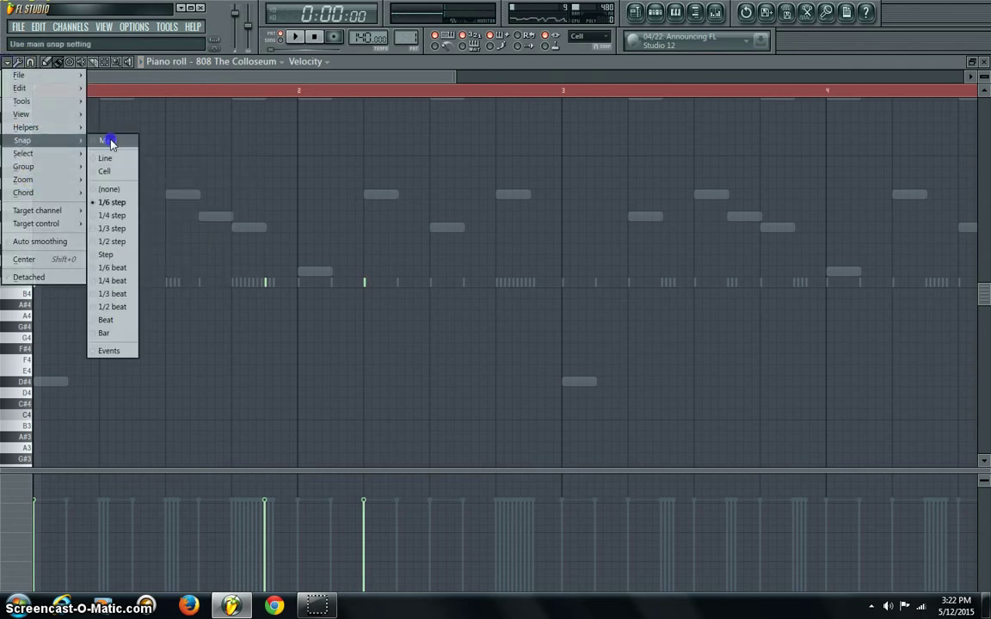
click(115, 140)
key(space)
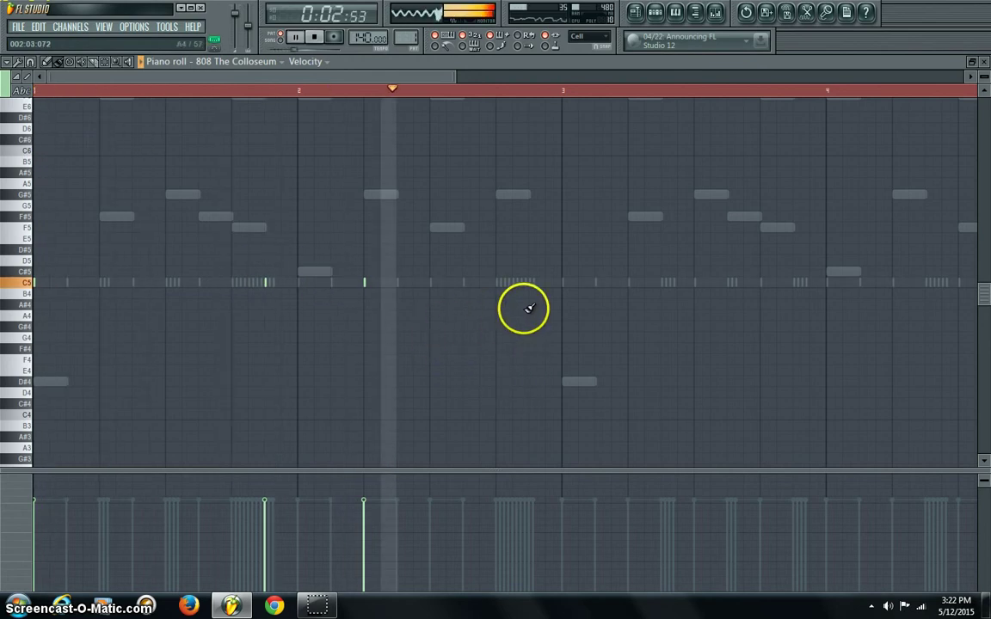
key(space)
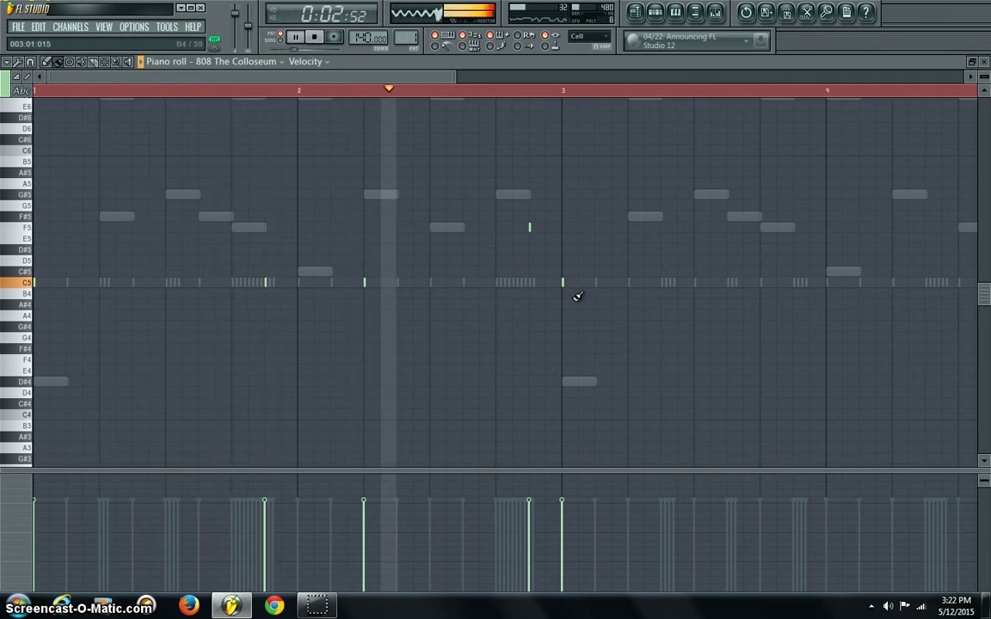
click(679, 289)
key(space)
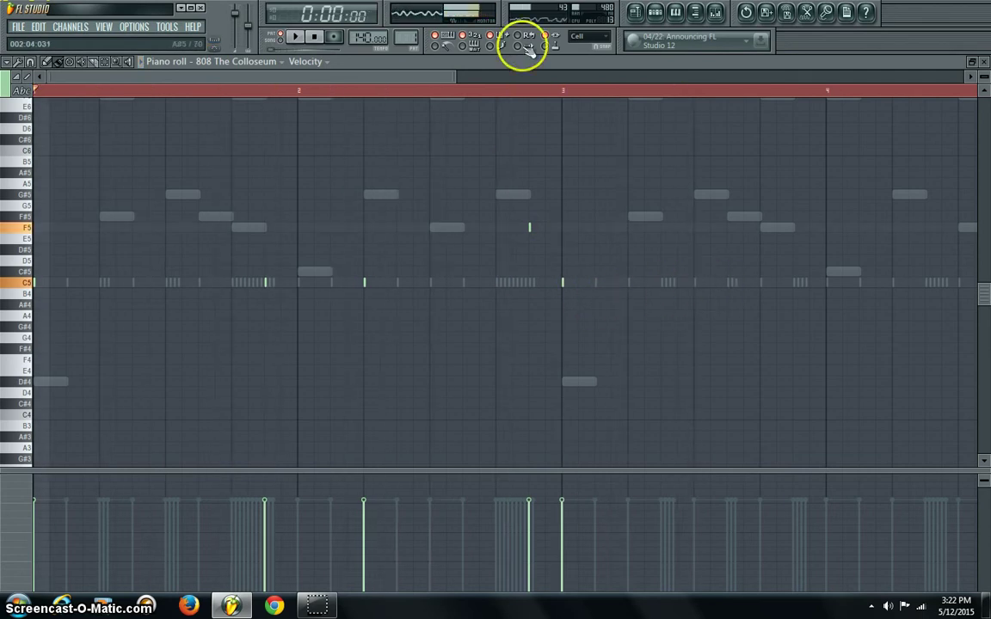
Step: Reopen the 808 The Colloseum notes in the piano roll and play the pattern
click(663, 16)
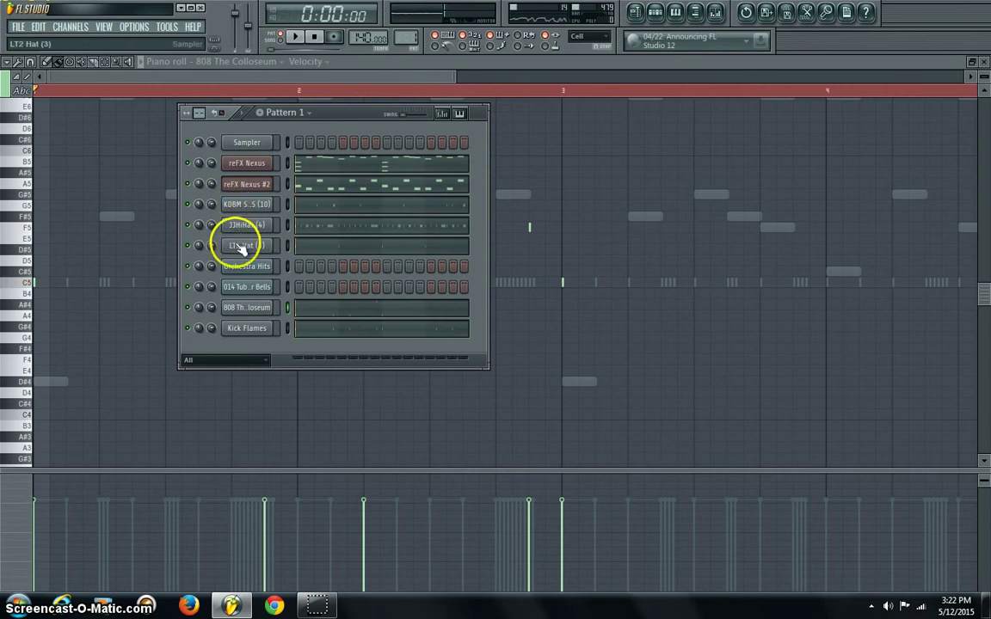
right_click(244, 312)
click(299, 370)
key(space)
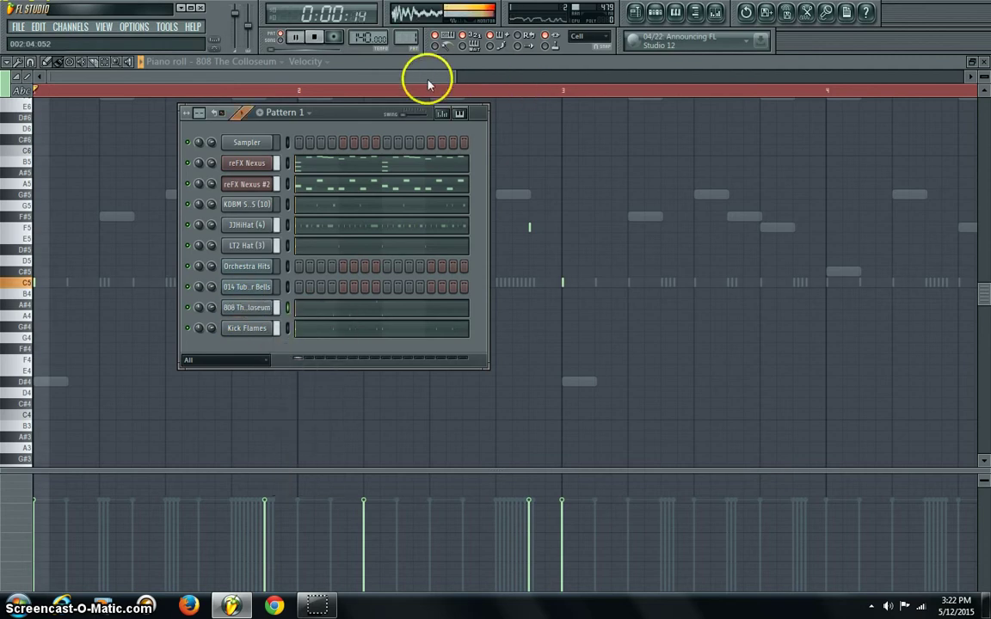
Step: Add a C5 808 on beat 2 of bar 4 and a G#5 808 on the offbeat of beat 4 in that bar
drag(429, 80, 434, 80)
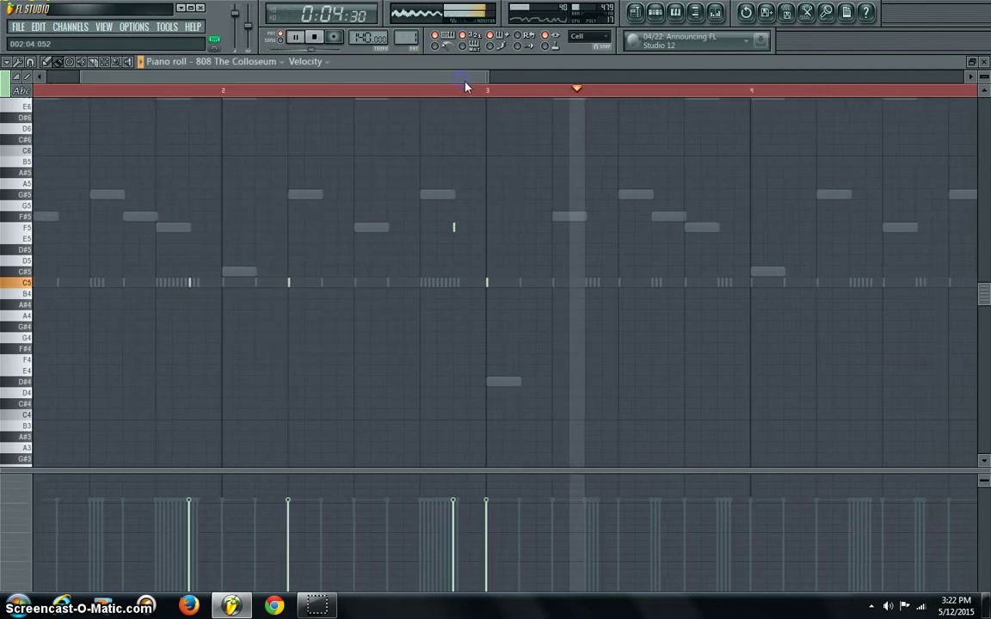
click(801, 282)
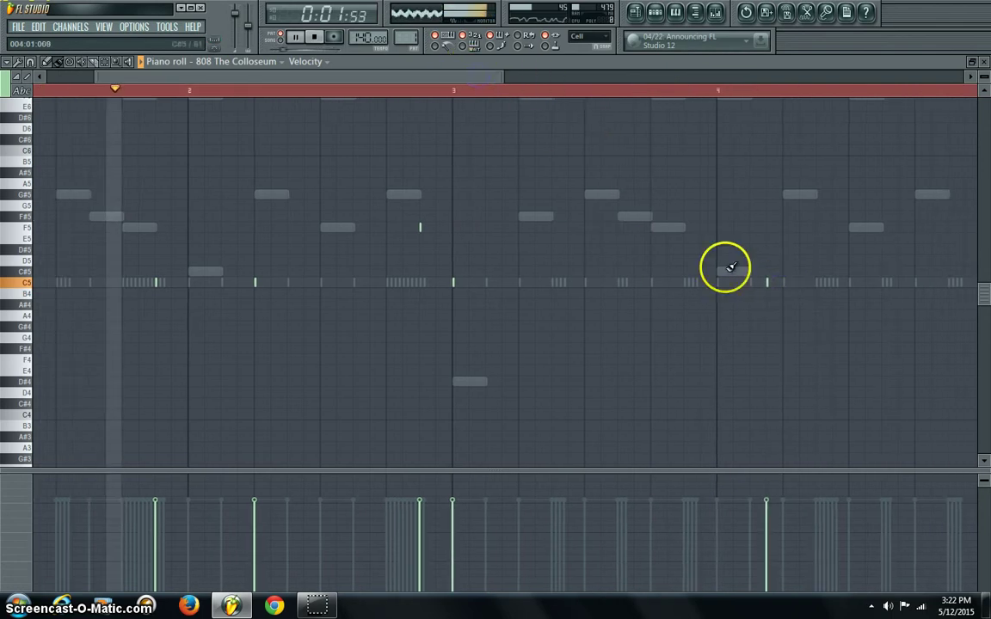
click(786, 282)
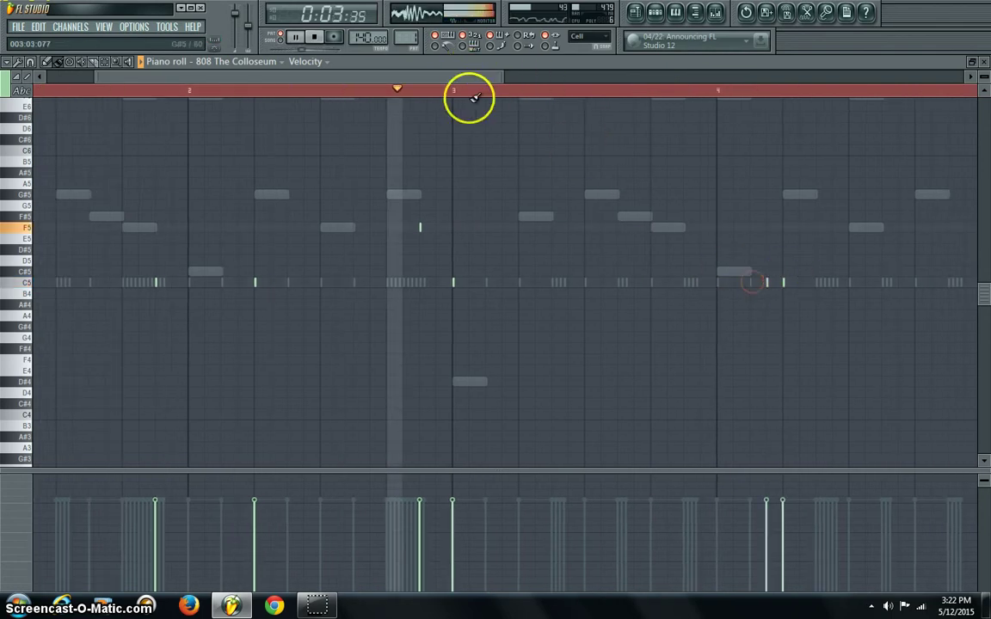
click(798, 195)
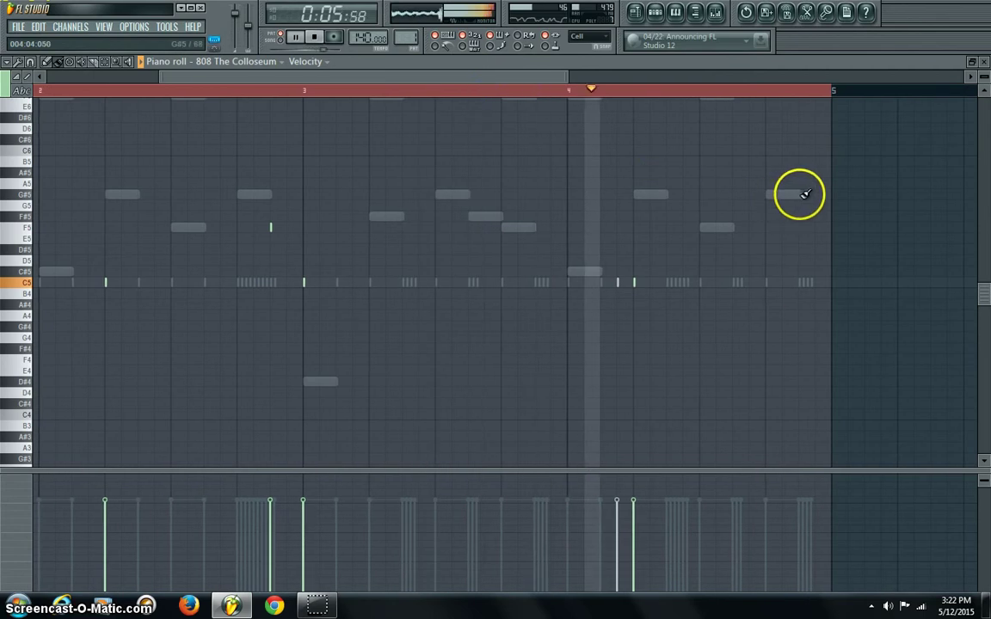
click(639, 267)
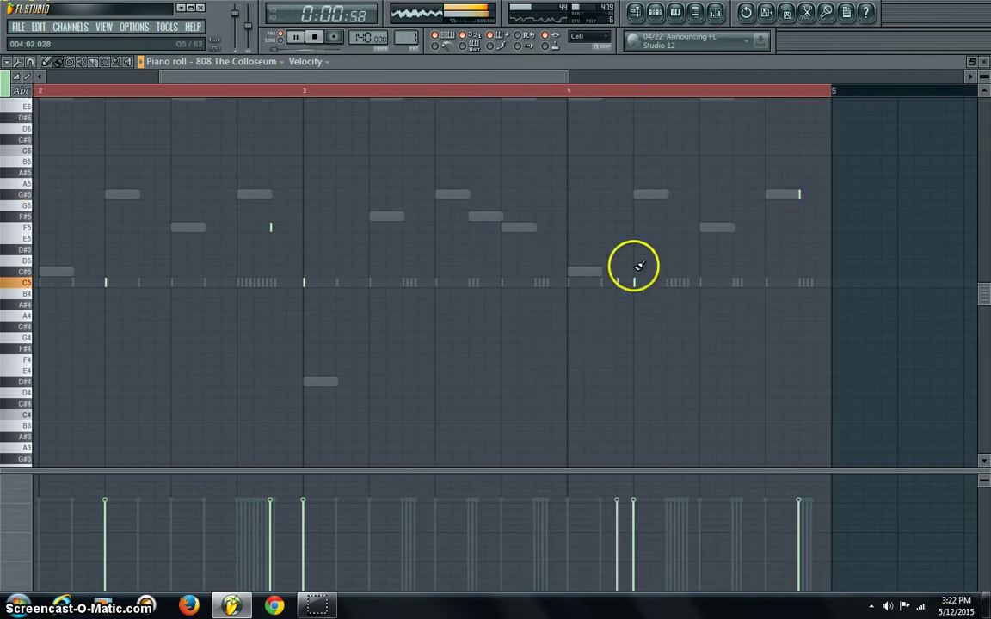
Step: Adjust the channel volumes of reFX Nexus #2 and KDBM Snares (10)
click(636, 12)
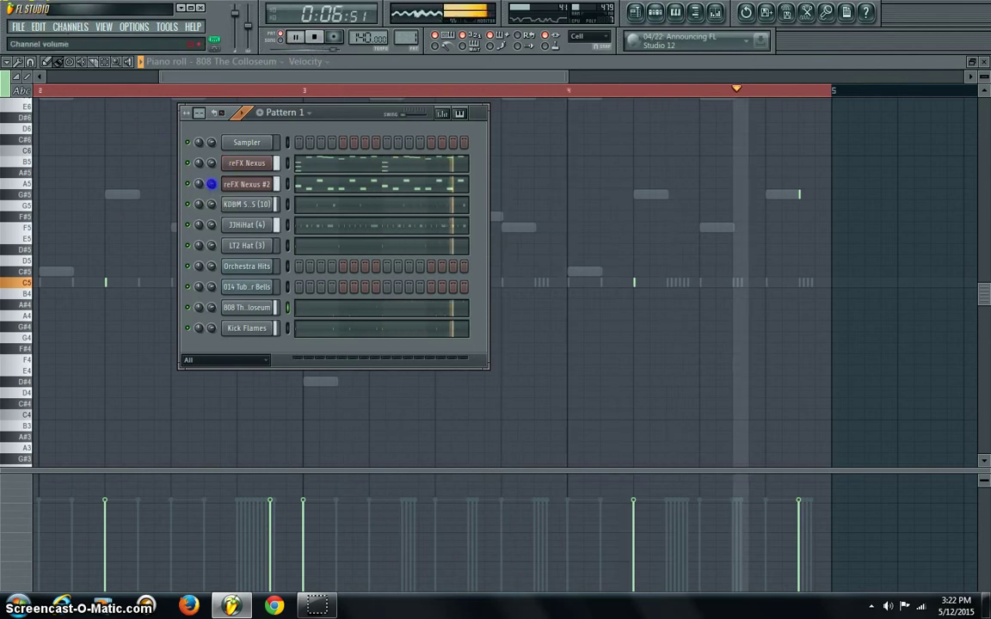
drag(211, 205, 211, 210)
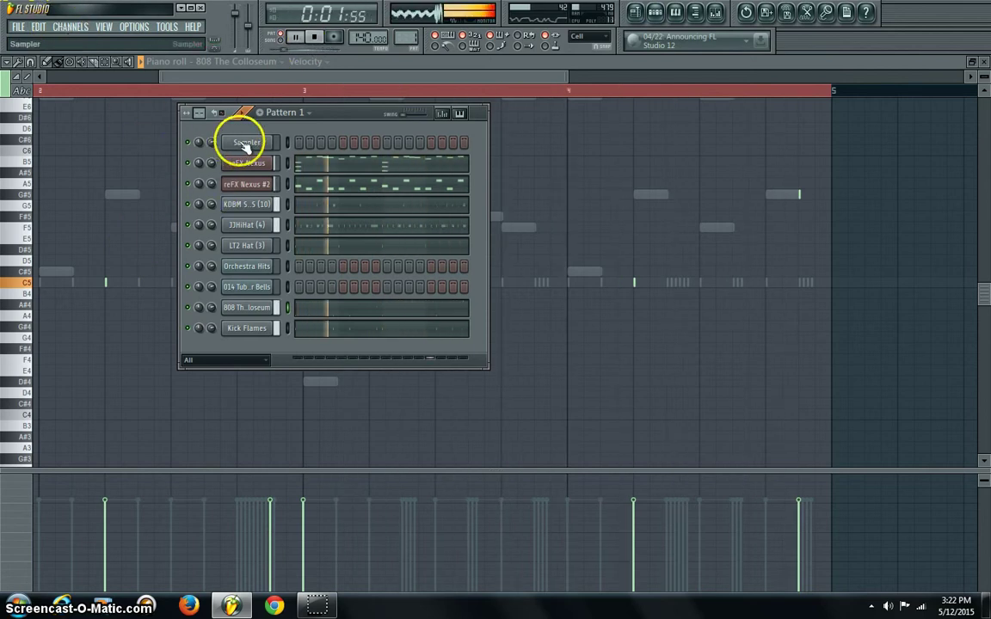
Step: Add a third Nexus channel with the 808 Mafia Piccolo preset and open it in the piano roll at bar 1
click(69, 27)
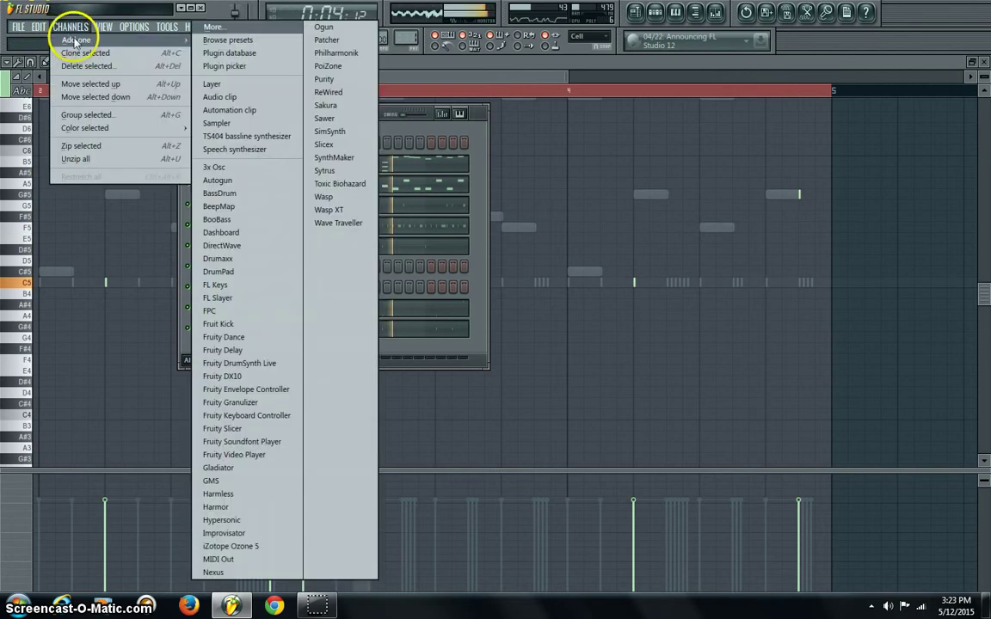
click(247, 572)
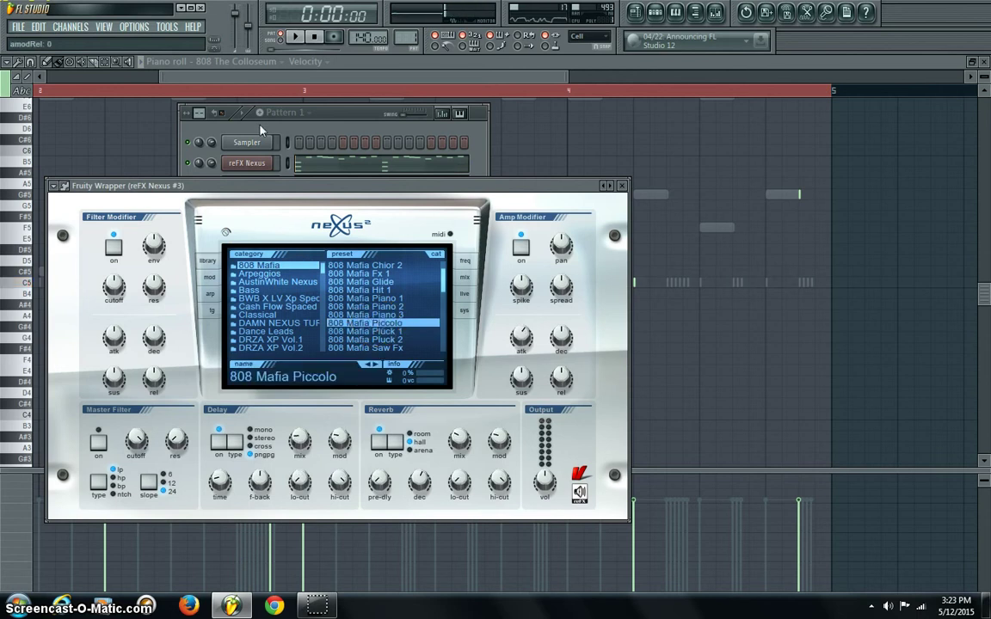
click(233, 111)
right_click(243, 353)
click(301, 349)
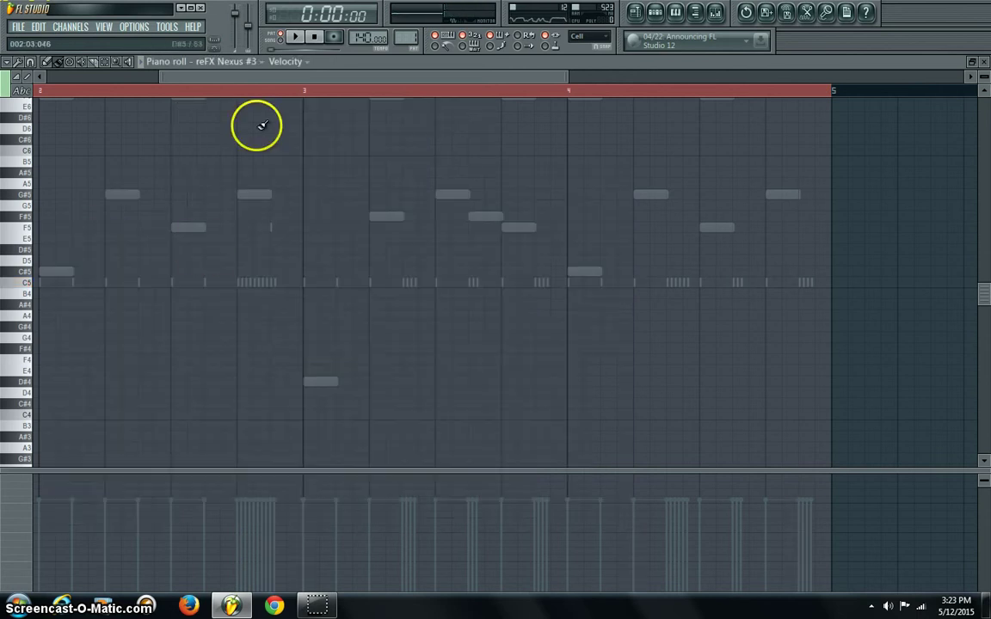
drag(329, 77, 101, 69)
Step: Place a Nexus note about half a beat long on the offbeat of beat 2 in bar 1, at G#5
key(space)
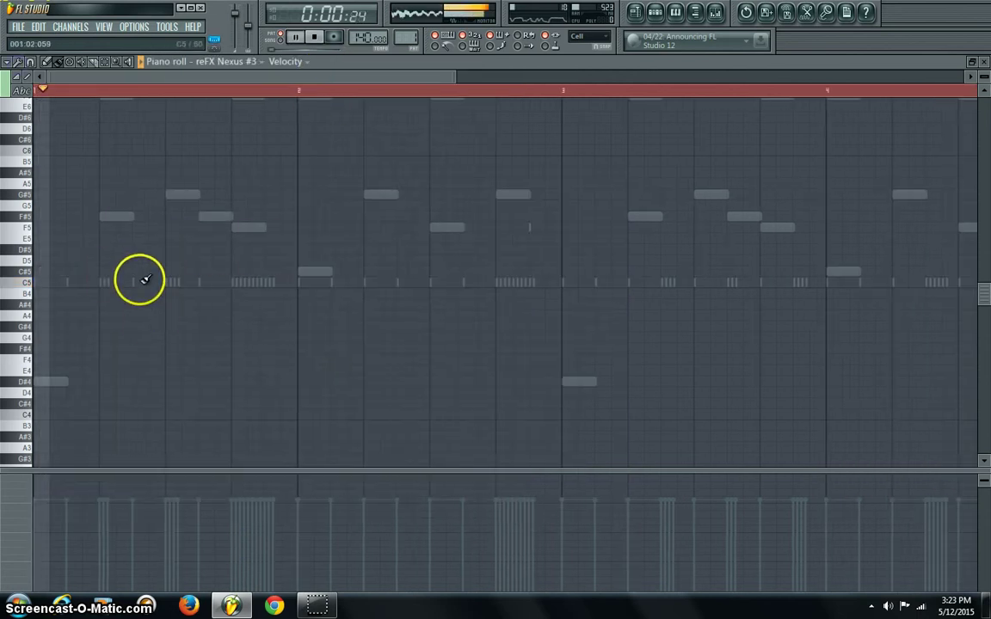
key(space)
click(134, 284)
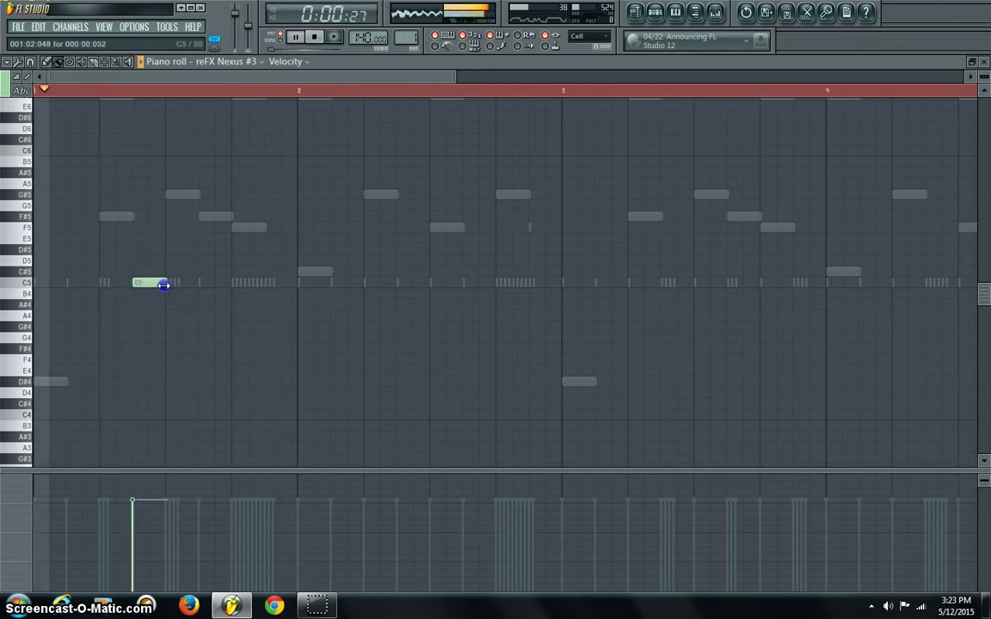
key(space)
key(space)
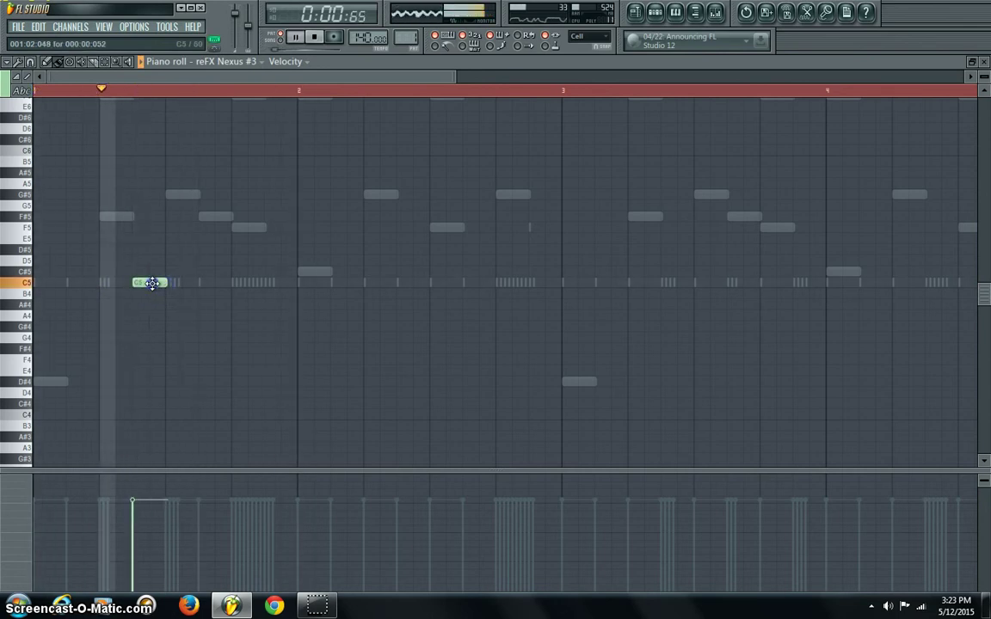
drag(152, 283, 151, 191)
key(space)
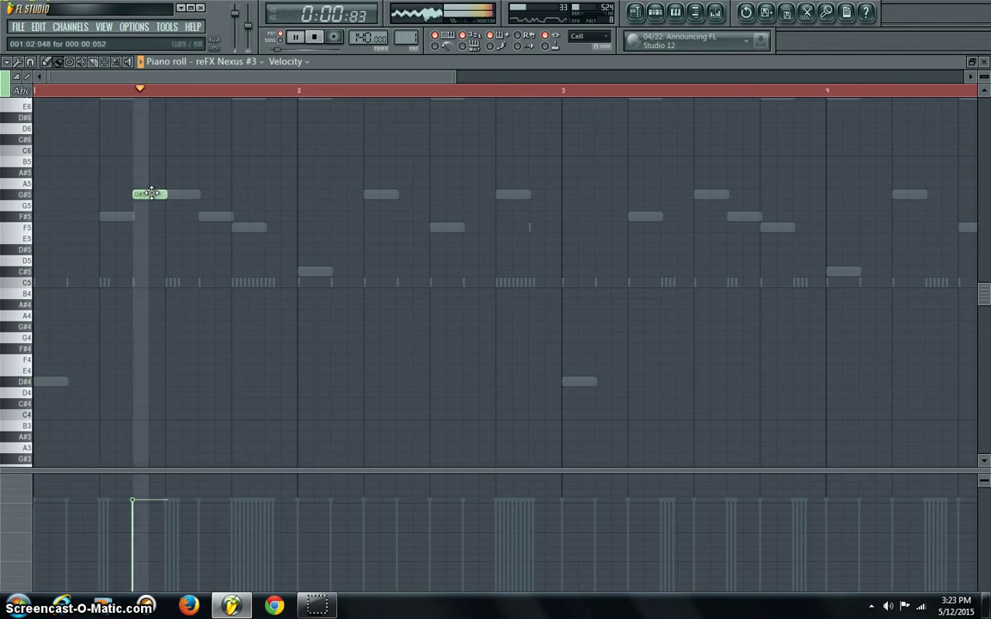
Step: Add notes about half a beat long at A#5 on beat 4 of bar 2 and at D#6 on beat 3 of bar 4
click(509, 192)
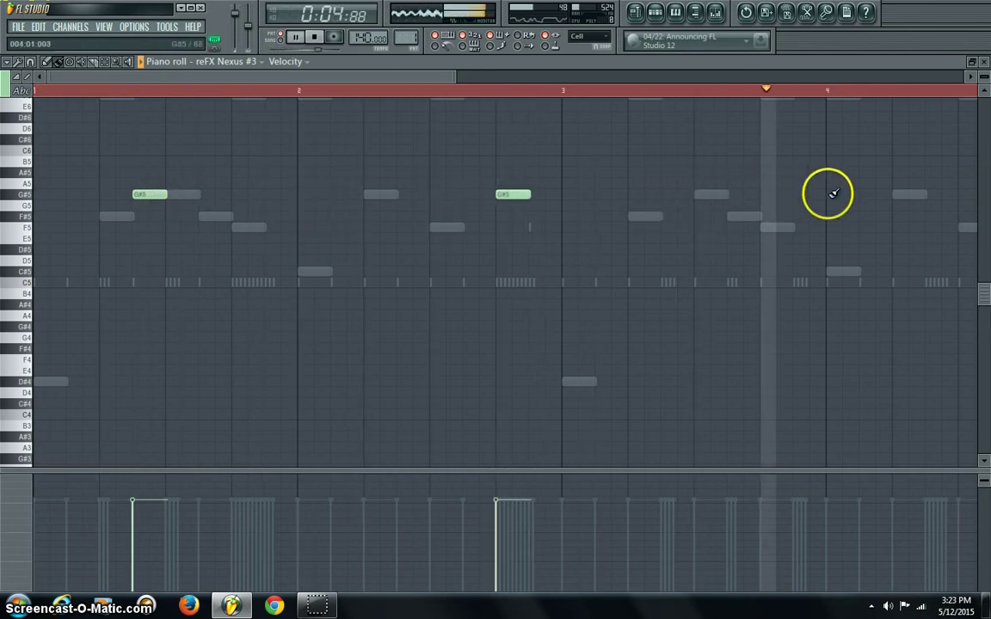
scroll(275, 317, up, 4)
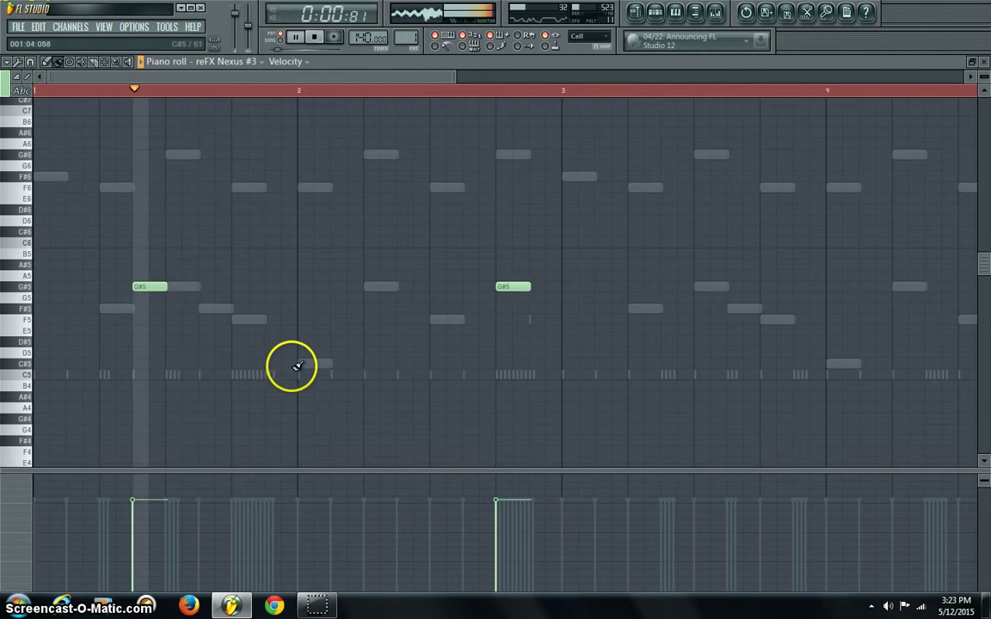
drag(504, 294, 503, 270)
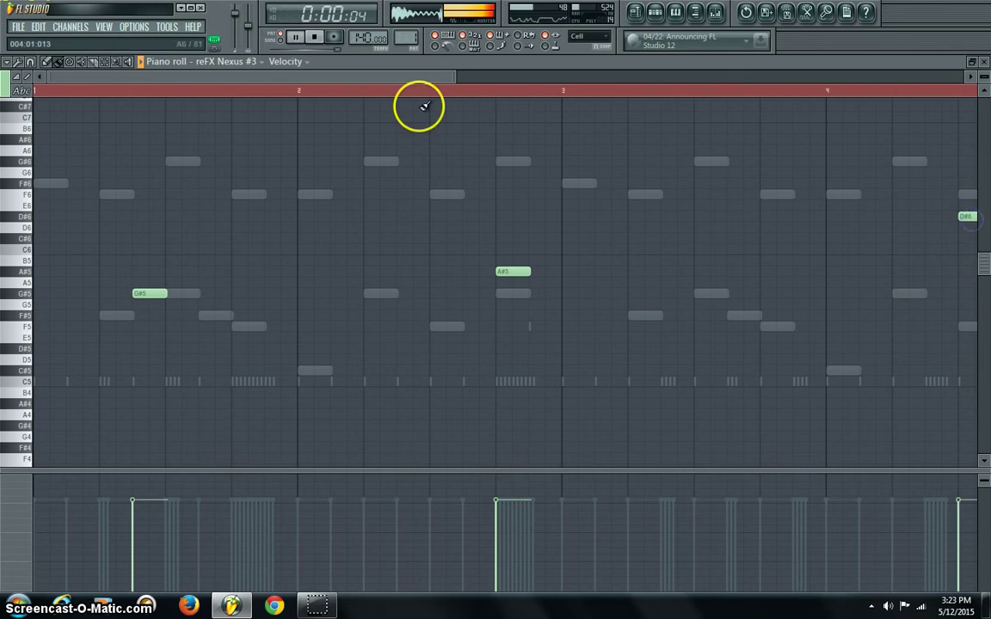
Step: Move the bar 4 note in the third Nexus channel to C#6 on beat 4
drag(255, 79, 372, 83)
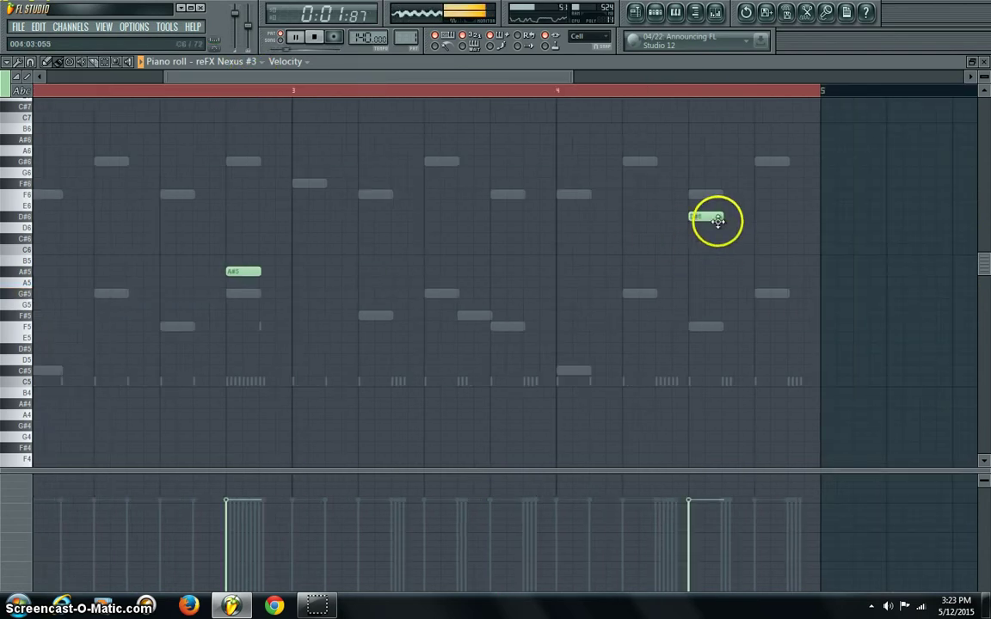
drag(718, 221, 774, 244)
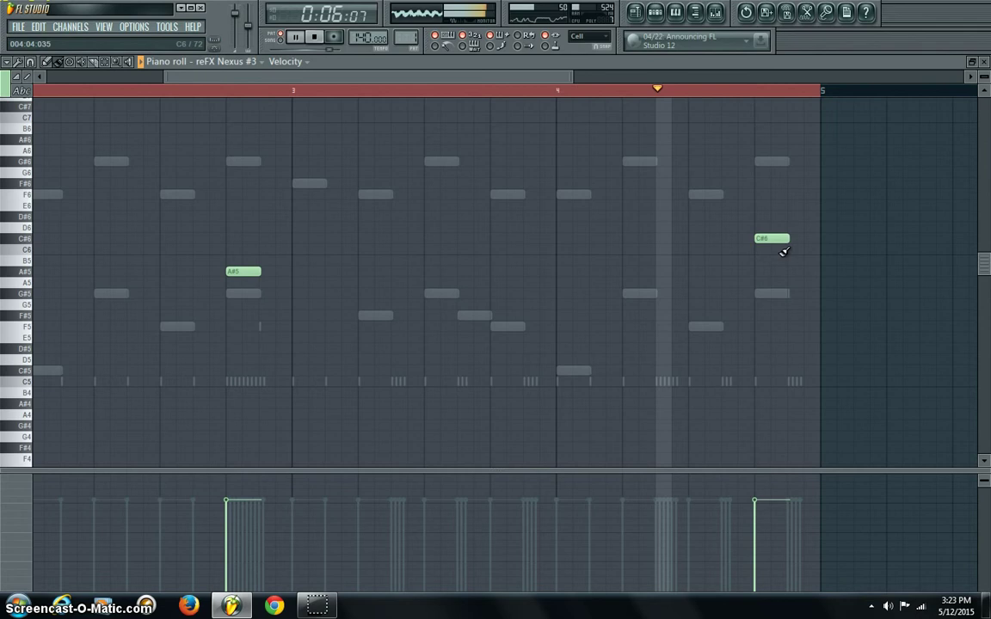
click(374, 51)
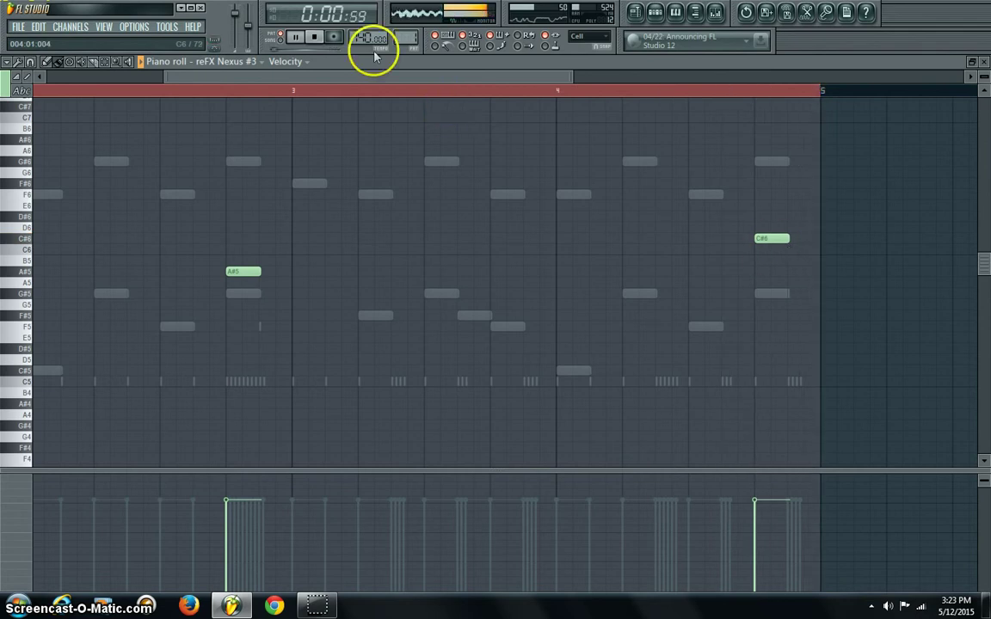
click(655, 12)
click(489, 89)
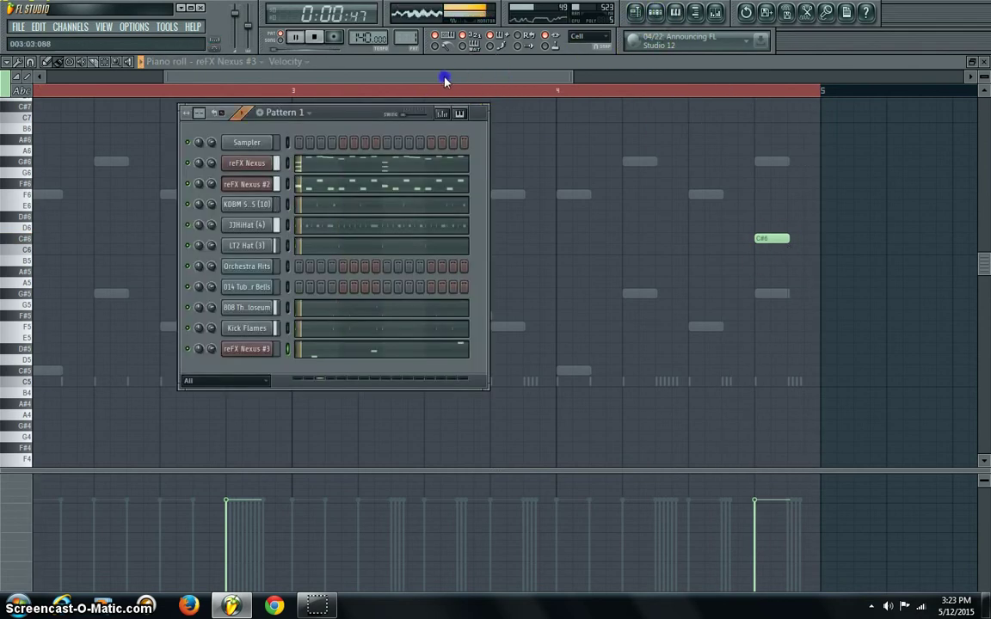
Step: Add a note about half a beat long on beat 2 of bar 4 and set its pitch to C#6
drag(444, 79, 186, 77)
click(181, 317)
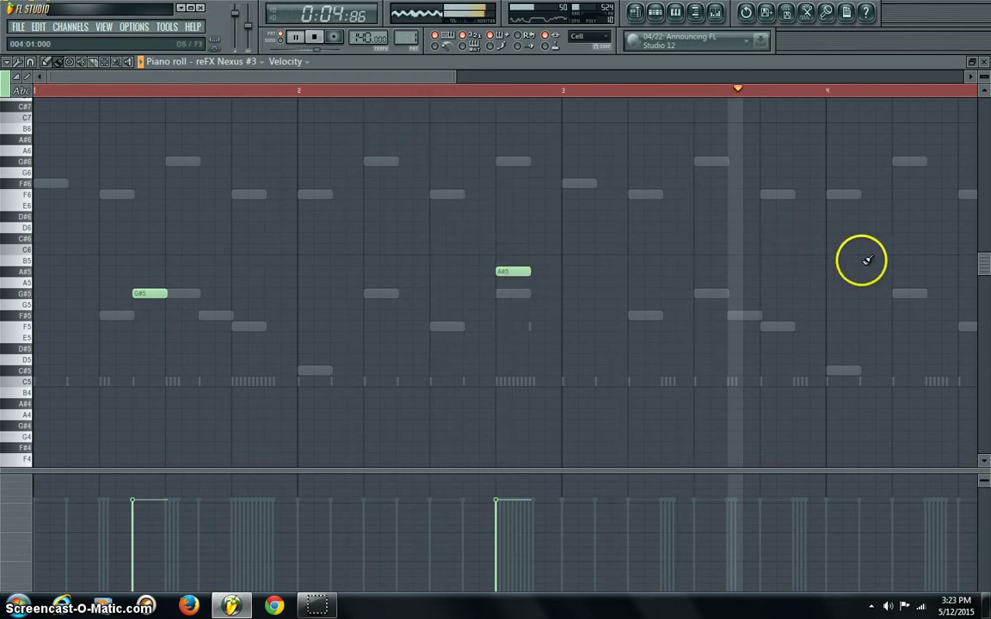
click(902, 249)
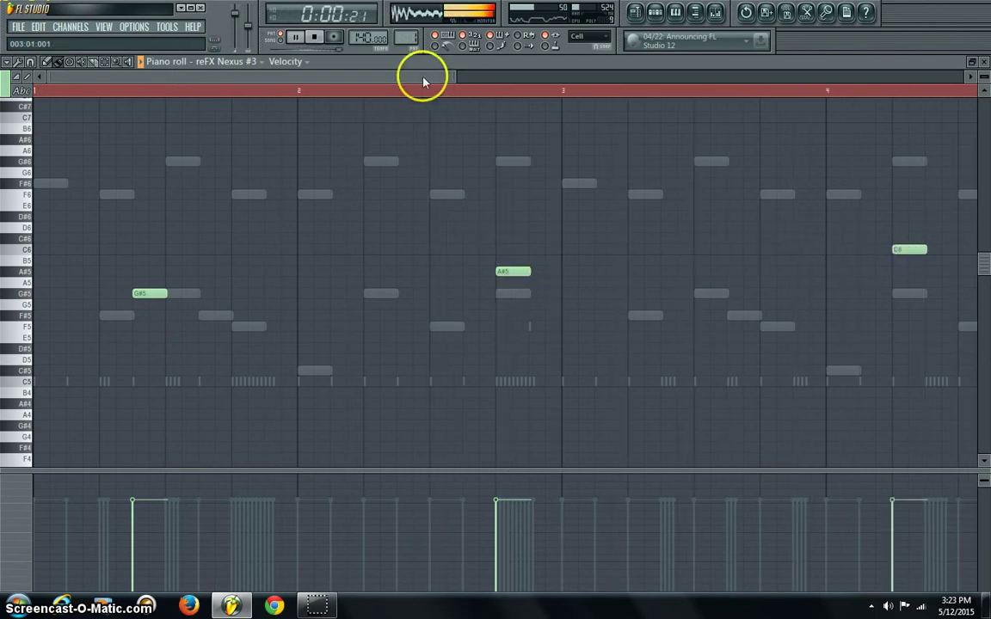
drag(426, 76, 532, 93)
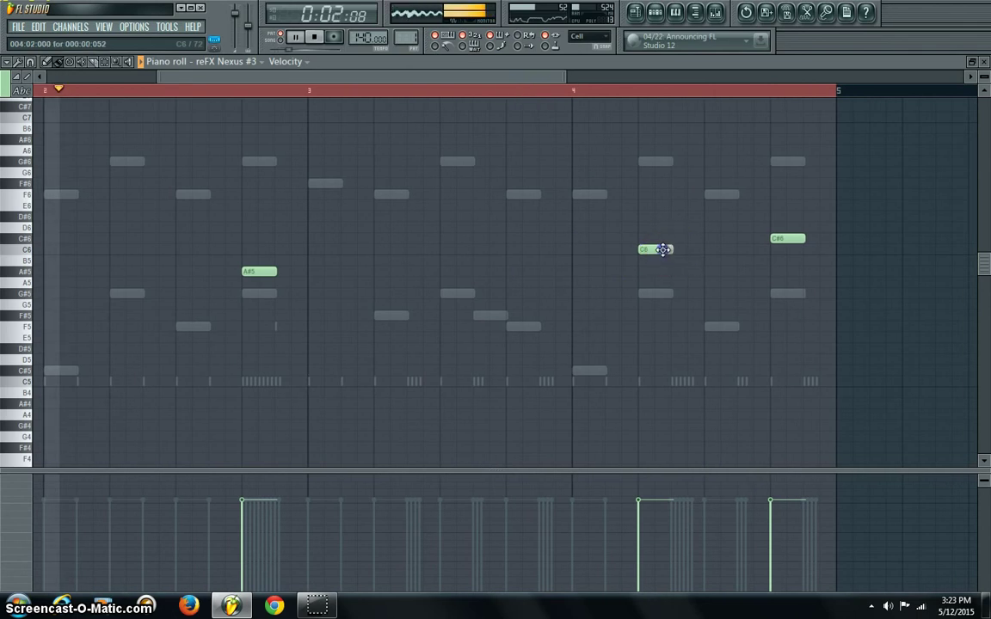
drag(663, 249, 662, 237)
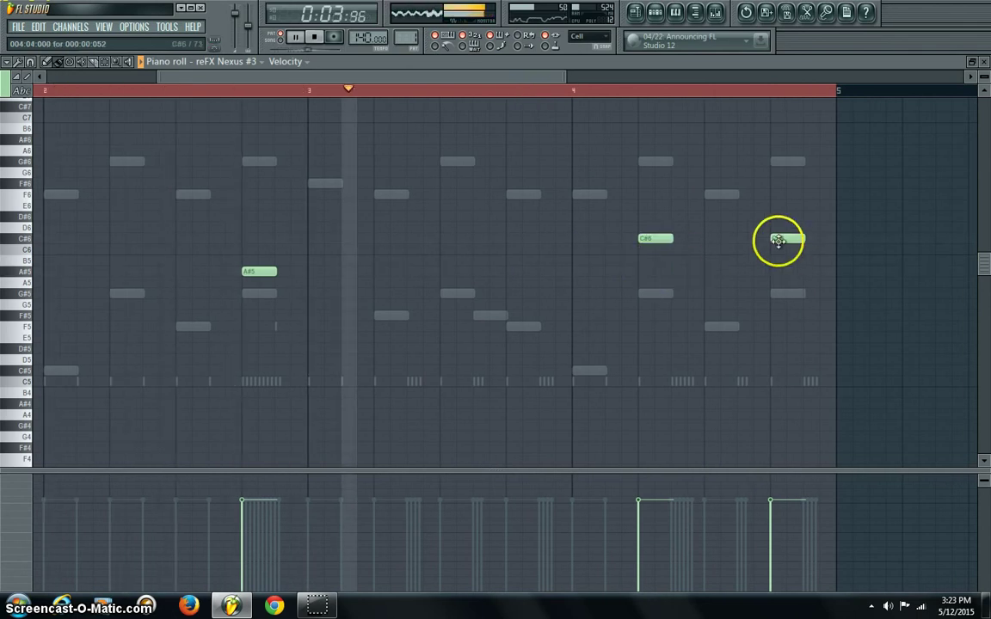
Step: Replace the C#6 note on beat 4 of bar 4 with one about half a beat long at A#5
right_click(779, 239)
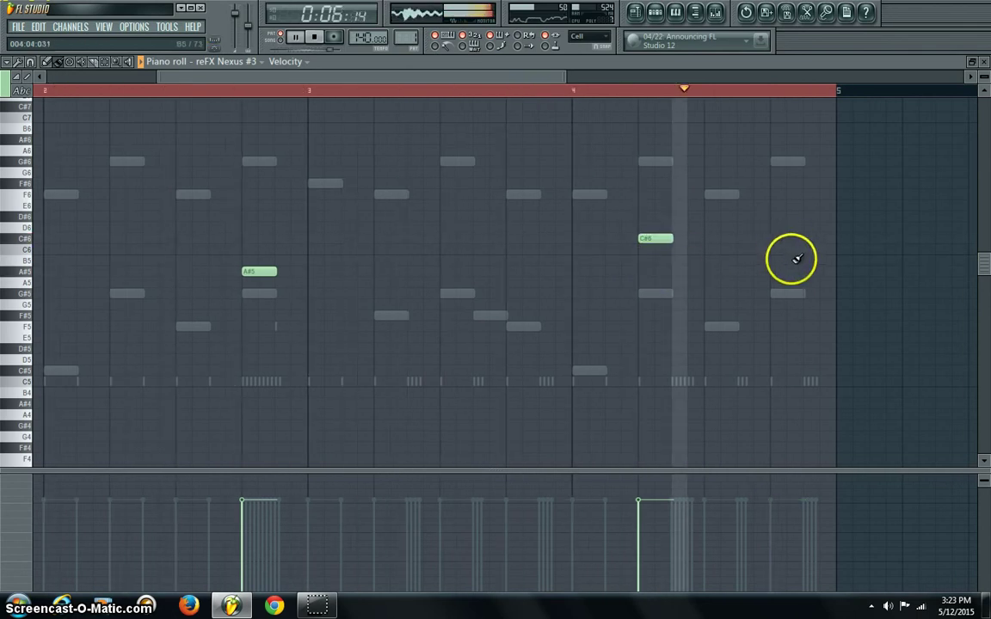
click(781, 261)
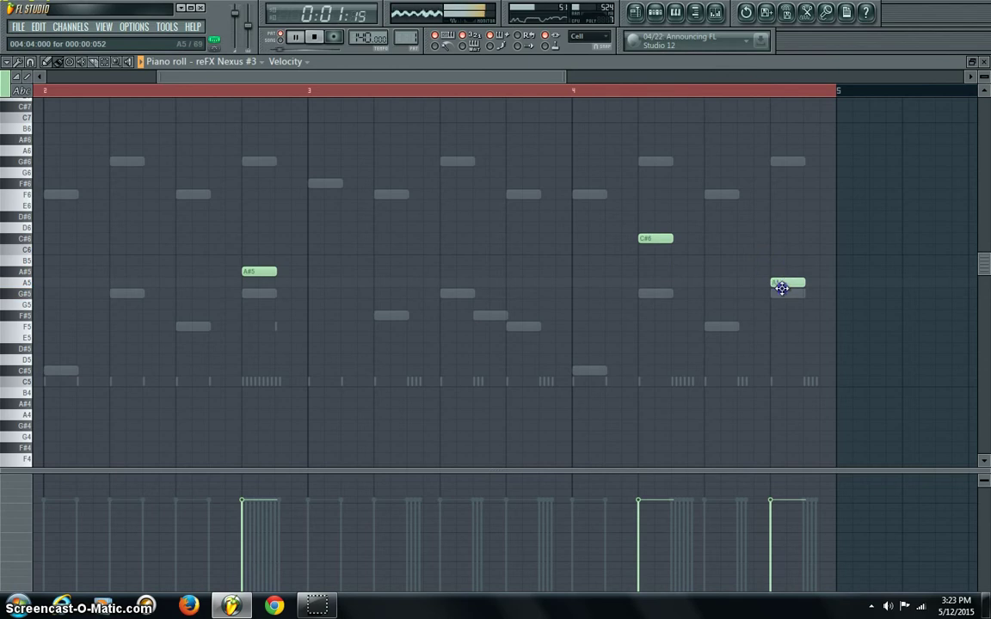
drag(783, 279, 779, 270)
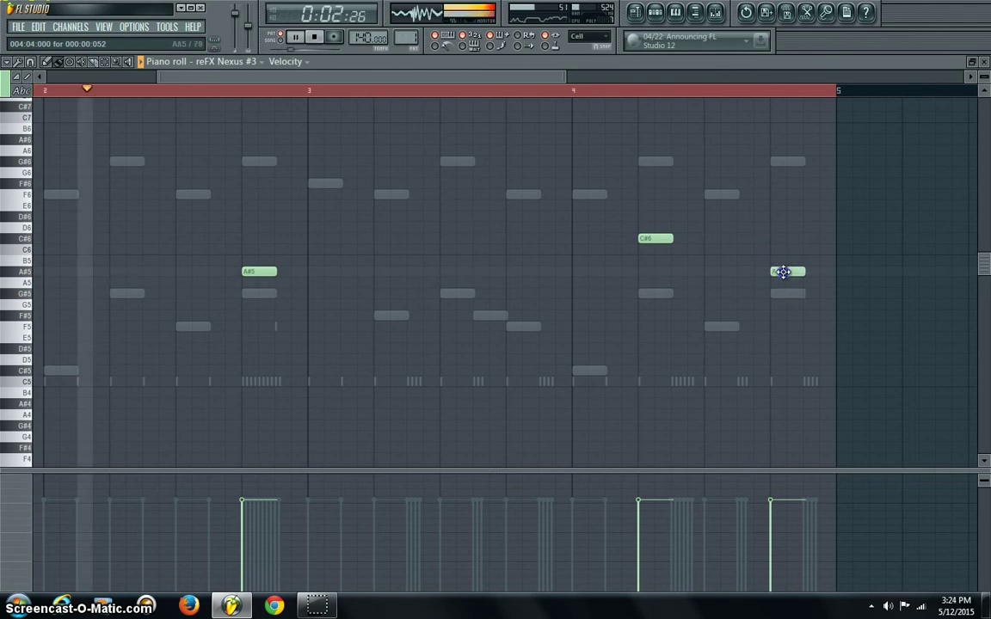
Step: Open the 014 Tubular Bells channel in the piano roll and place a C5 note about half a beat long on beat 4 of bar 2
click(655, 11)
click(69, 27)
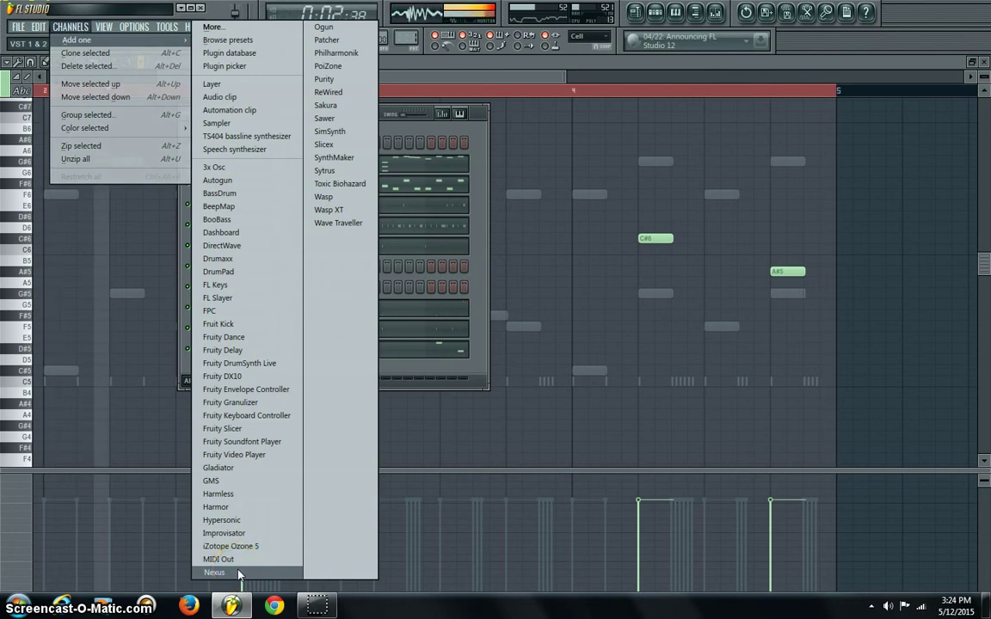
click(424, 366)
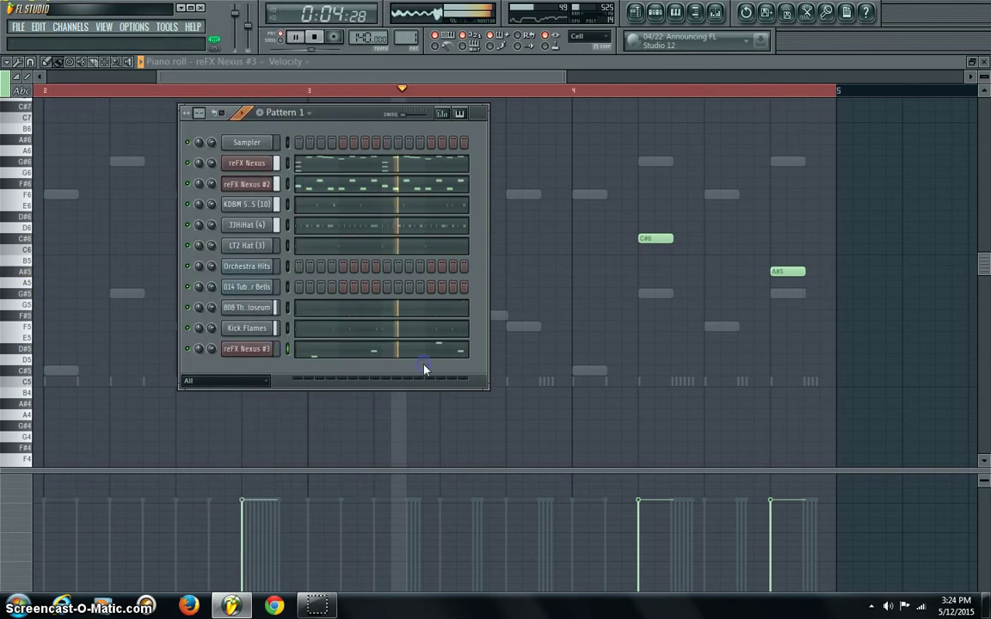
key(space)
right_click(250, 286)
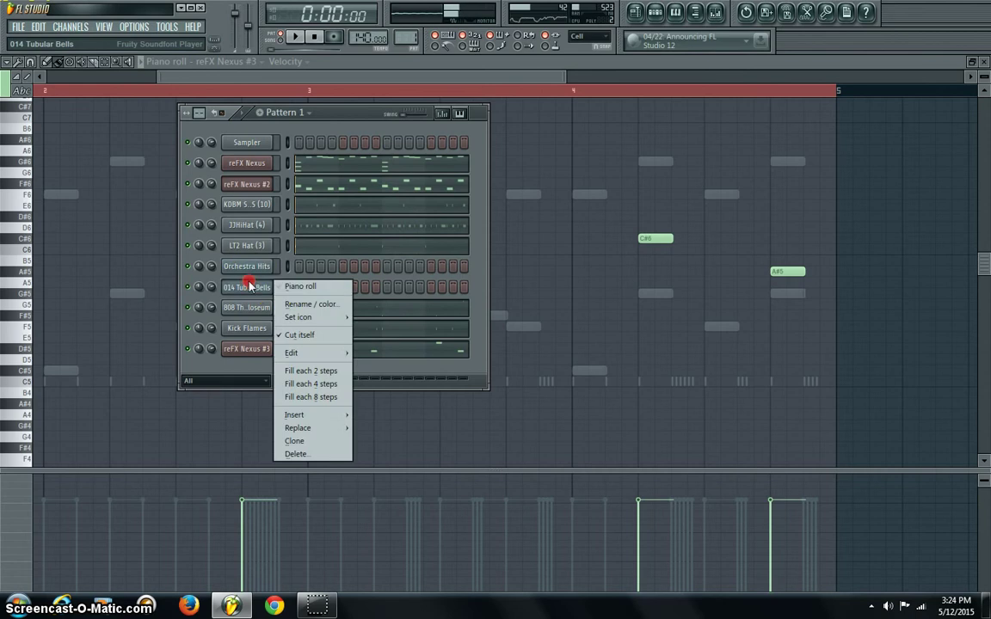
click(286, 287)
key(space)
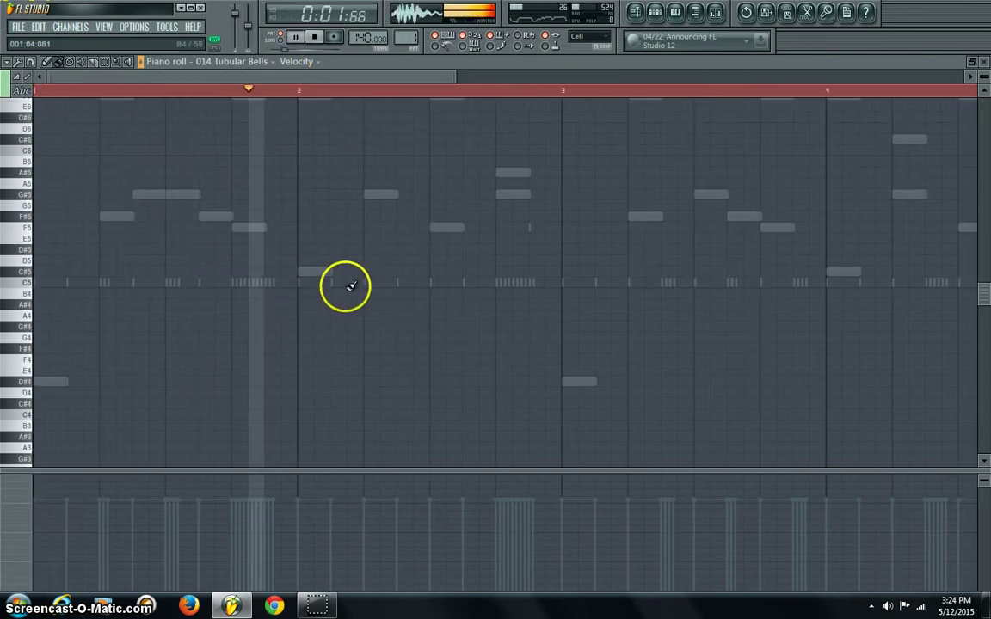
click(499, 284)
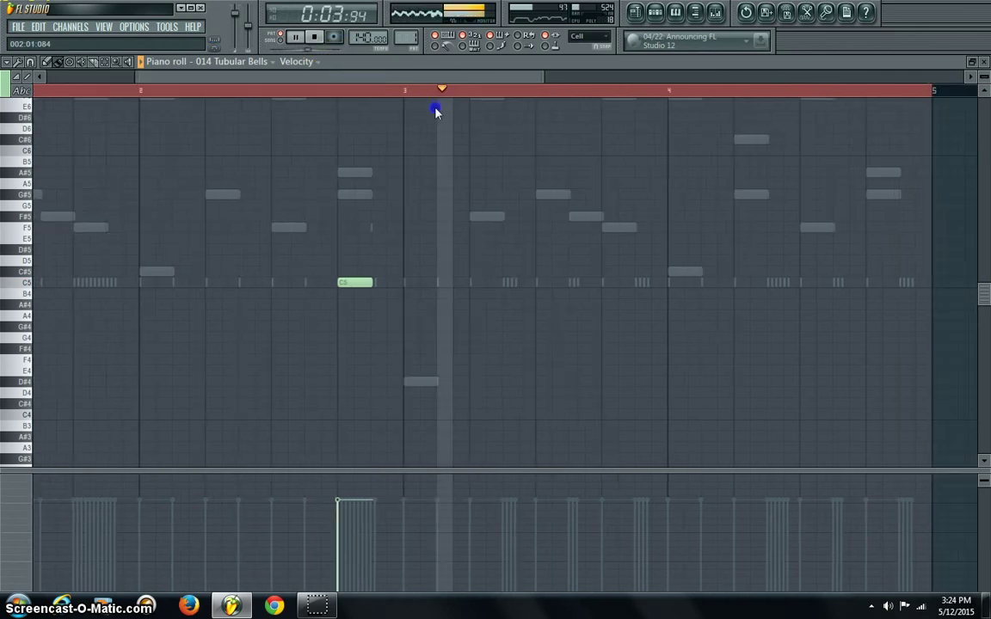
Step: Open the Orchestra Hits channel in the piano roll and place a D#4 note about half a beat long at the start of bar 1
click(657, 14)
key(space)
right_click(234, 264)
click(311, 267)
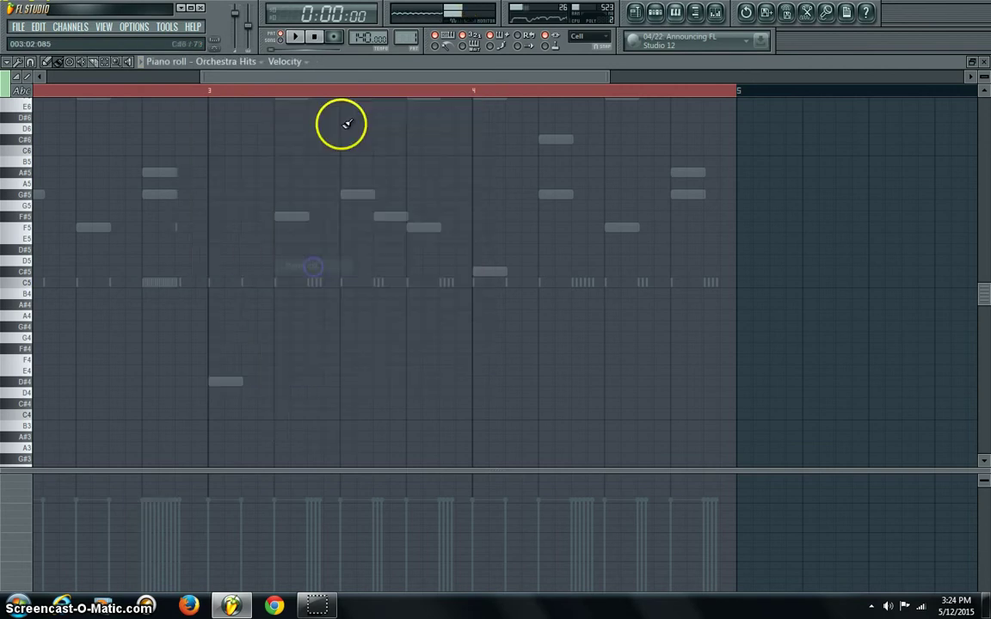
drag(350, 78, 185, 79)
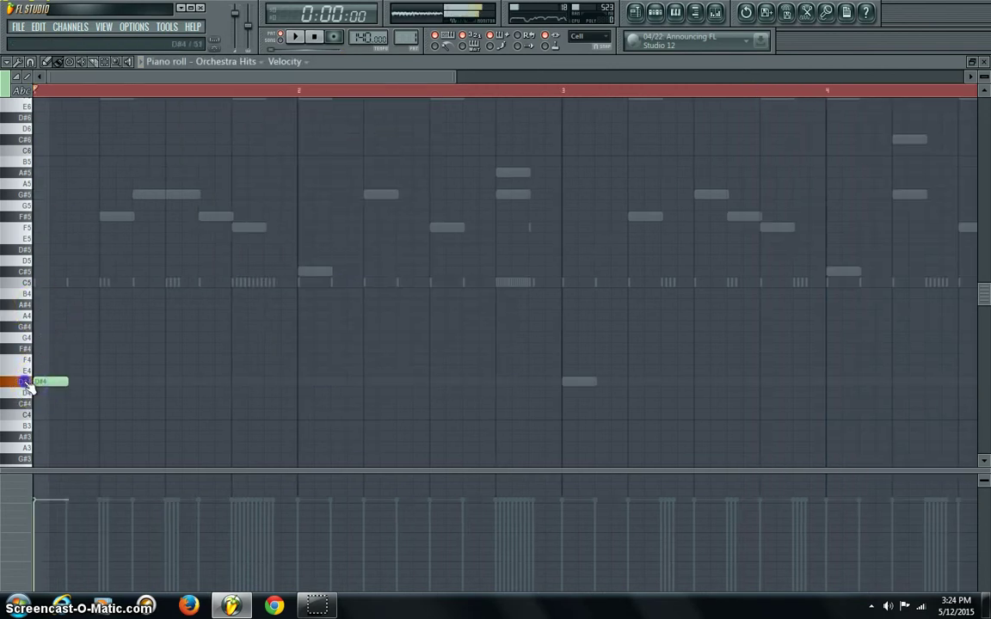
key(space)
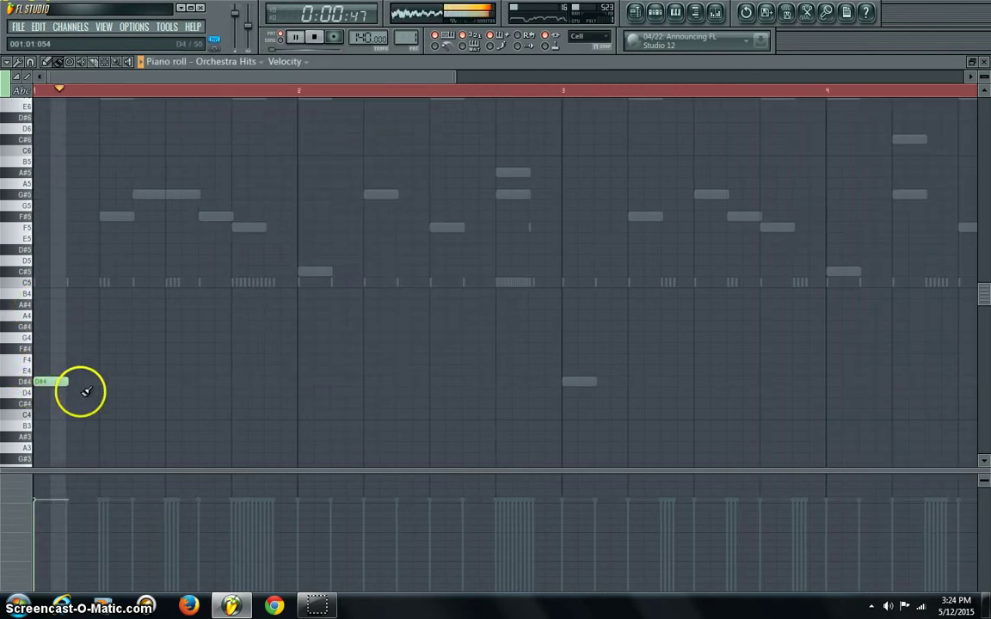
Step: Add D#4 orchestra hits on beat 2 of bar 2, beat 1 of bar 3 and beat 2 of bar 4
click(364, 381)
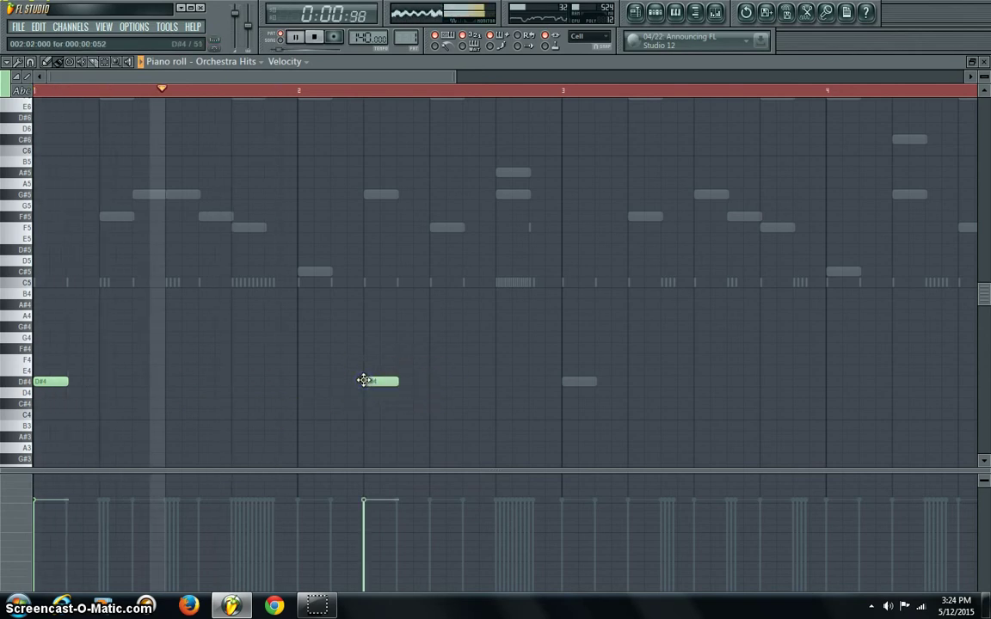
click(569, 380)
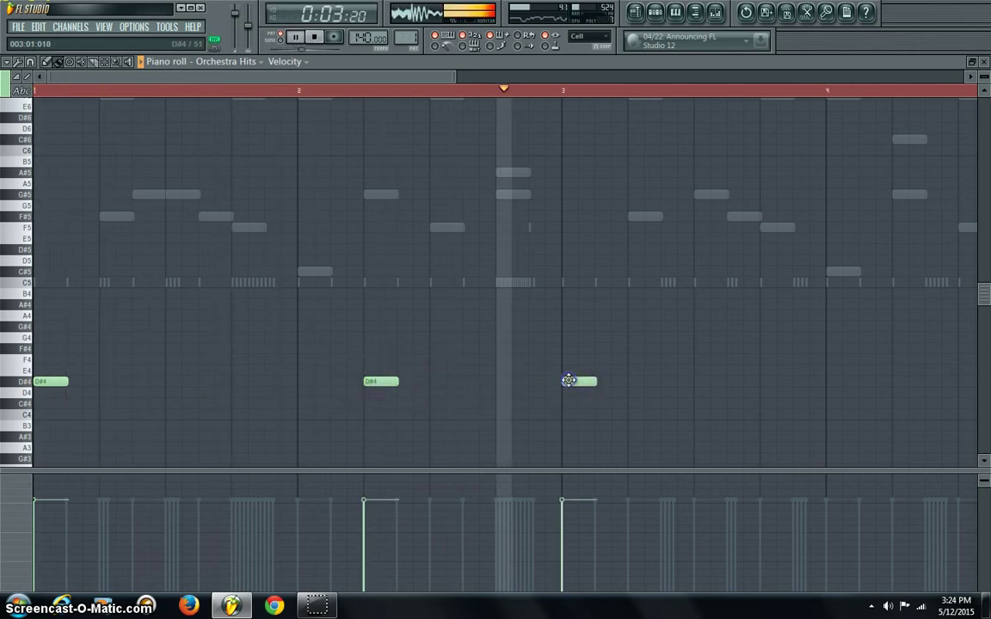
click(898, 382)
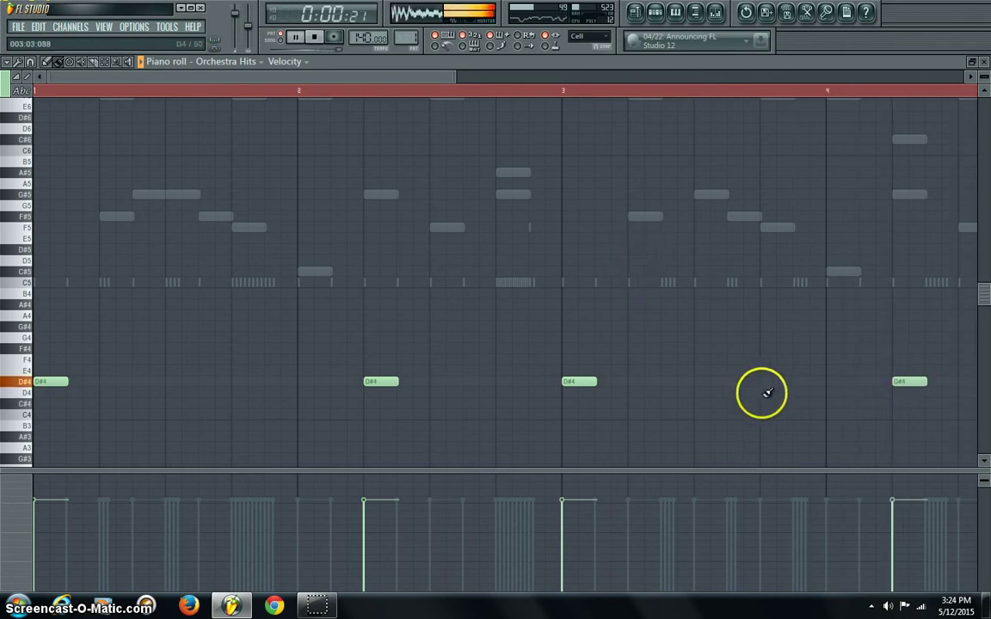
Step: Try the bar 4 orchestra hit at other pitches, including G#4 and F#4, during playback
drag(337, 78, 467, 98)
key(space)
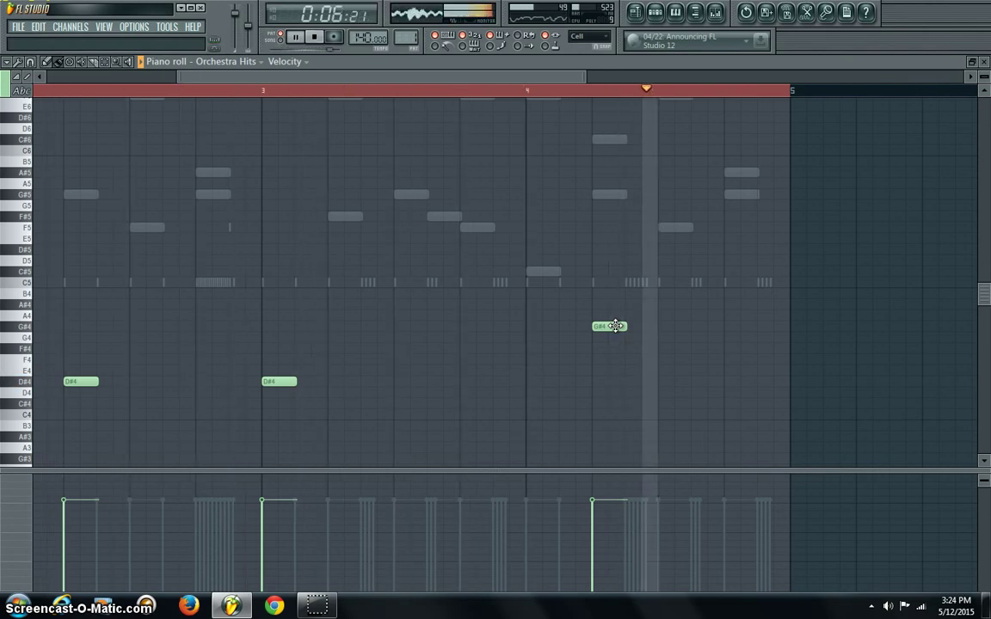
drag(613, 326, 610, 348)
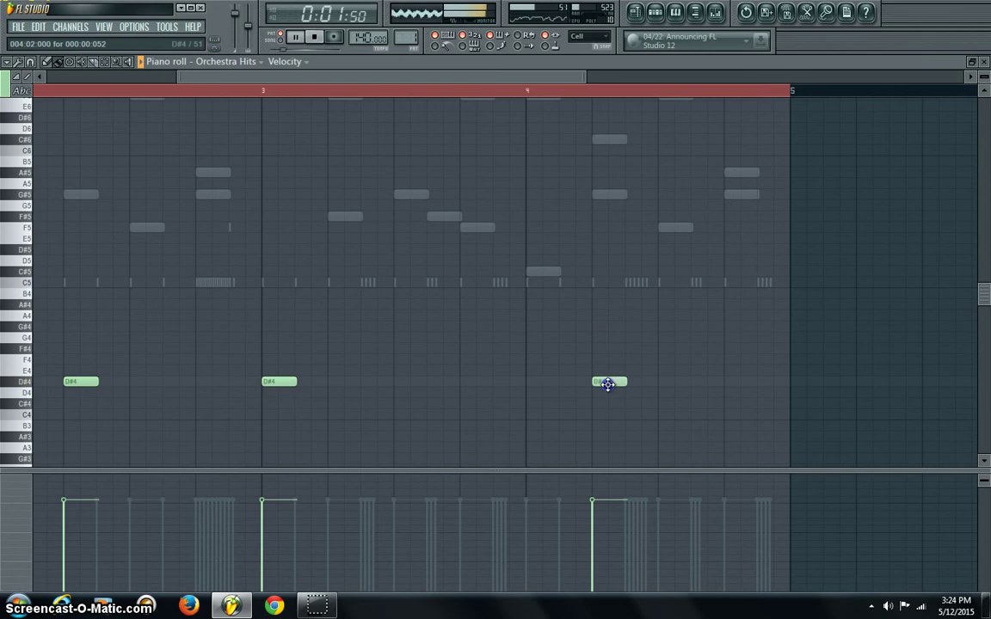
drag(606, 388, 605, 400)
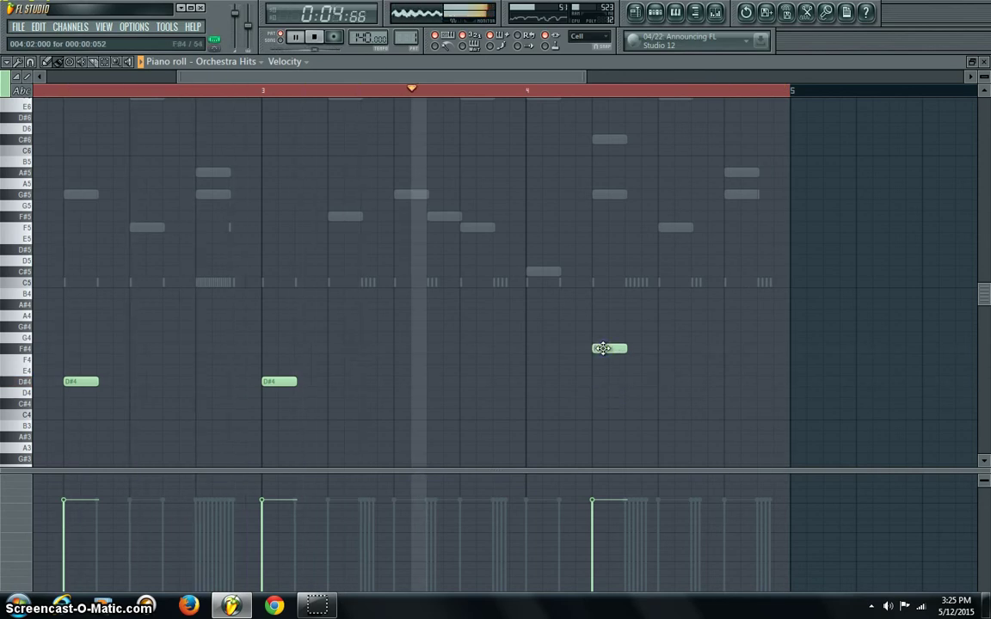
drag(603, 349, 601, 391)
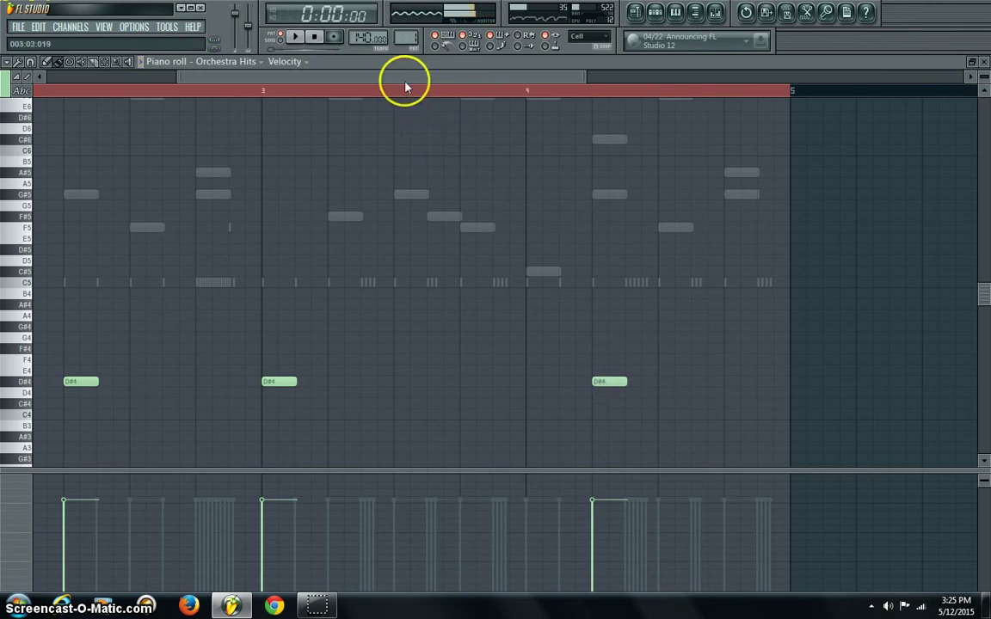
Step: Try the bar 2 orchestra hit on beat 1 instead of beat 2 at D#4, checking it against playback
key(space)
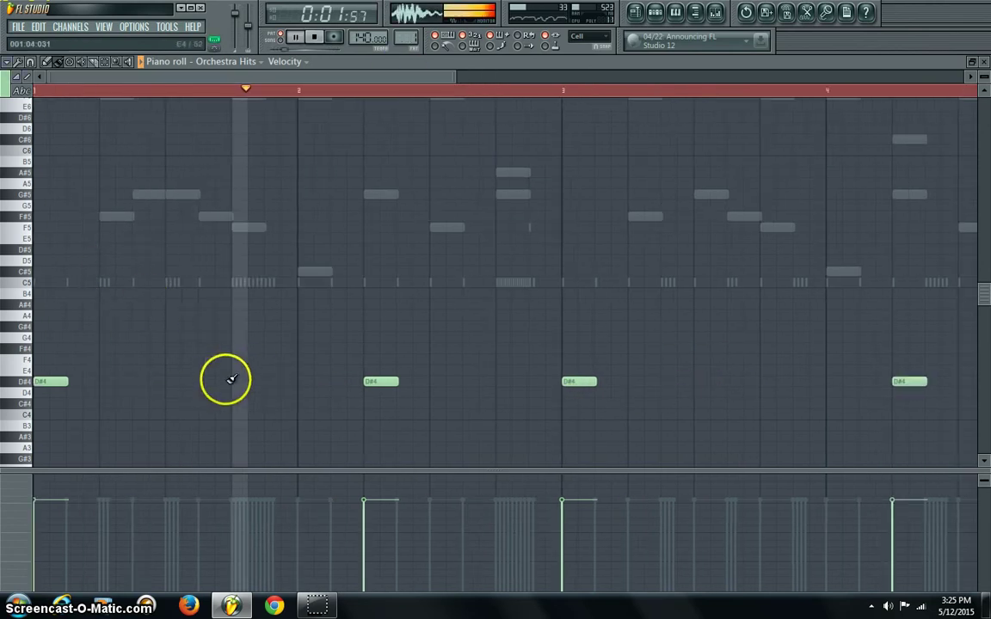
key(space)
key(space)
click(301, 382)
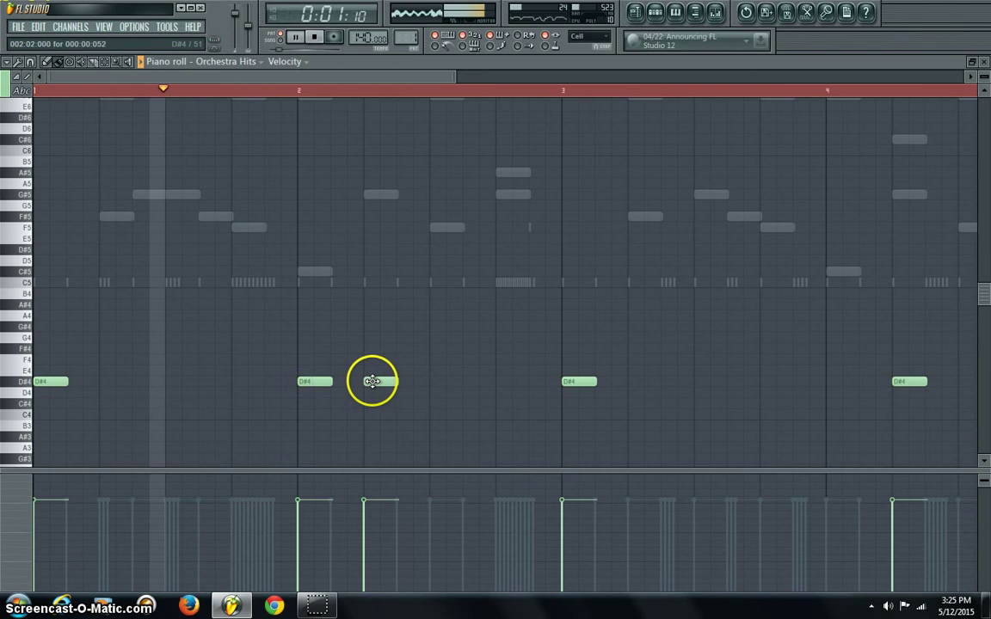
right_click(372, 381)
key(space)
key(space)
right_click(322, 384)
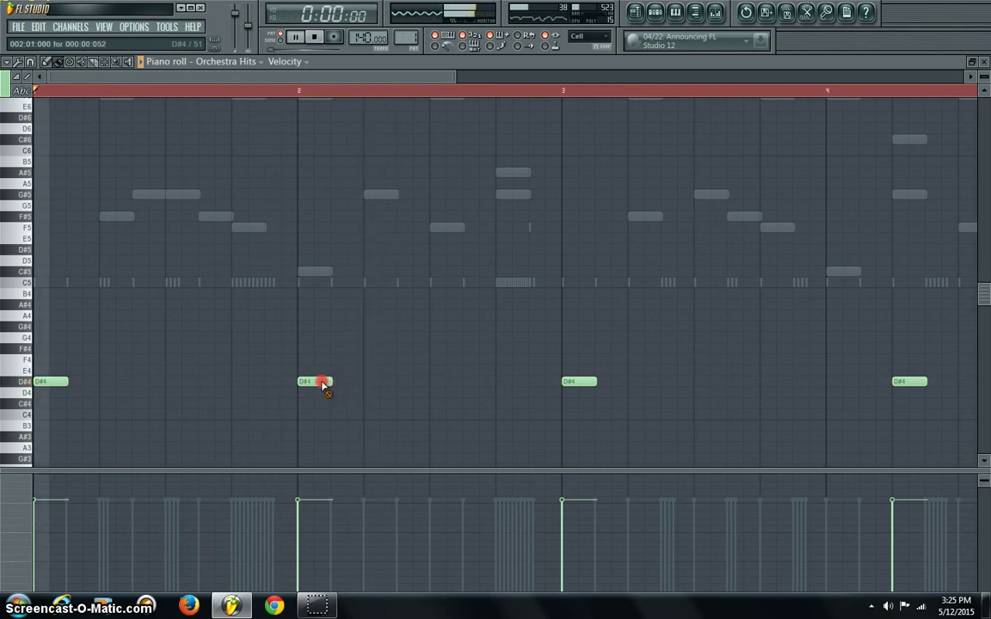
click(372, 381)
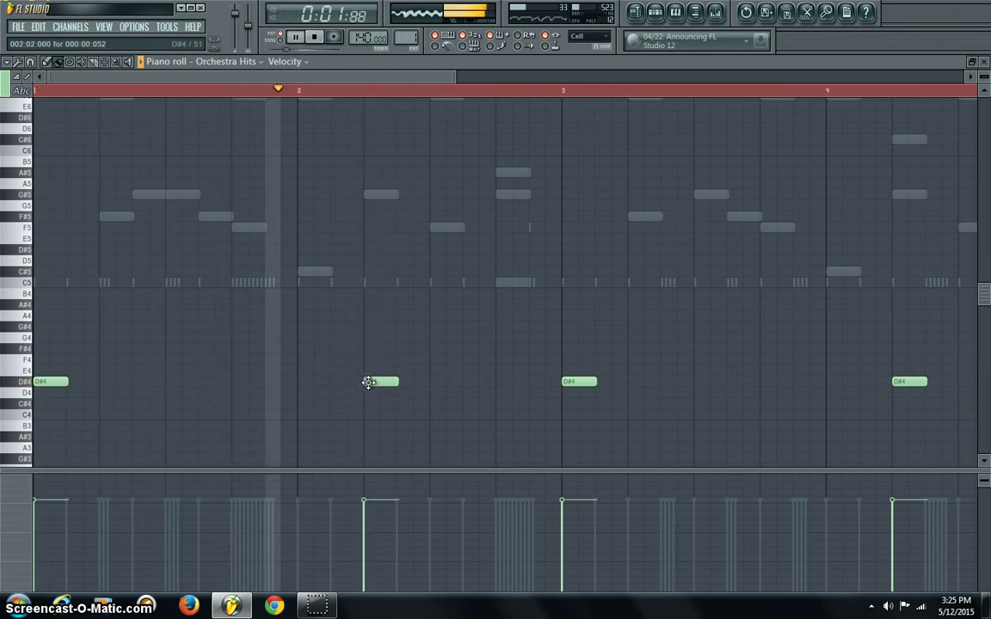
Step: Add a fourth Nexus channel and load the GT Grunge Lead preset from the 808 Mafia category
drag(293, 77, 471, 112)
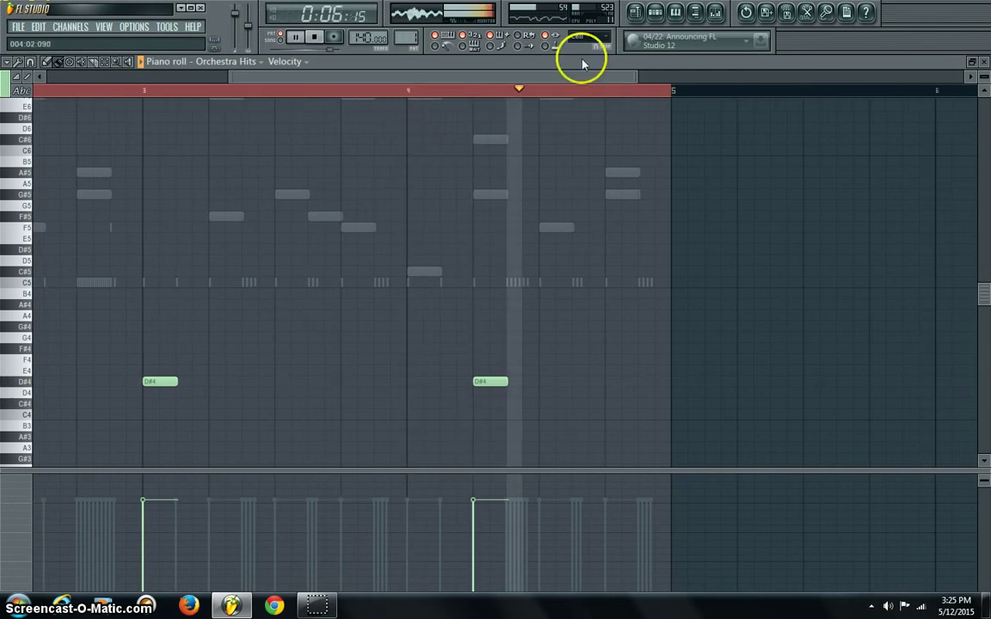
click(656, 14)
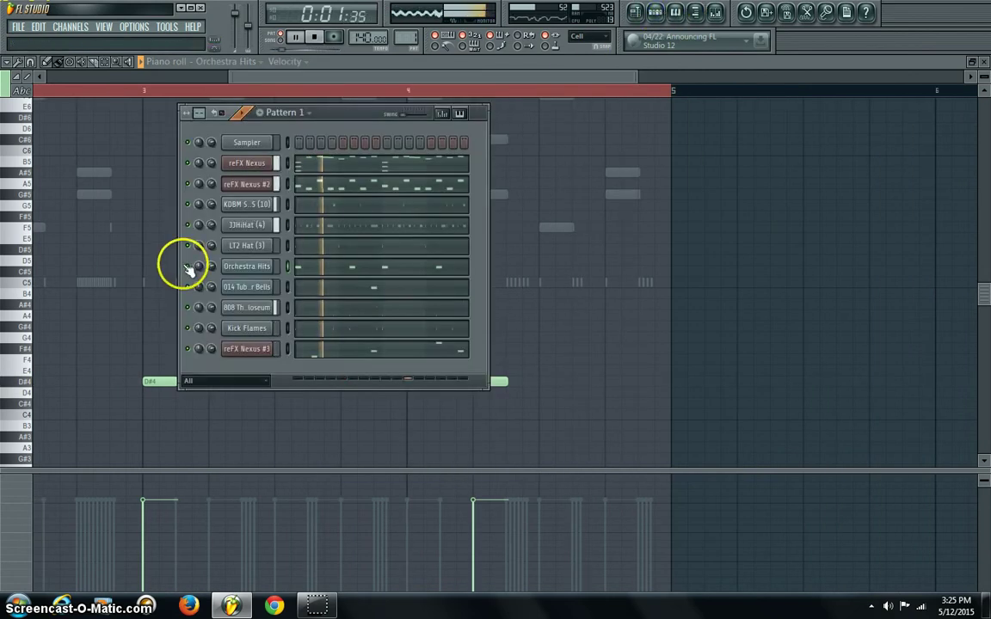
click(67, 27)
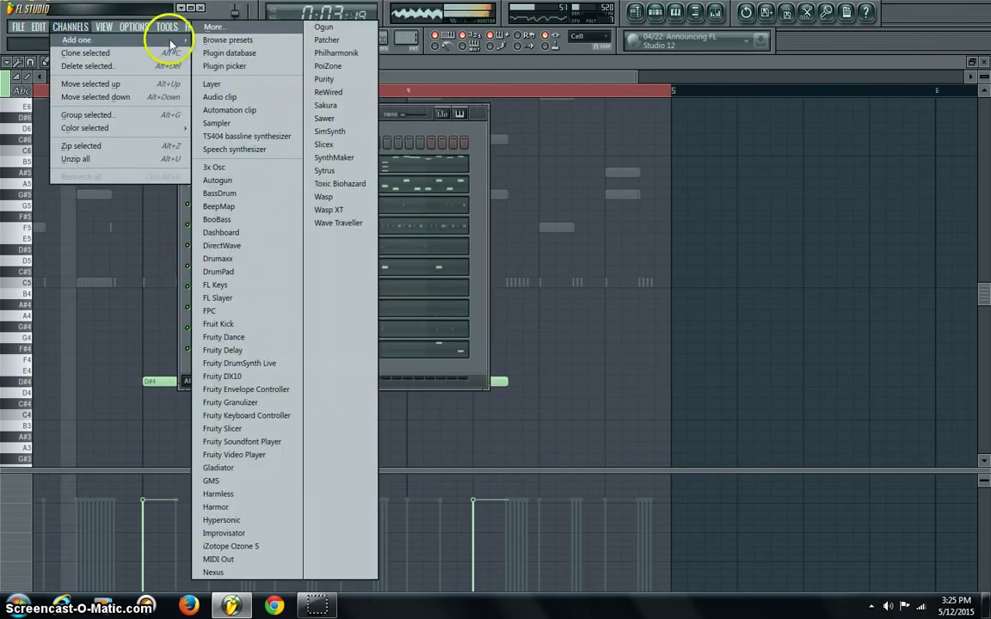
click(231, 574)
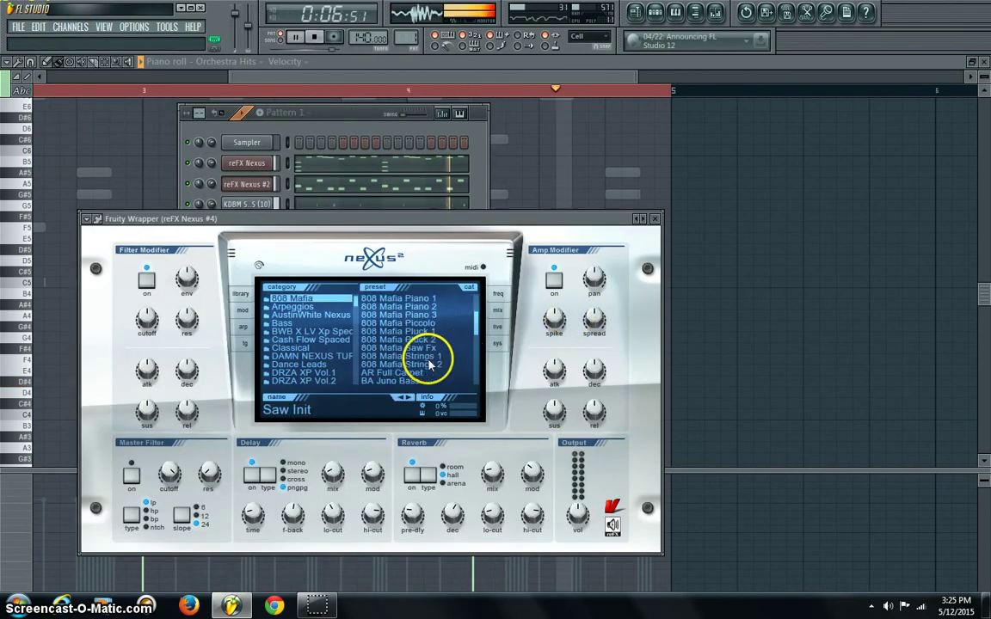
scroll(426, 360, down, 5)
click(410, 342)
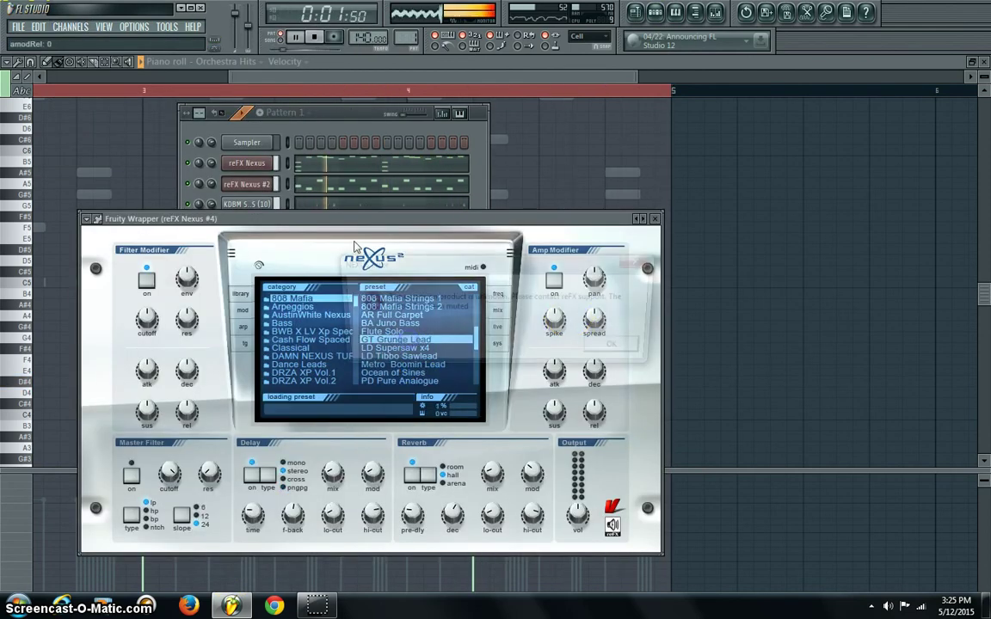
Step: Dismiss the Nexus message and browse the remaining 808 Mafia presets and other preset categories
click(609, 348)
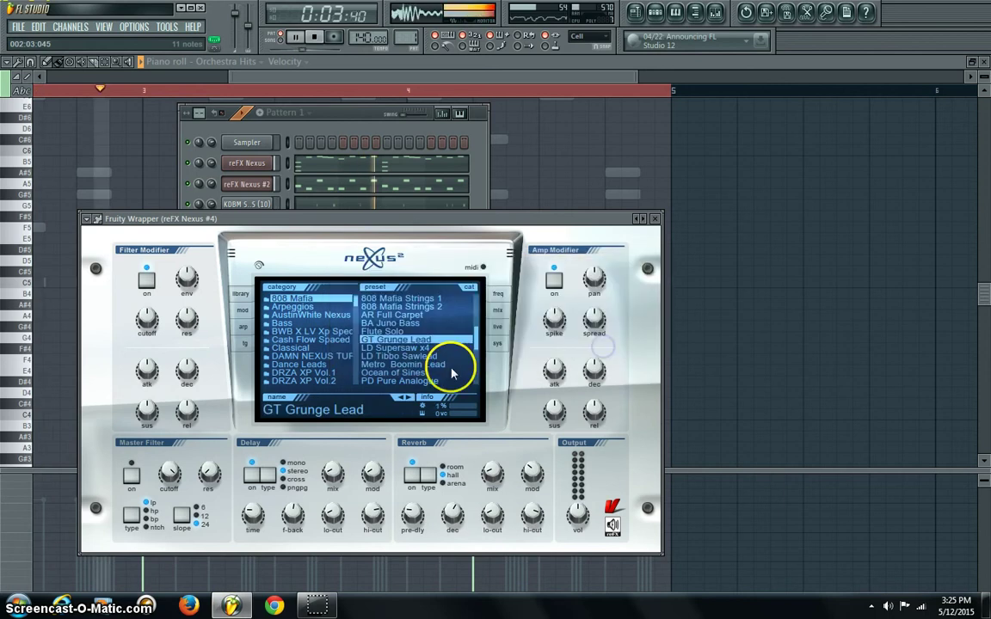
scroll(430, 365, down, 3)
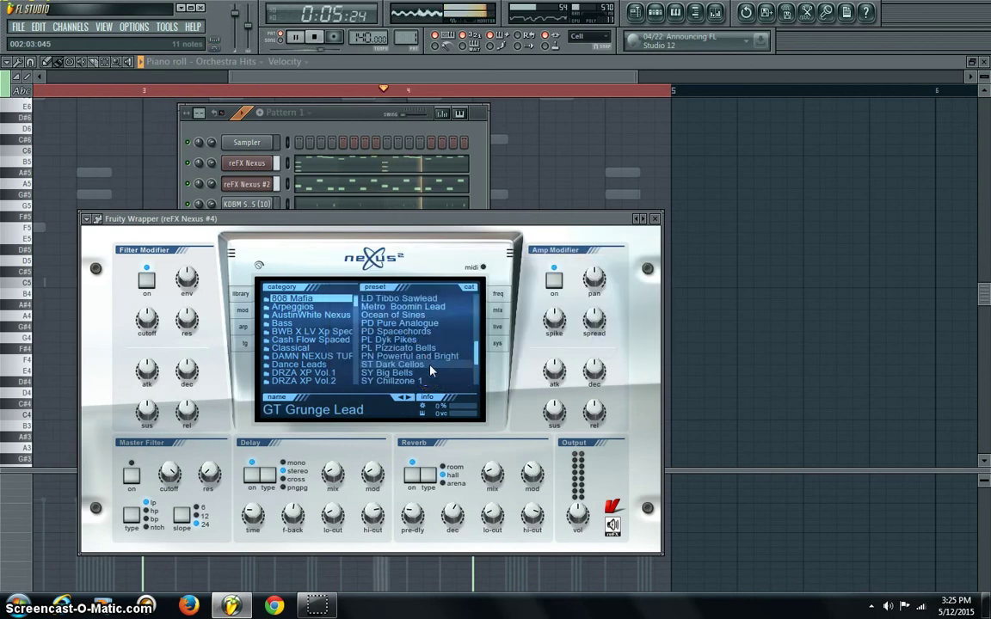
scroll(310, 344, down, 5)
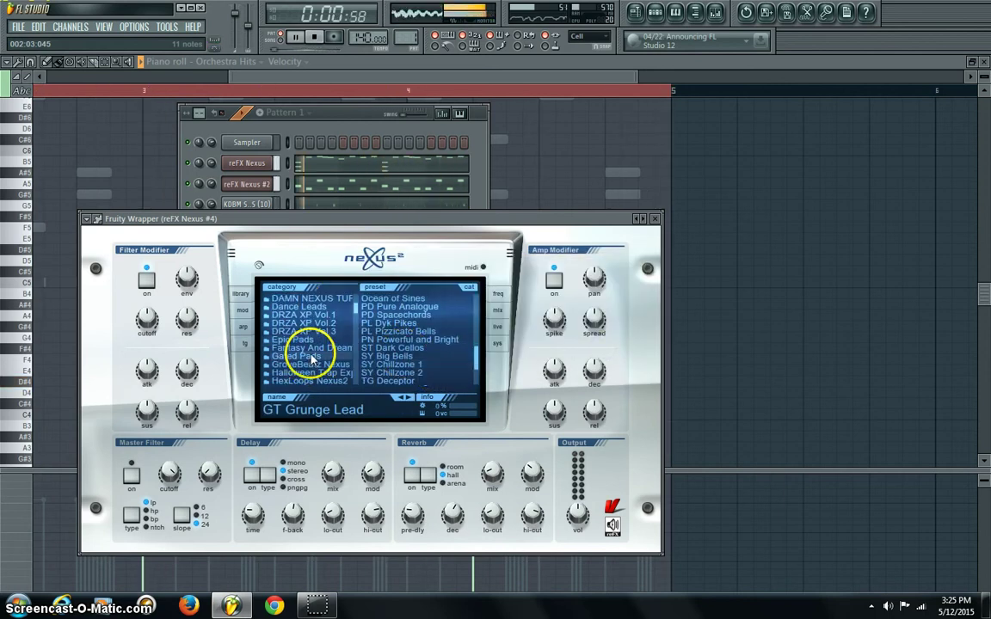
scroll(312, 362, down, 1)
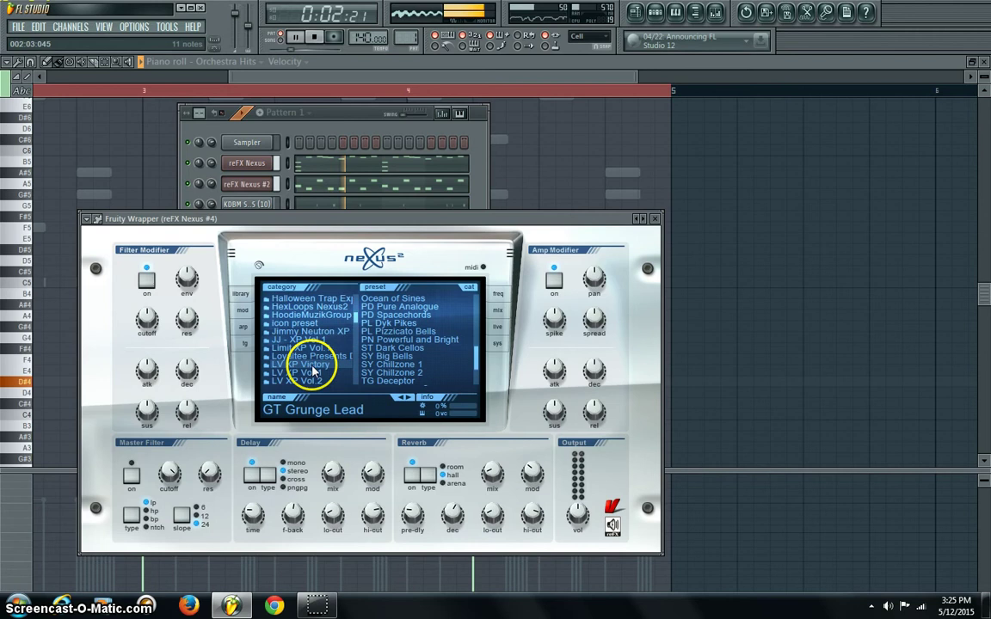
Step: Mute the Orchestra Hits and third Nexus channels
click(292, 134)
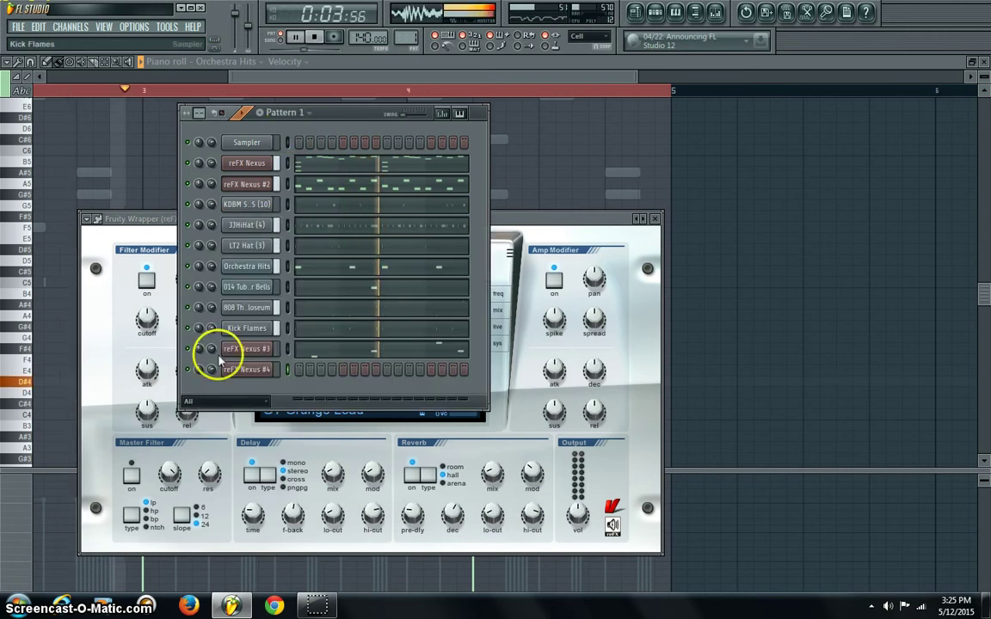
click(190, 268)
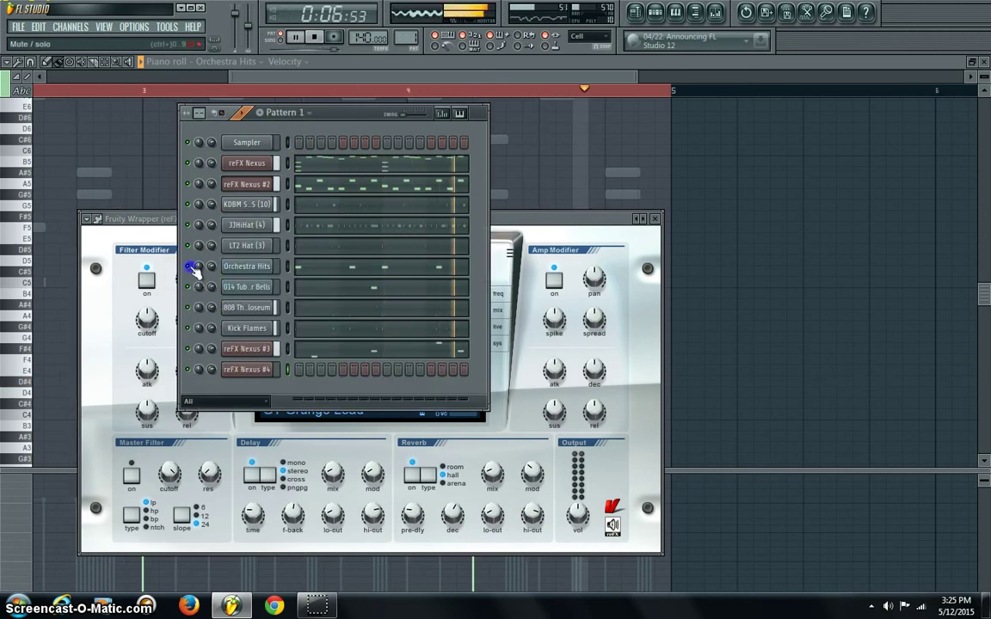
click(190, 348)
Step: Bring back the channel list and reopen the fourth Nexus channel's plugin window
click(659, 12)
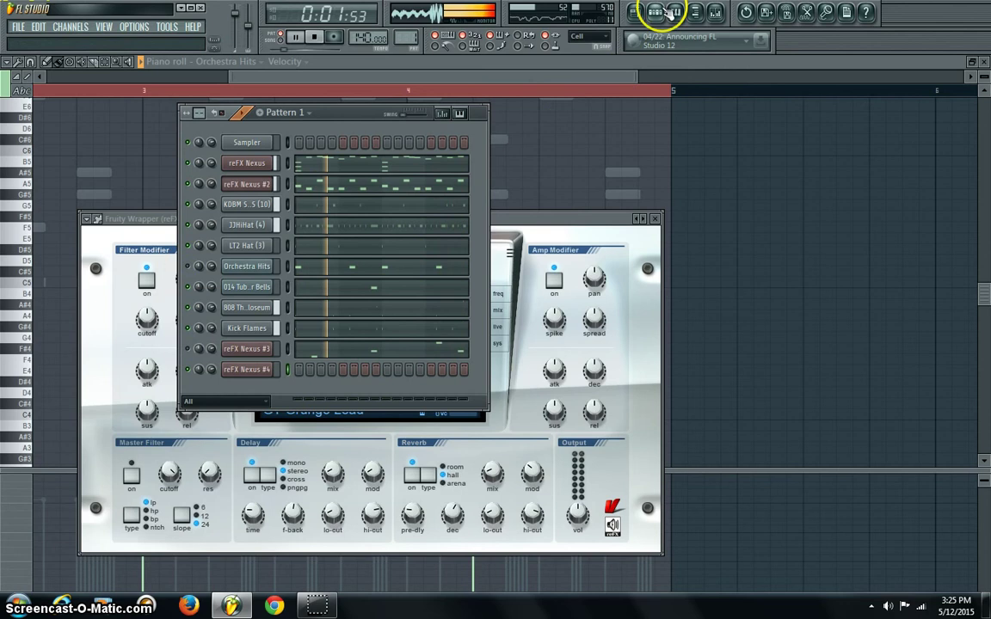
click(661, 13)
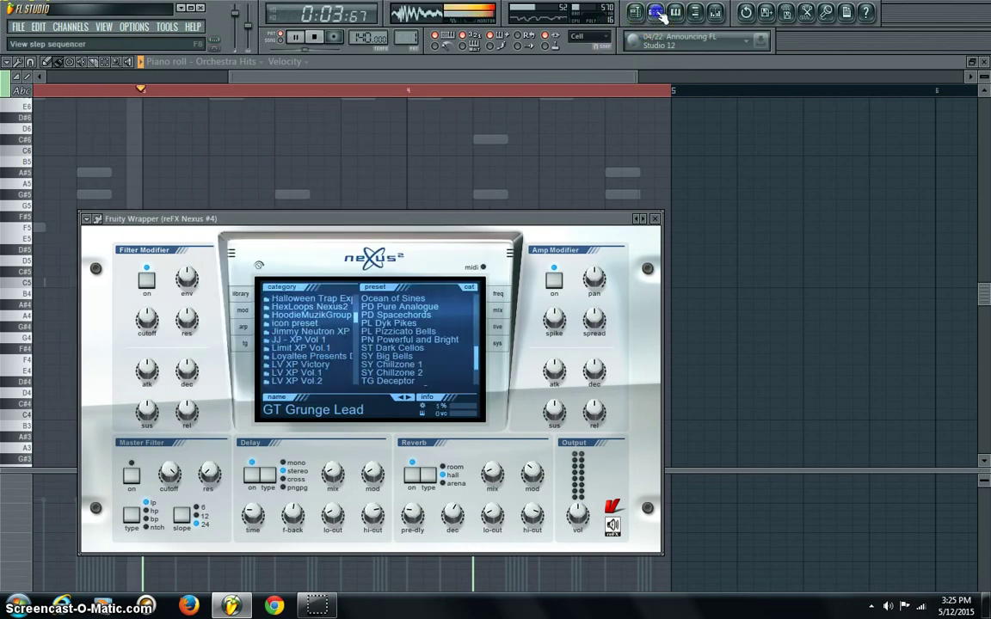
click(658, 14)
click(232, 371)
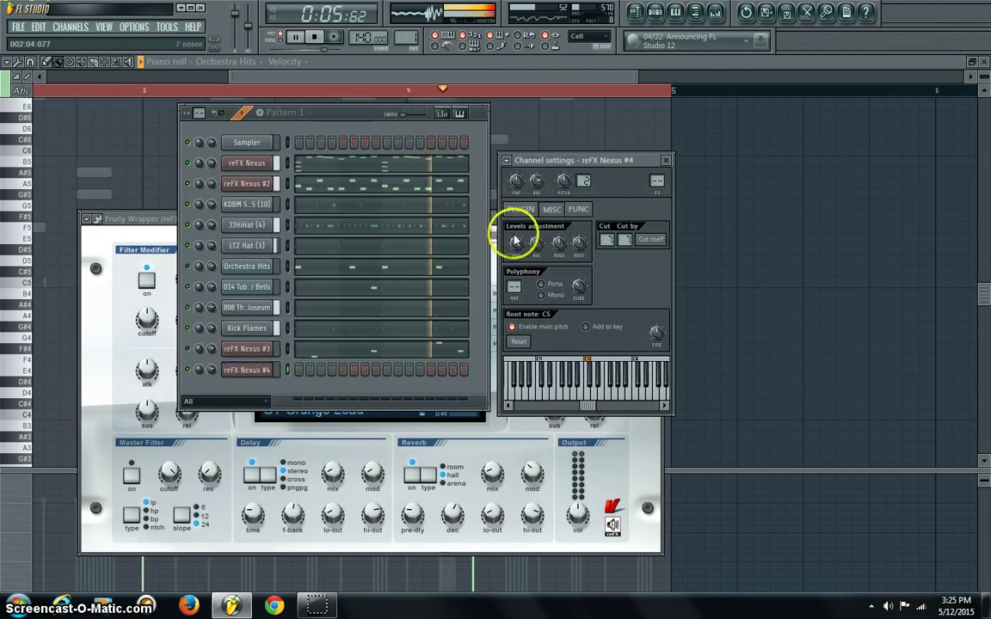
click(532, 210)
click(248, 371)
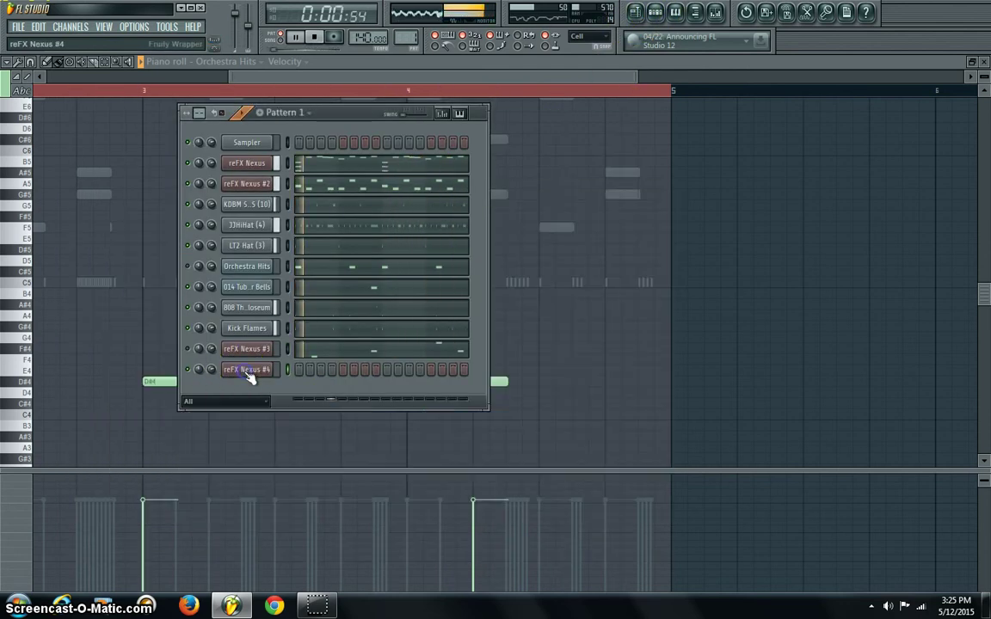
click(248, 371)
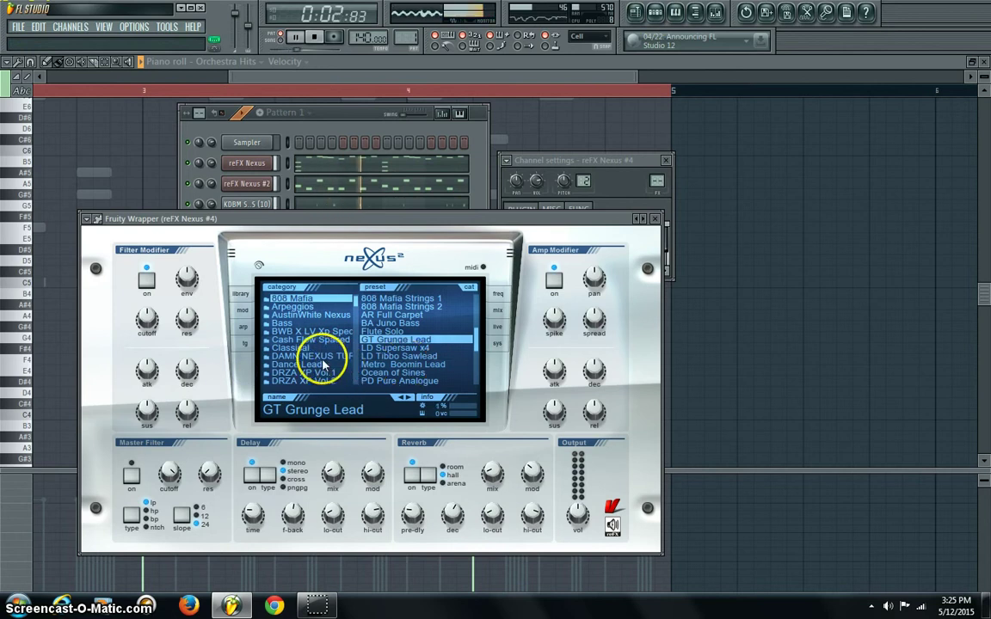
Step: Load the LV Buzz Lead 2 preset from the LV XP Vol.1 category into the fourth Nexus channel
click(324, 365)
scroll(323, 368, down, 3)
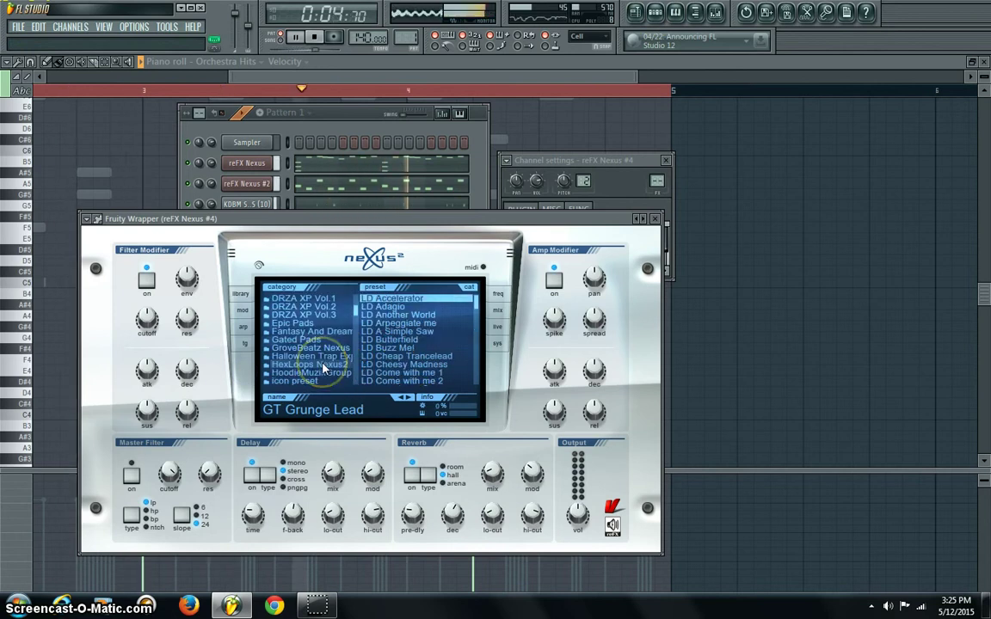
scroll(323, 368, down, 1)
click(323, 365)
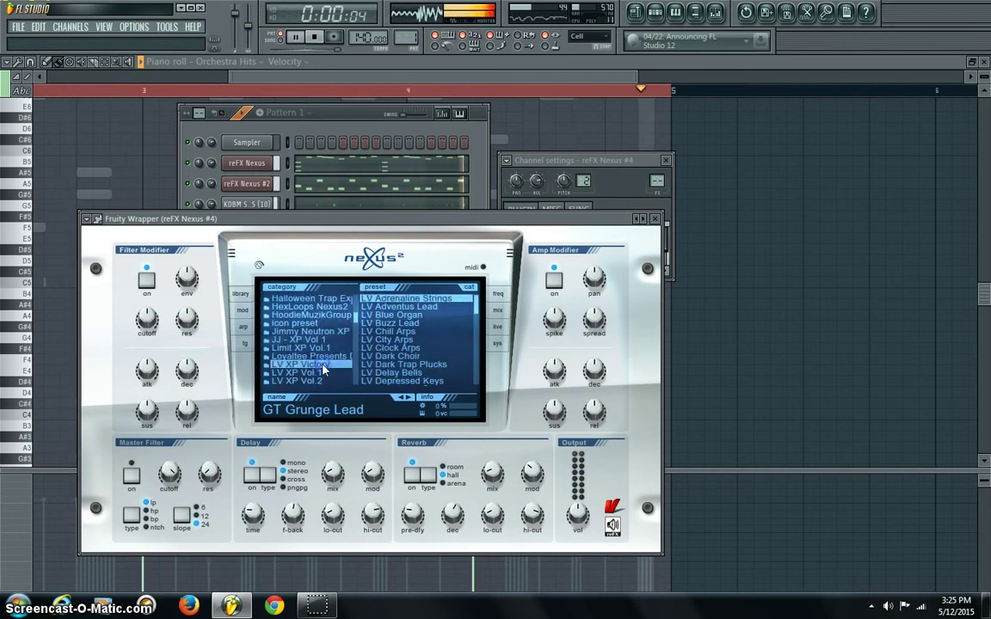
click(323, 374)
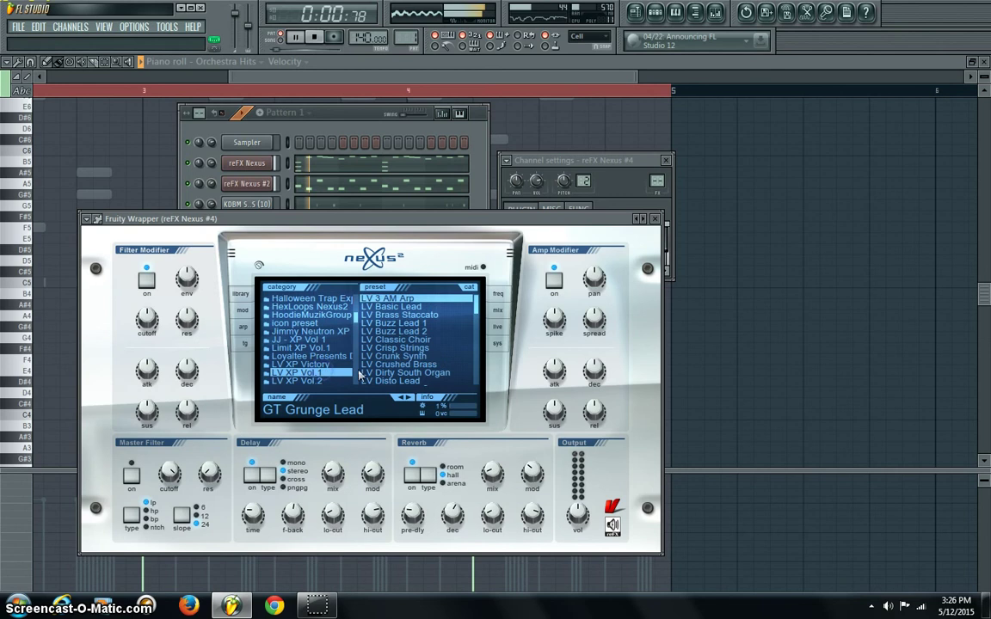
click(419, 332)
Step: Open the fourth Nexus channel's piano roll and place a D#4 note at the start of bar 1
click(298, 156)
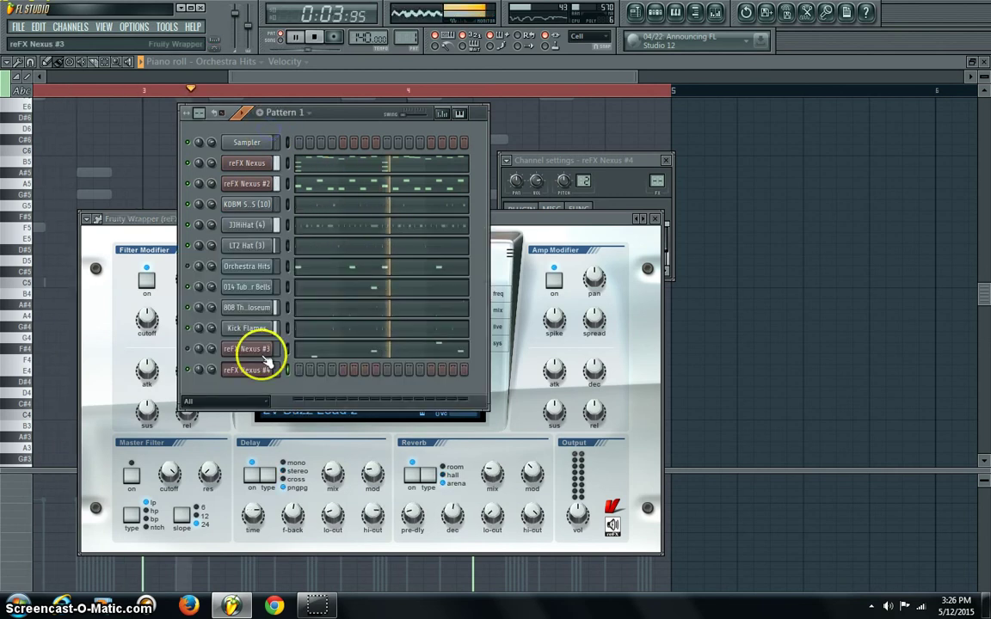
right_click(274, 368)
click(293, 370)
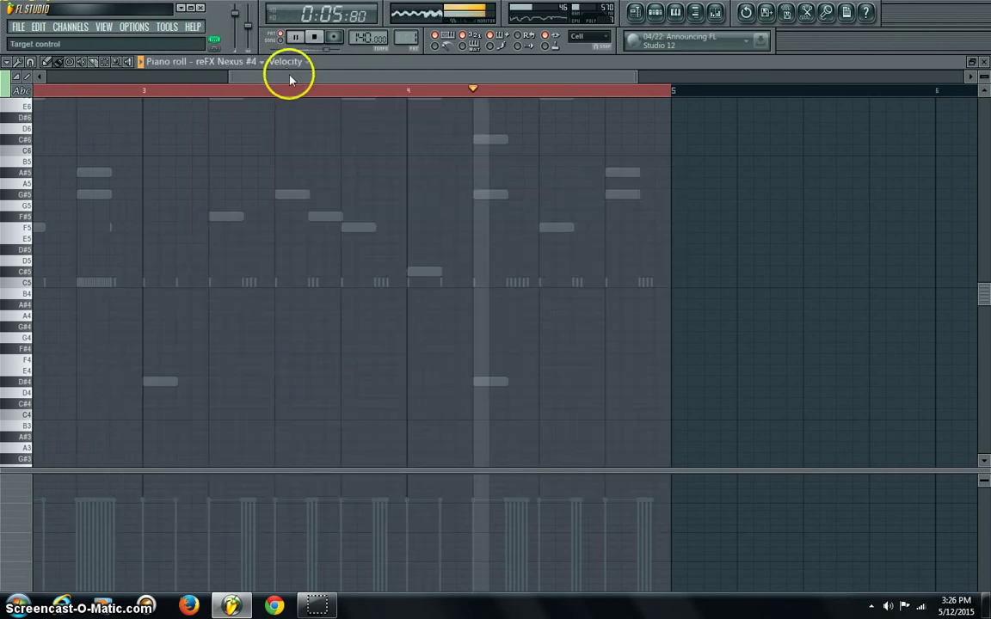
key(space)
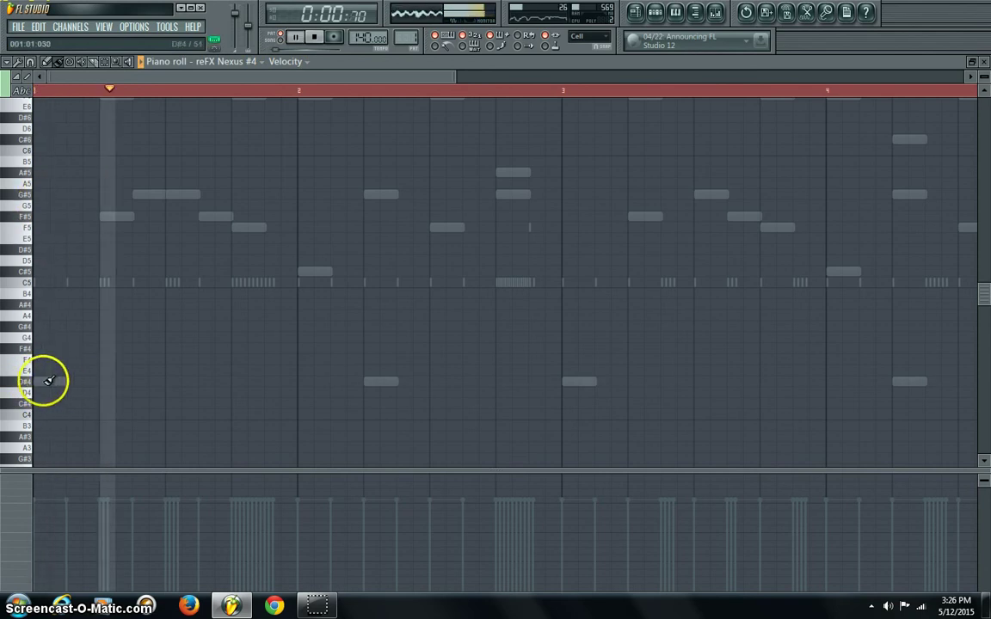
click(45, 382)
key(space)
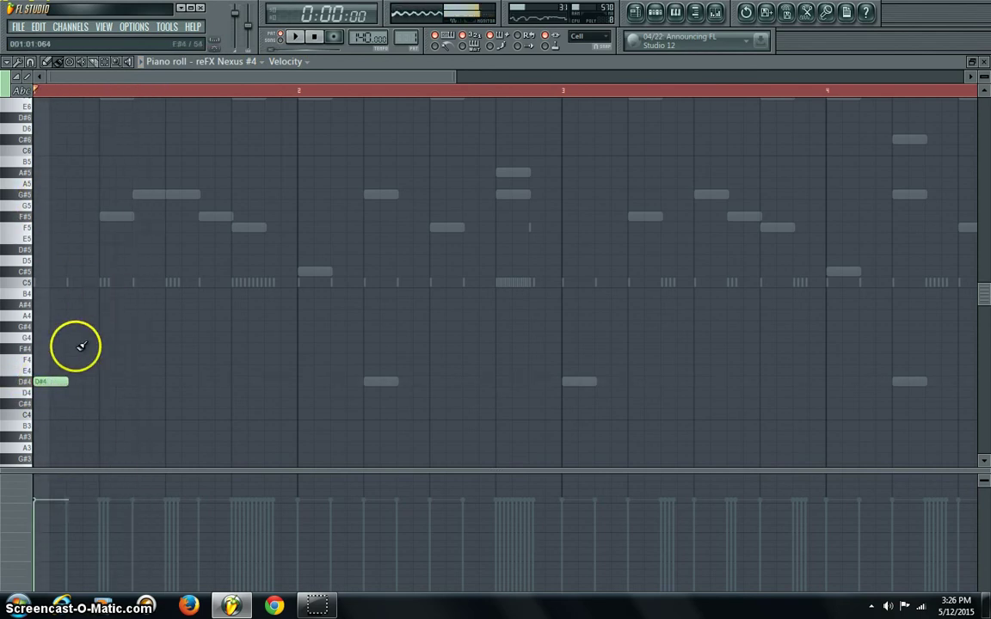
Step: Lengthen the D#4 note to about 1.8 beats and switch to the draw tool
drag(126, 381, 168, 381)
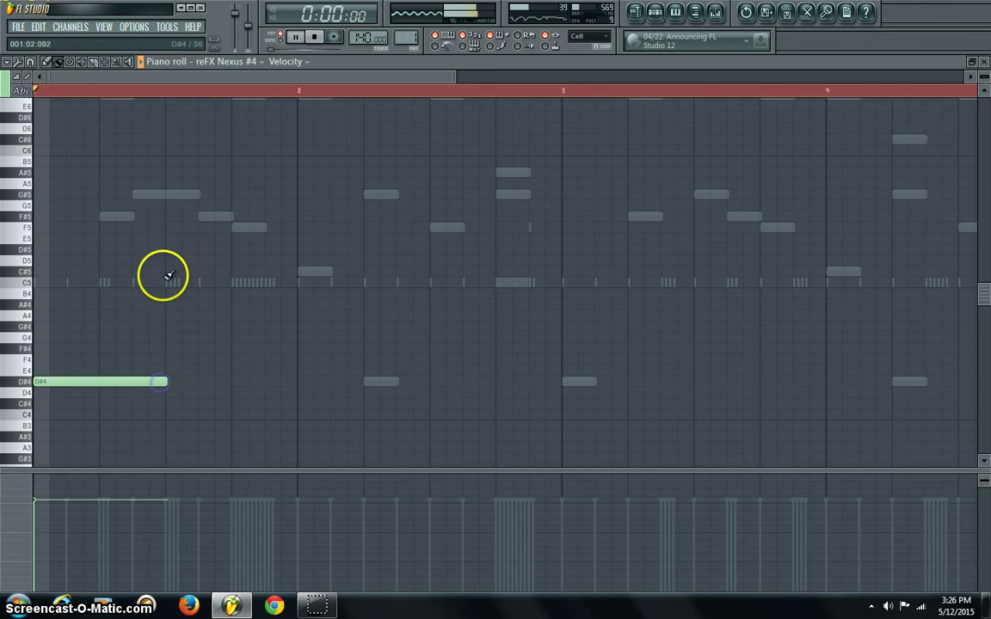
drag(146, 193, 150, 382)
key(space)
click(79, 66)
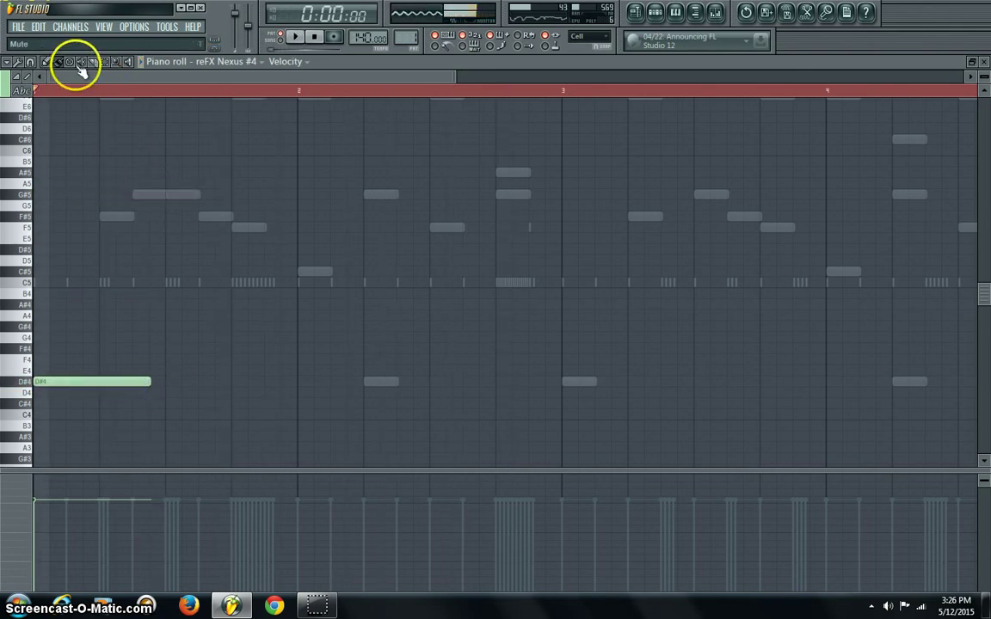
Step: Add a note on beat 3 of bar 1, trying G#5 and settling on C#5 against playback
key(space)
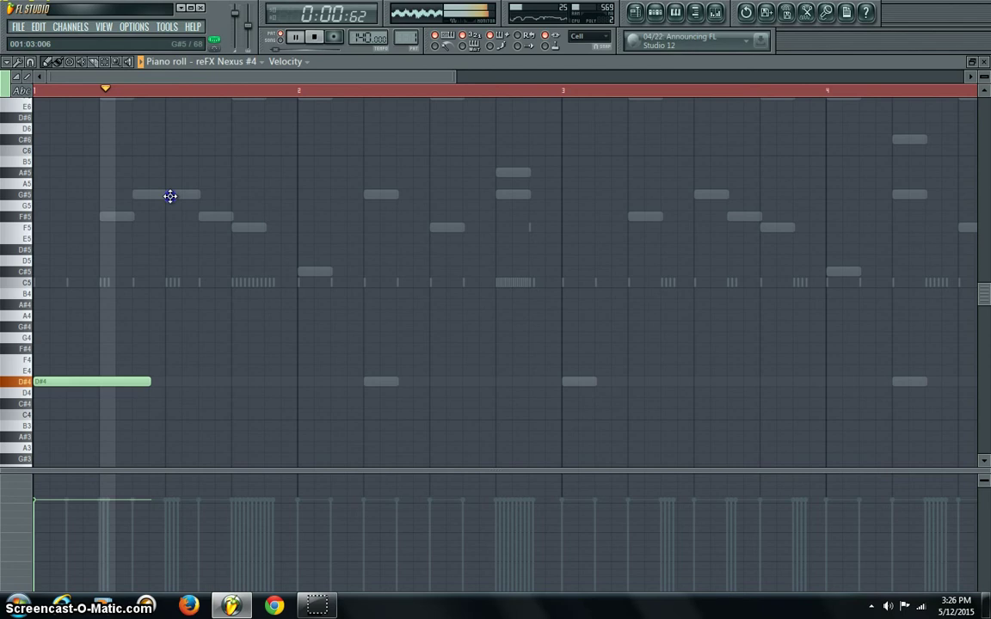
click(166, 194)
click(188, 197)
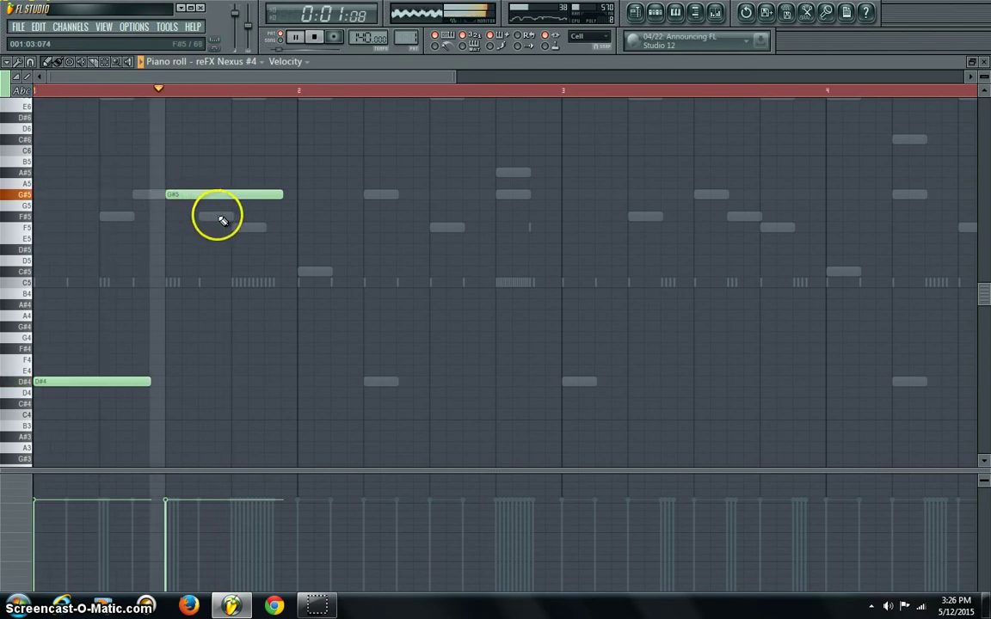
key(space)
key(space)
drag(216, 197, 224, 284)
key(space)
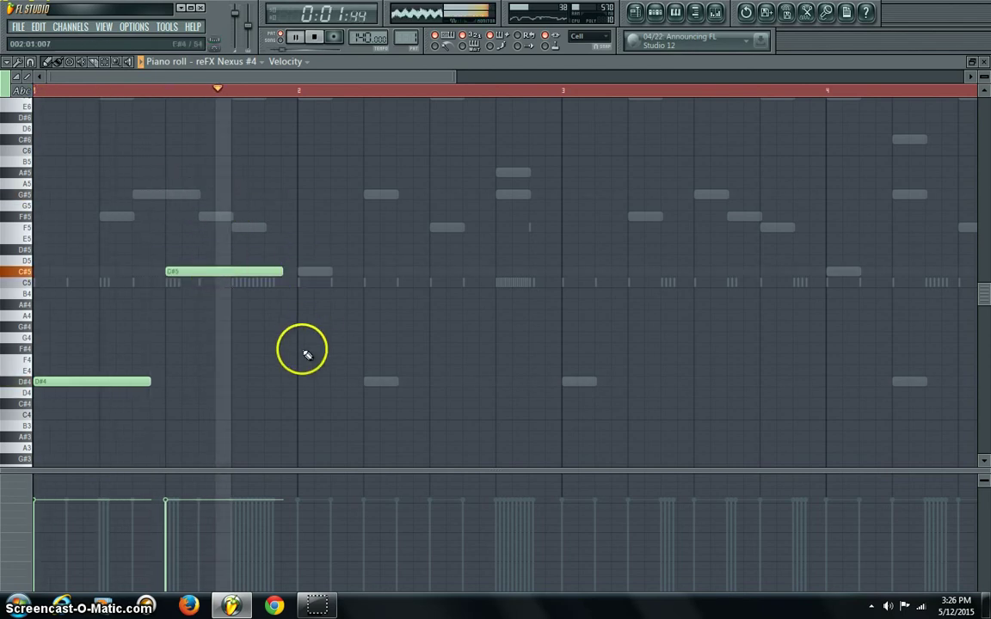
key(space)
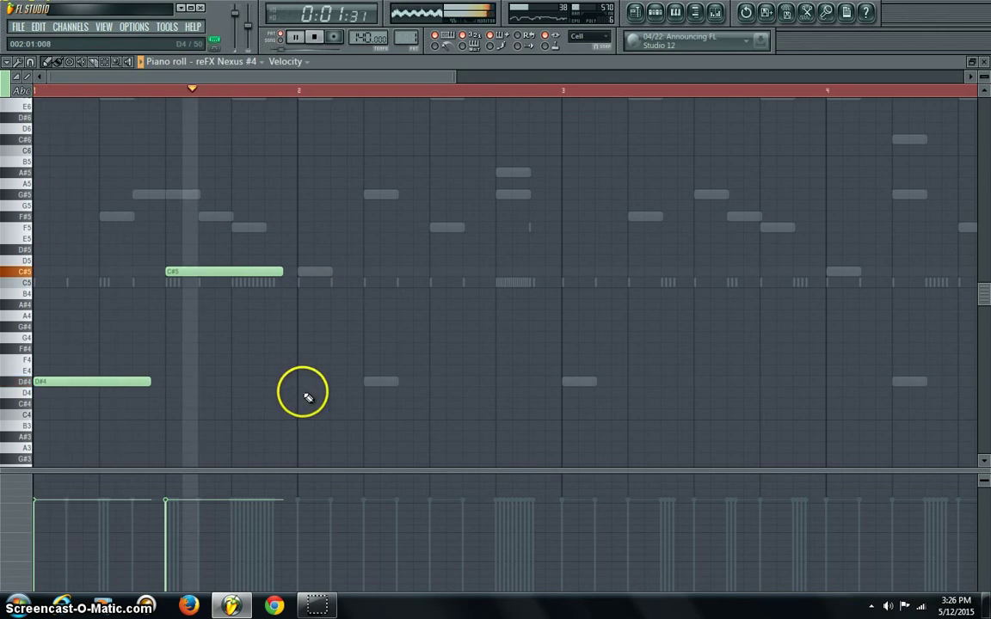
Step: Place a note on beat 1 of bar 2 and tune it to A#4 during playback
click(304, 392)
key(space)
mouse_move(310, 307)
mouse_down()
mouse_move(310, 219)
mouse_move(313, 306)
mouse_up()
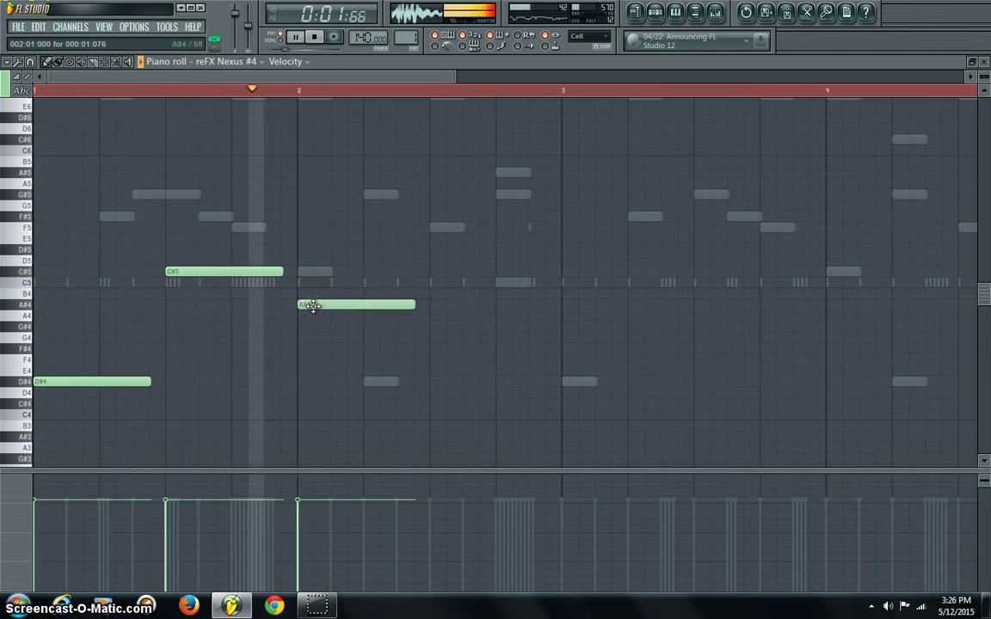
click(330, 305)
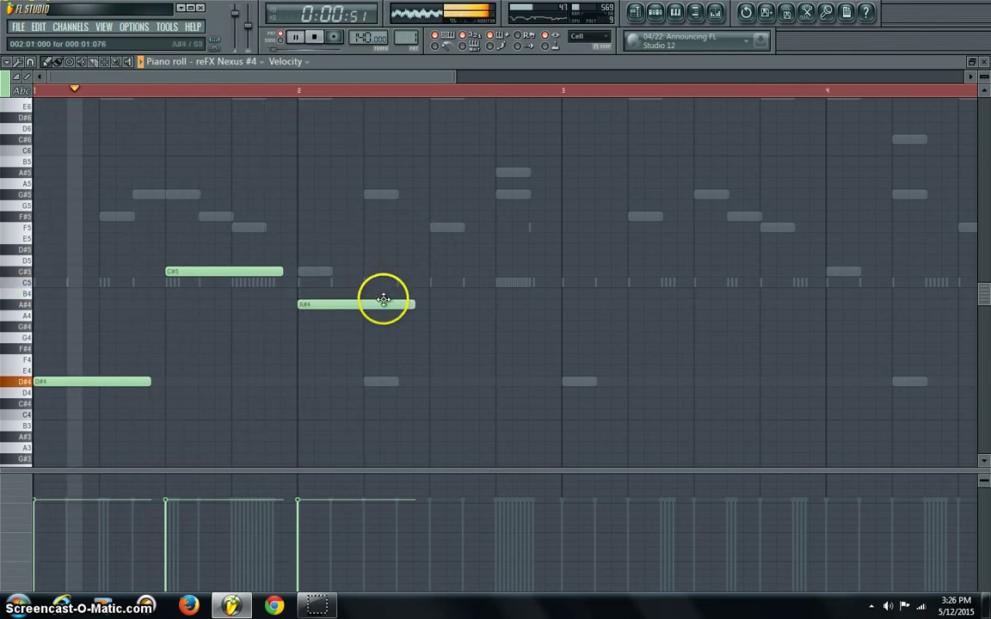
Step: Rearrange the melody to F5 on beat 3 of bar 1, C#5 on beat 1 of bar 2 and F5 on beat 3 of bar 2
drag(381, 303, 252, 227)
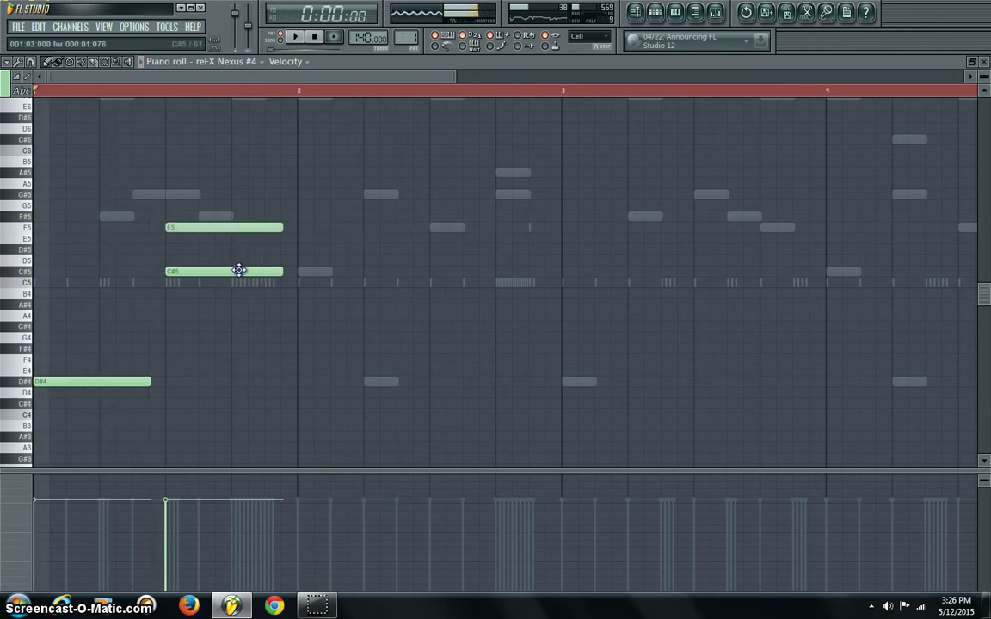
drag(240, 270, 375, 274)
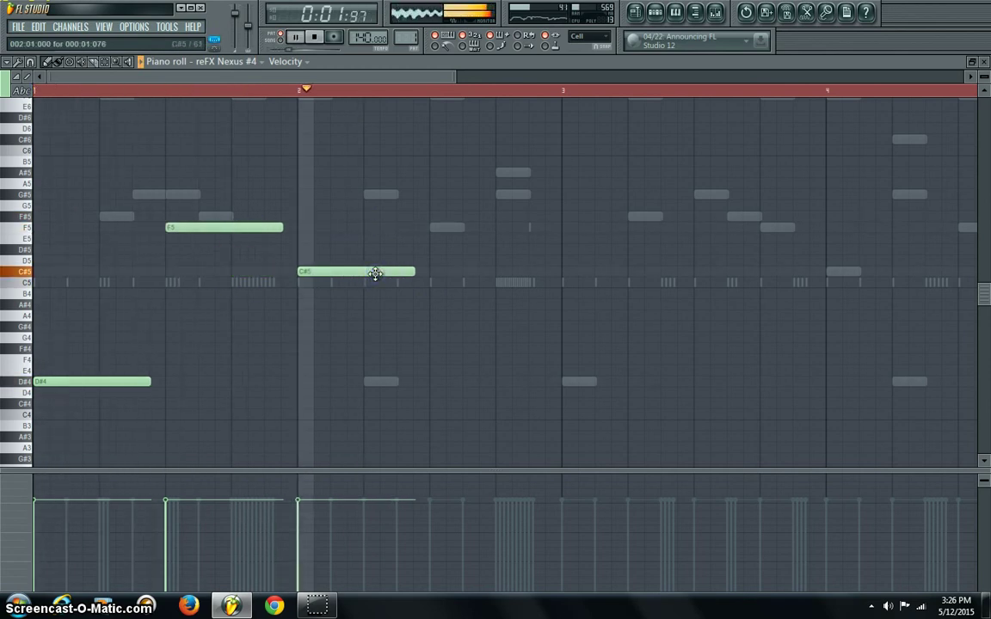
key(space)
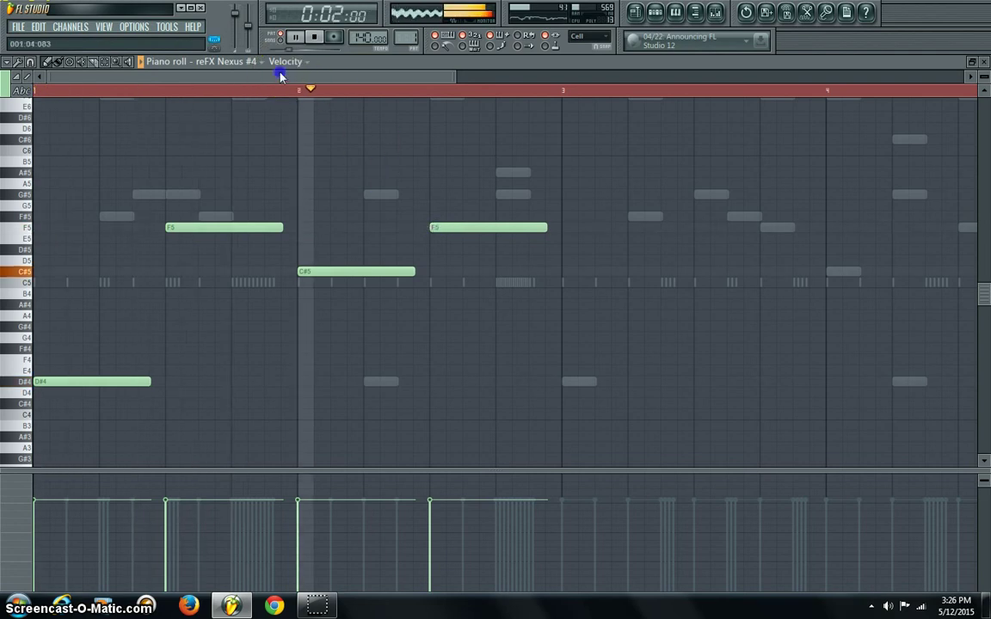
Step: Continue the lead with A#5 and F#5 on beats 1 and 3 of bar 3, and G#5 and F5 on beats 1 and 3 of bar 4
drag(281, 77, 354, 85)
key(space)
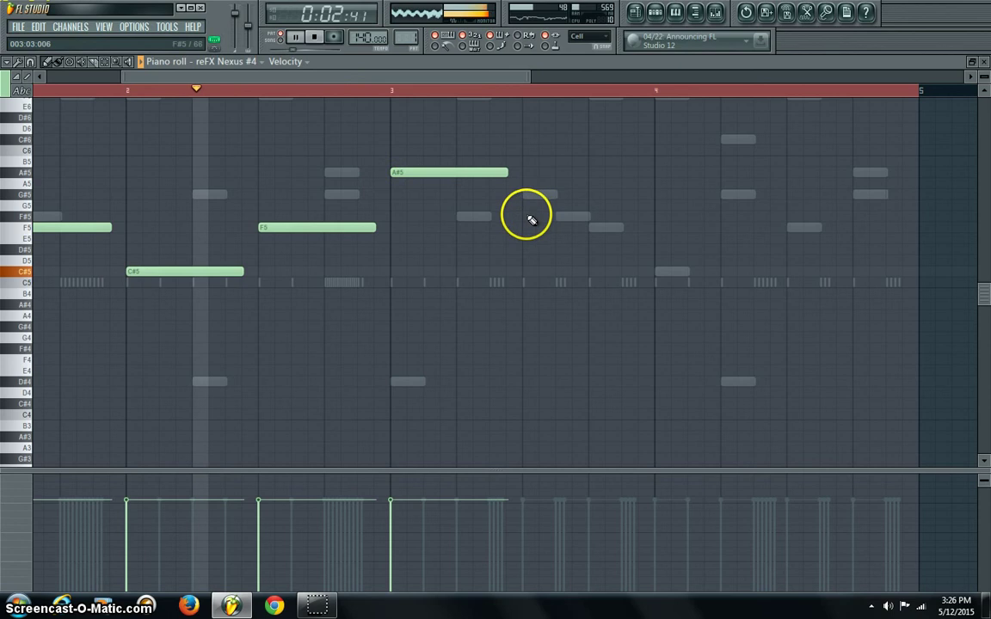
click(528, 216)
click(659, 195)
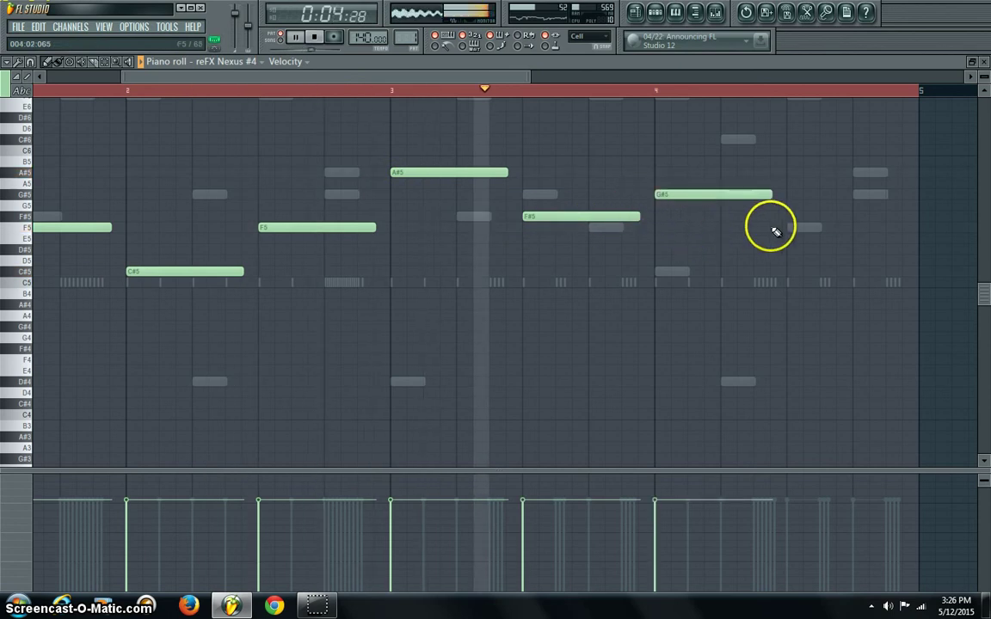
click(789, 228)
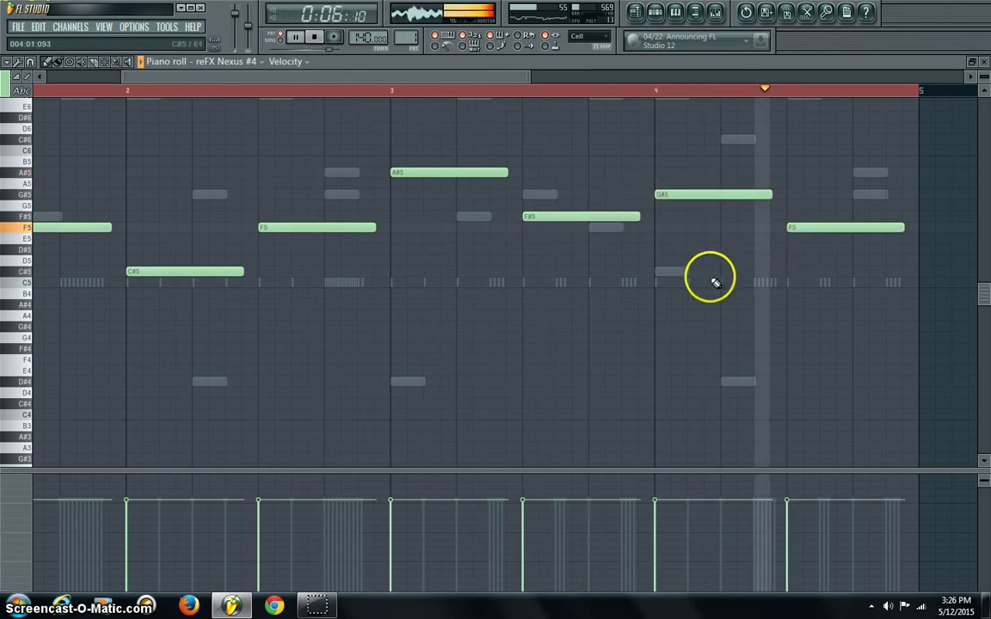
click(463, 90)
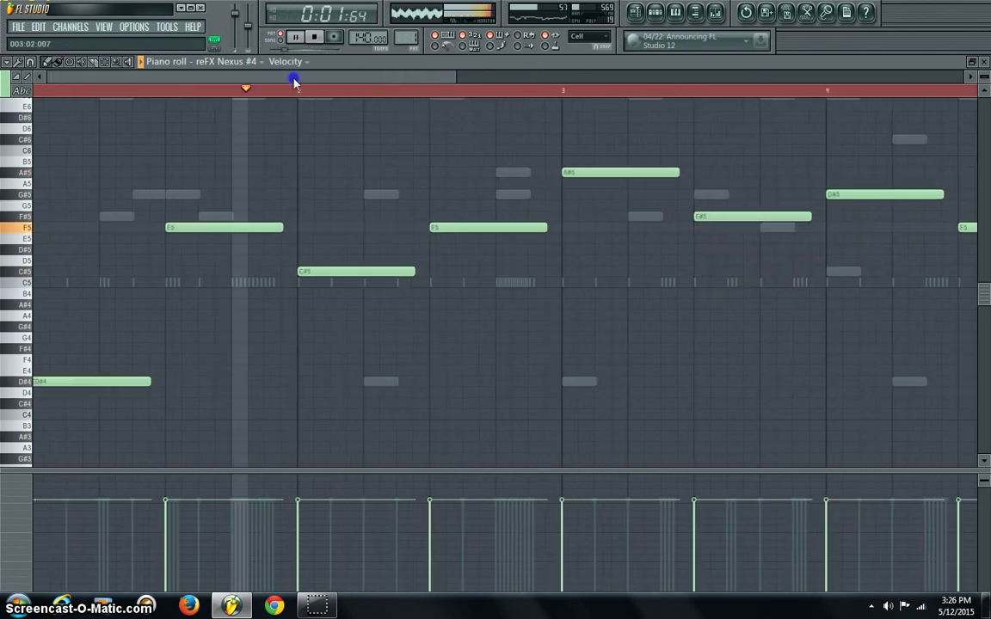
Step: Lower the fourth Nexus channel's volume and unmute the third Nexus and Orchestra Hits channels
click(655, 15)
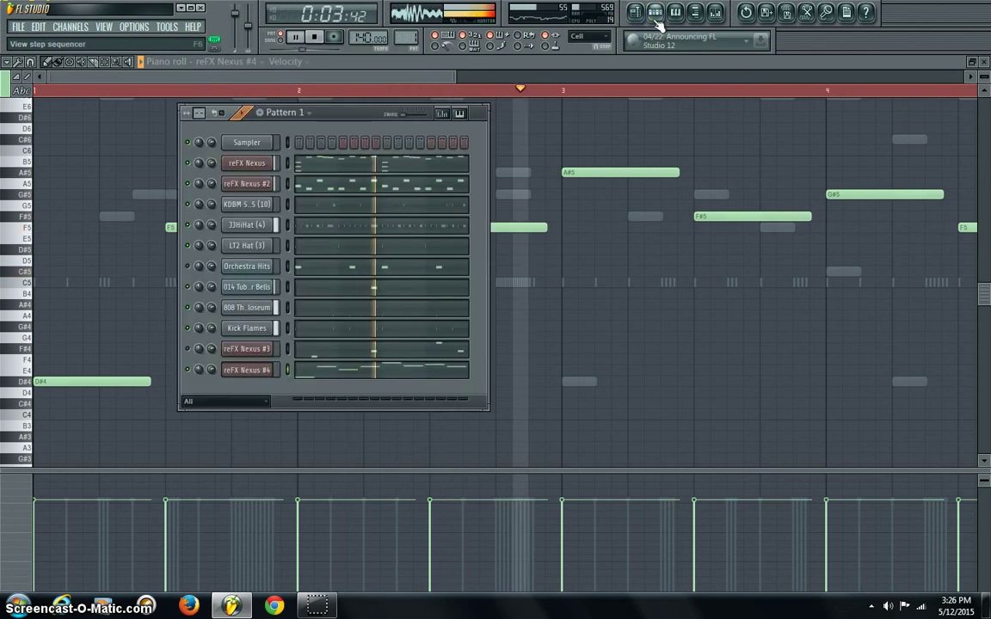
drag(212, 371, 215, 407)
click(189, 348)
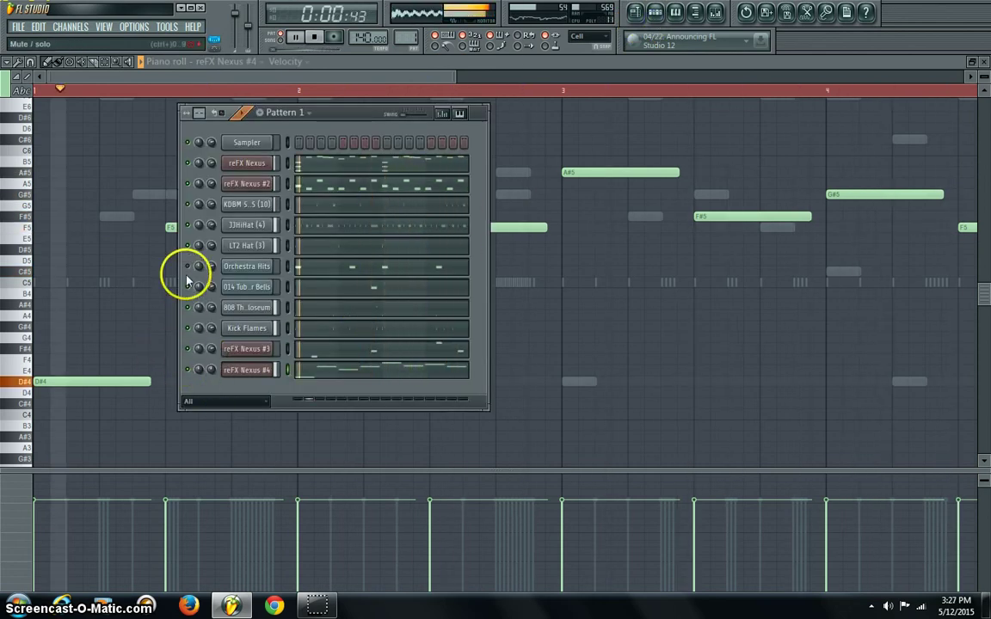
click(187, 268)
key(space)
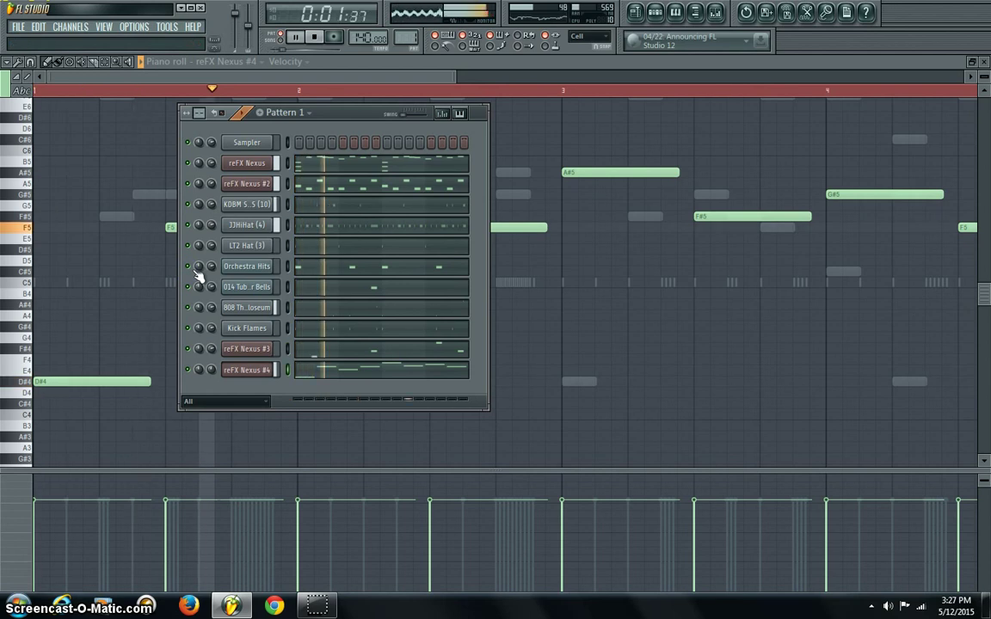
Step: Adjust the Orchestra Hits channel's volume against playback and toggle the fourth Nexus channel's mute to compare
click(197, 147)
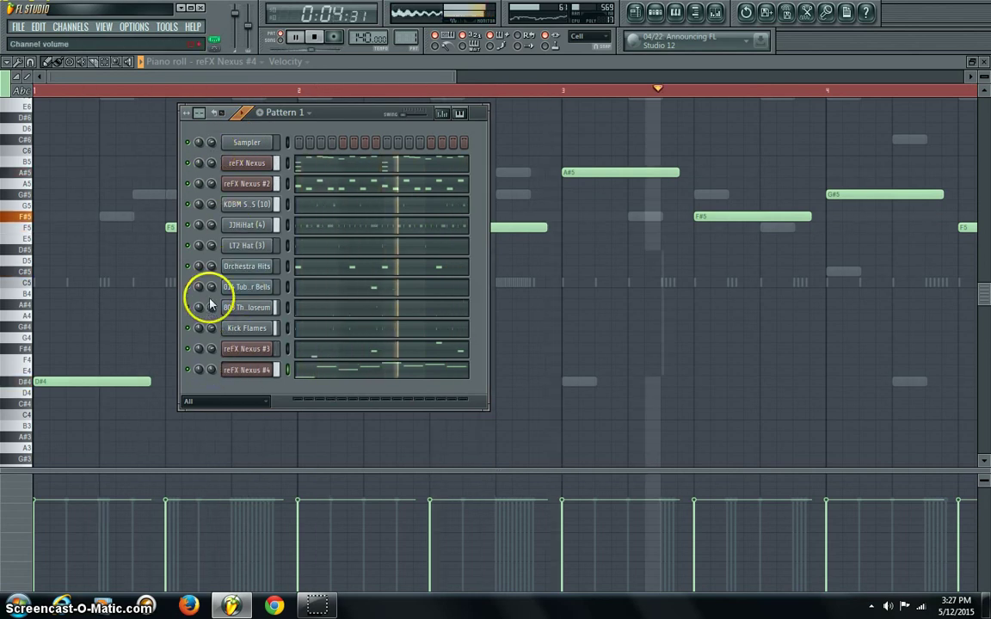
drag(214, 266, 214, 308)
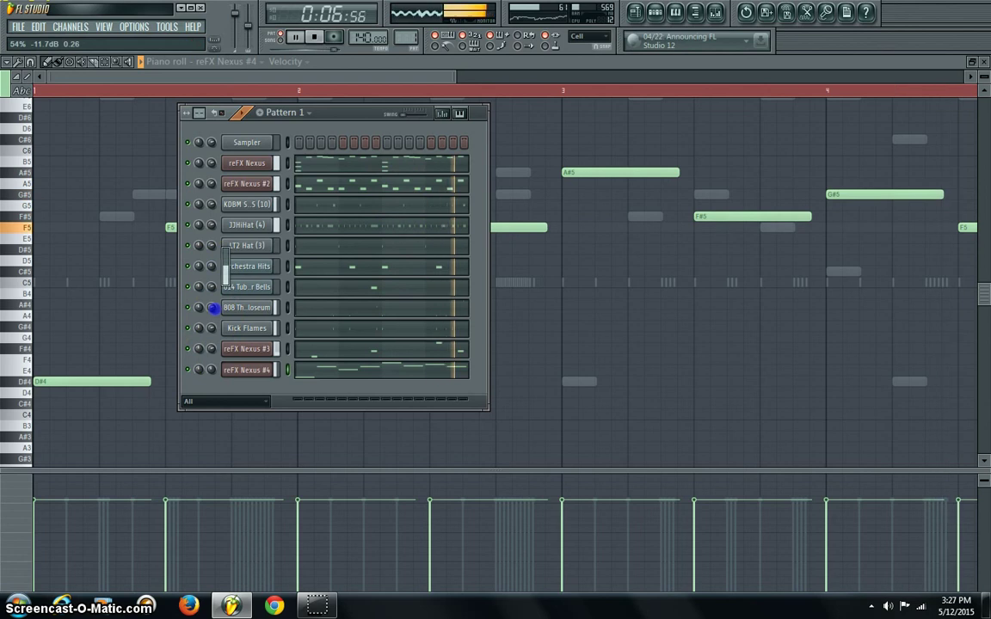
drag(214, 269, 213, 253)
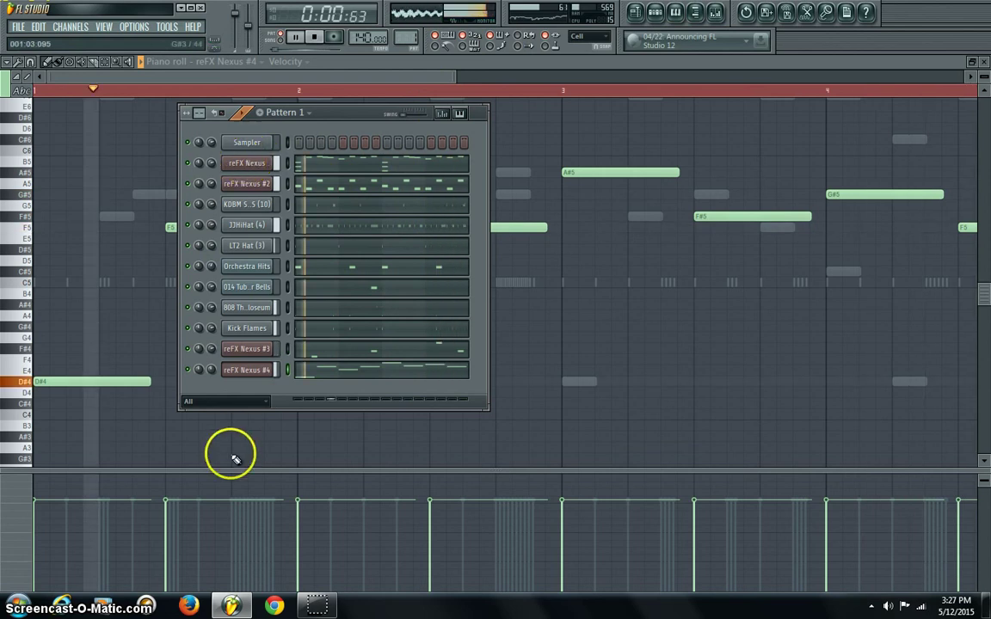
click(193, 373)
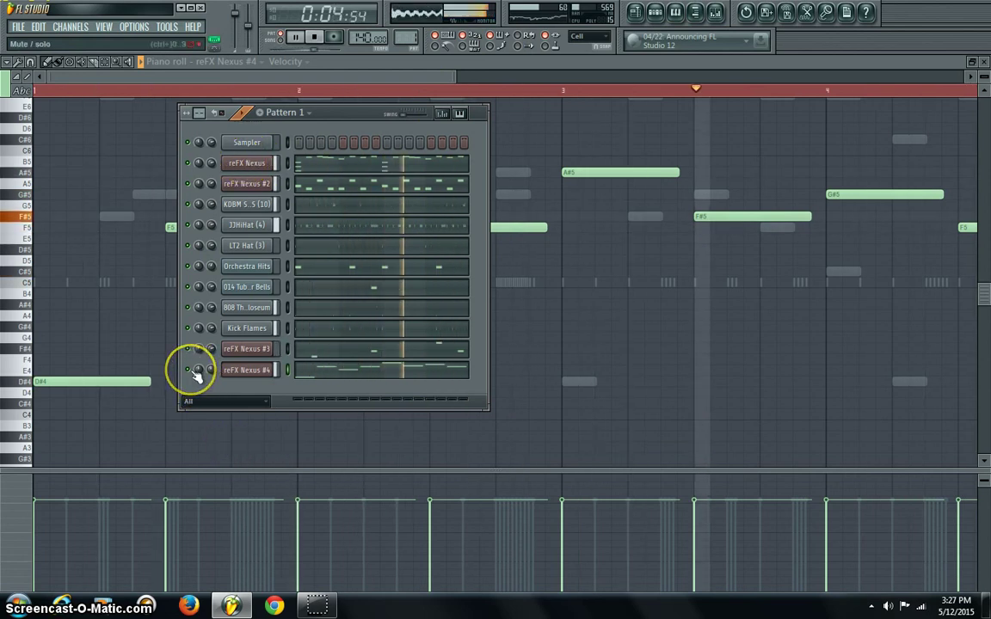